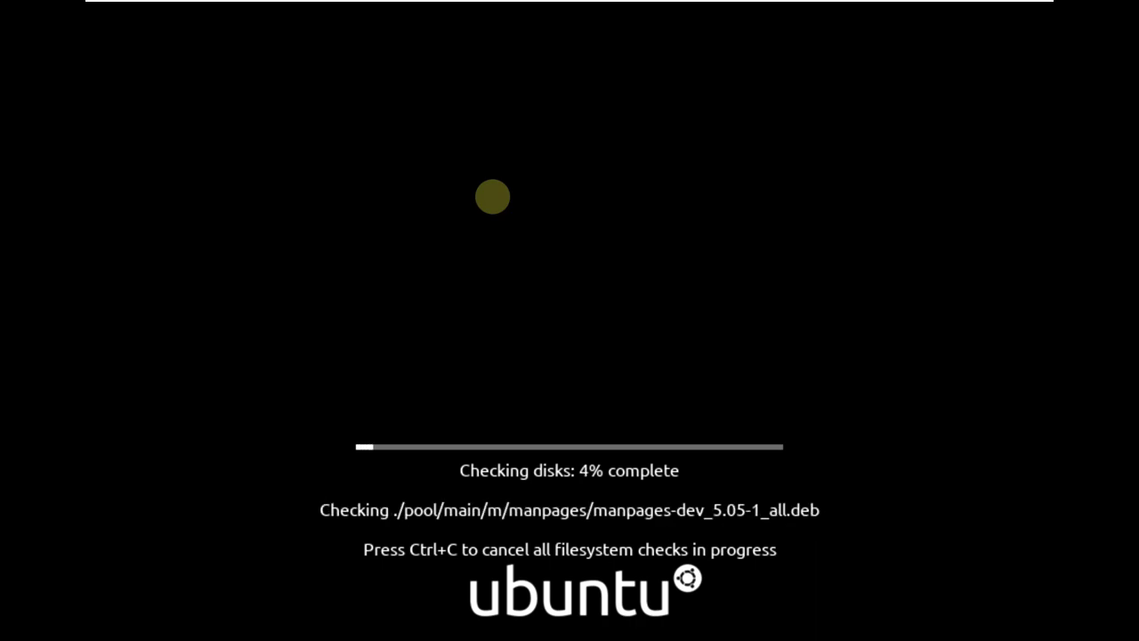
# Cancel the boot-time disk check so the live system boots
pyautogui.hotkey('ctrl', 'c')
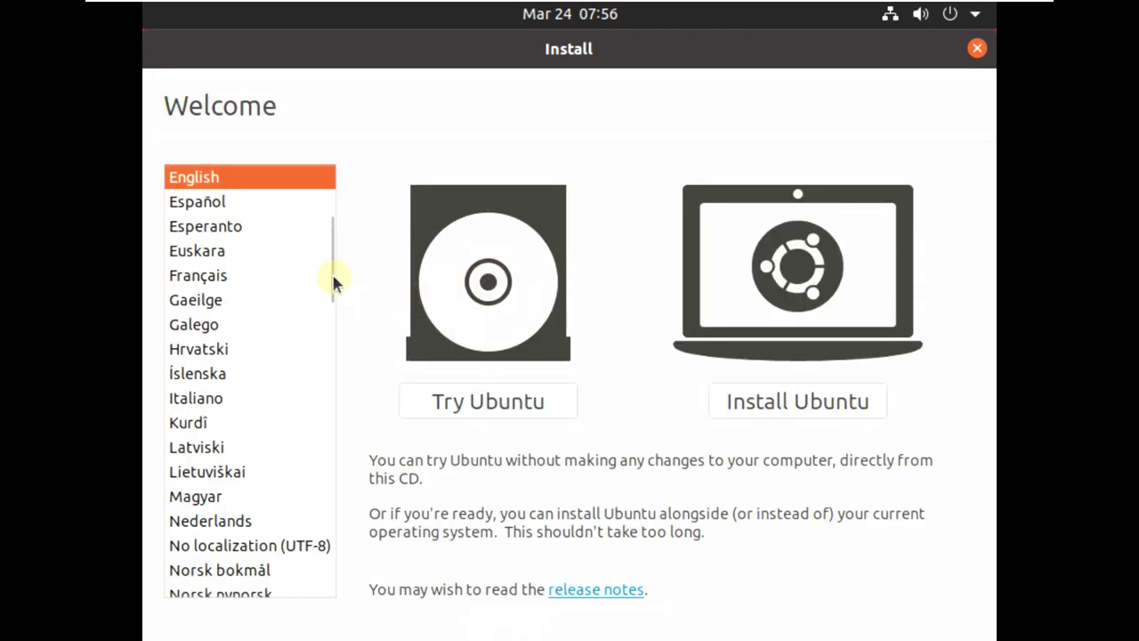
# Keep English as the language and choose Try Ubuntu
pyautogui.moveTo(334, 276); pyautogui.dragTo(373, 215)
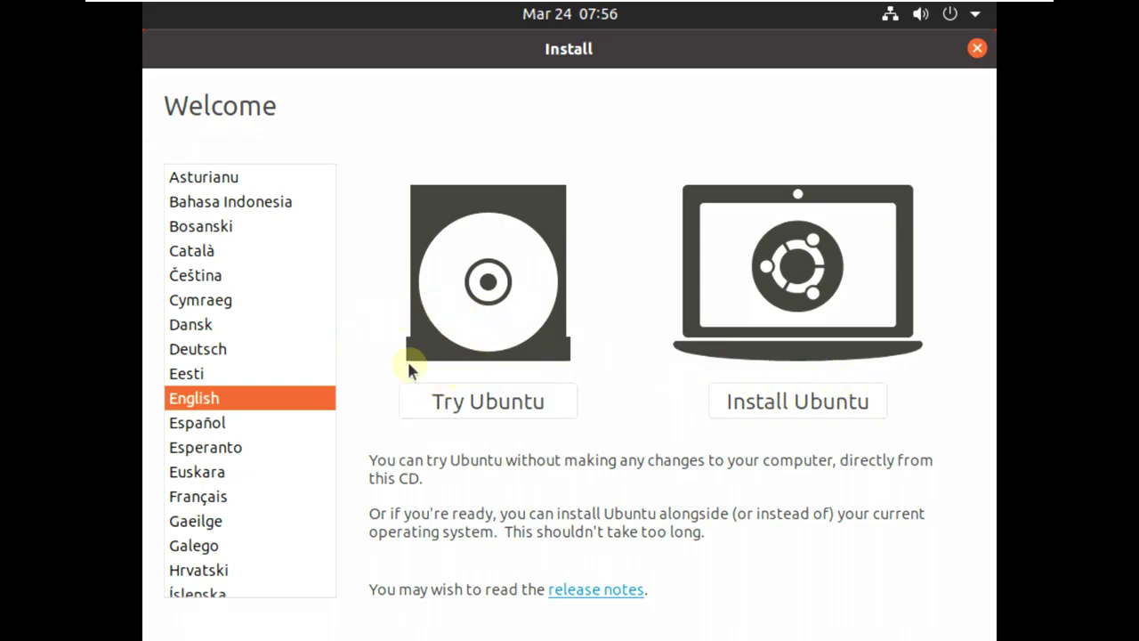
pyautogui.click(479, 400)
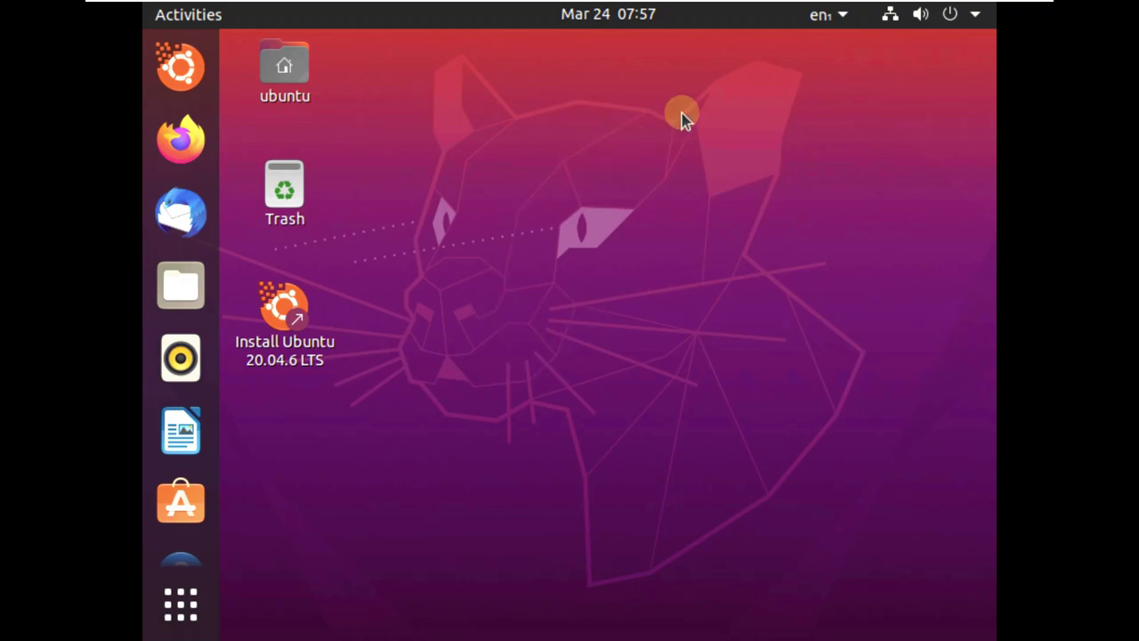
# Shrink the VM display to a centred window and launch Settings from the desktop menu
pyautogui.moveTo(902, 7)
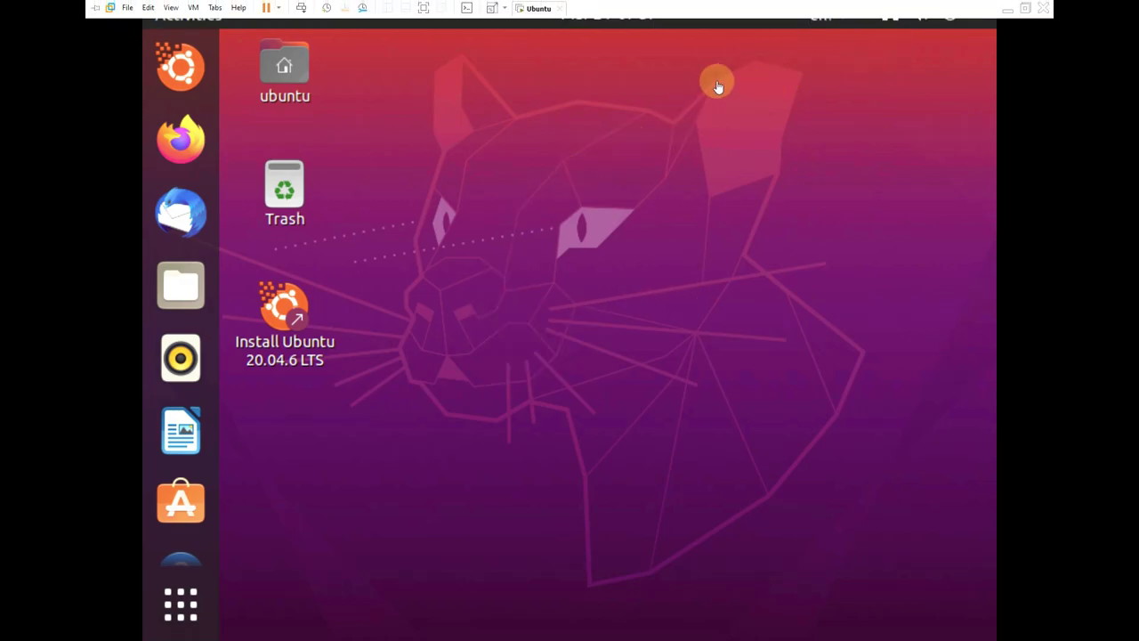
pyautogui.click(491, 8)
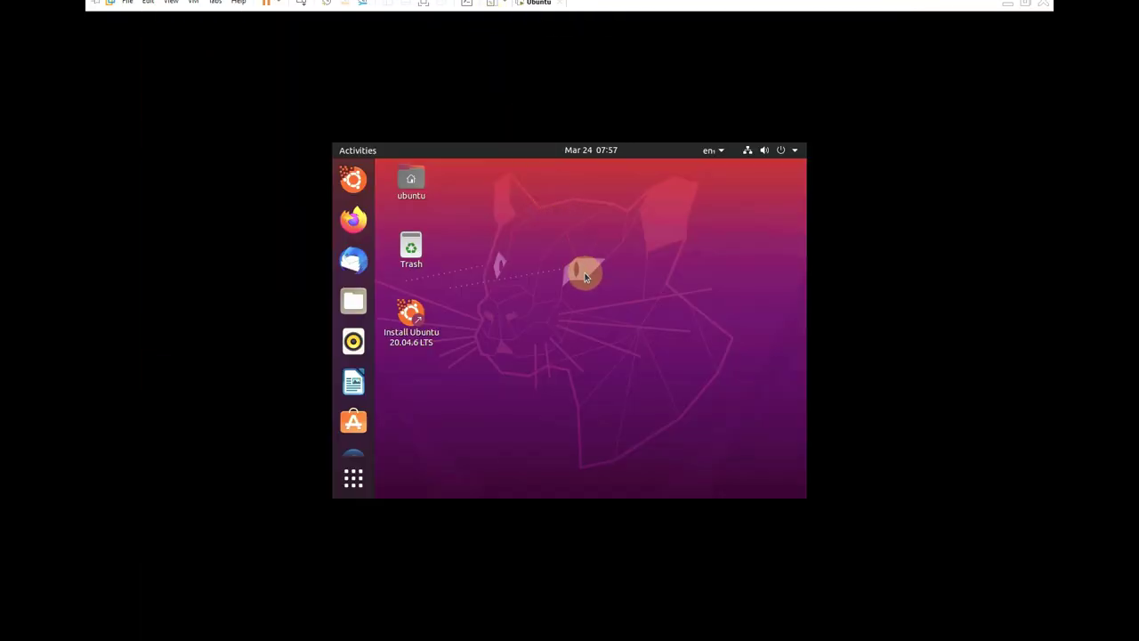
pyautogui.rightClick(527, 226)
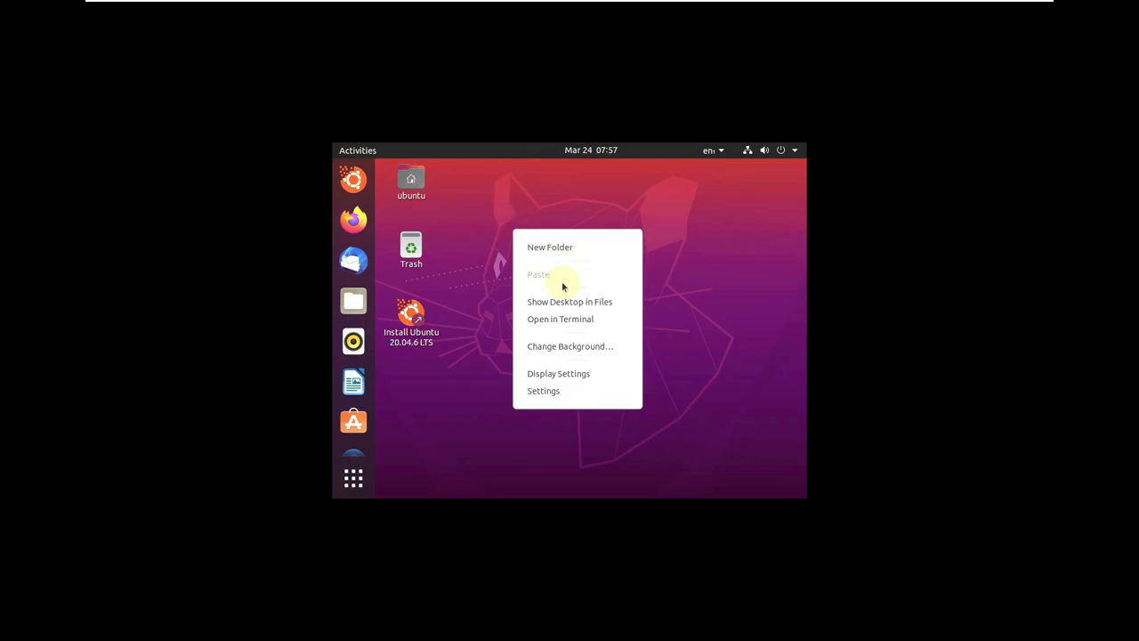
pyautogui.click(602, 388)
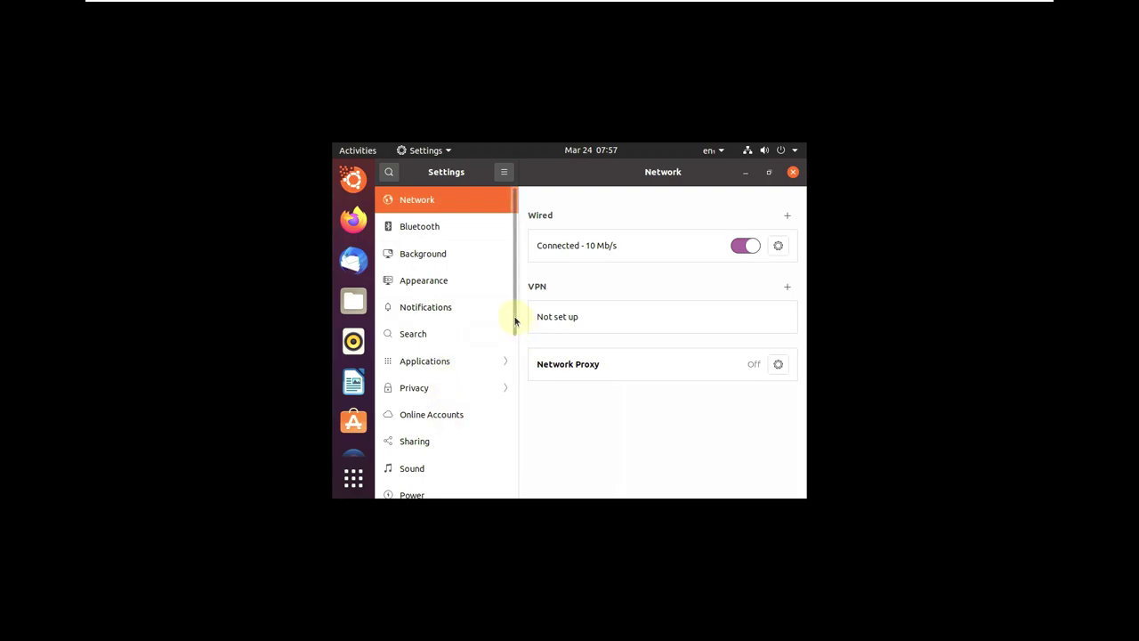
# Set the Displays resolution to 1920 × 1080 (16:9), apply it and keep the changes
pyautogui.moveTo(514, 320); pyautogui.dragTo(513, 377)
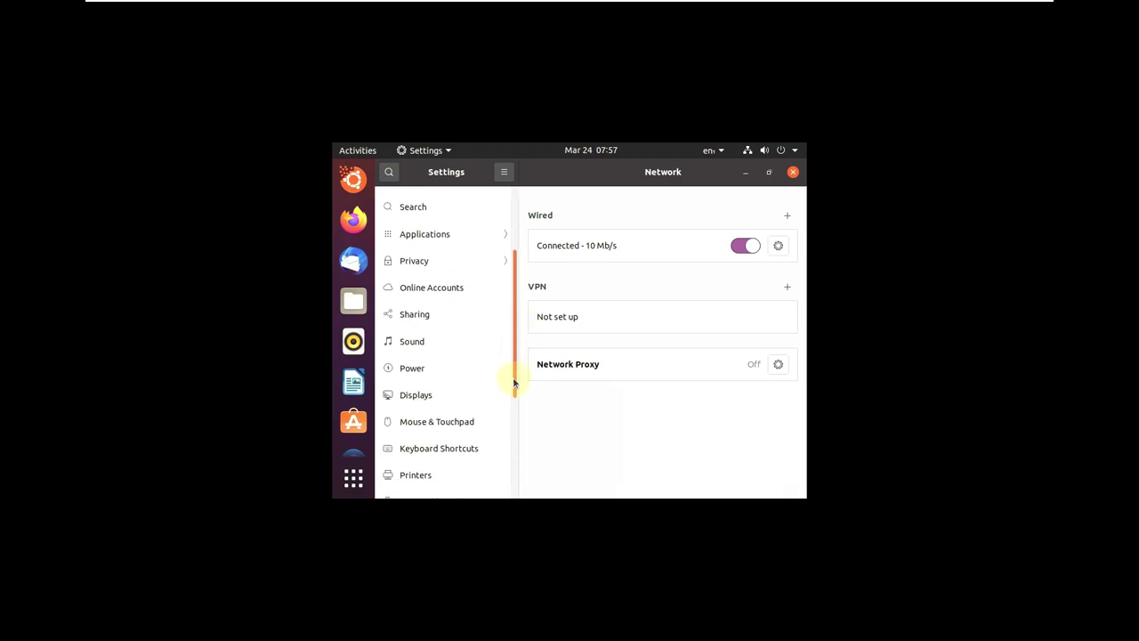
pyautogui.click(427, 392)
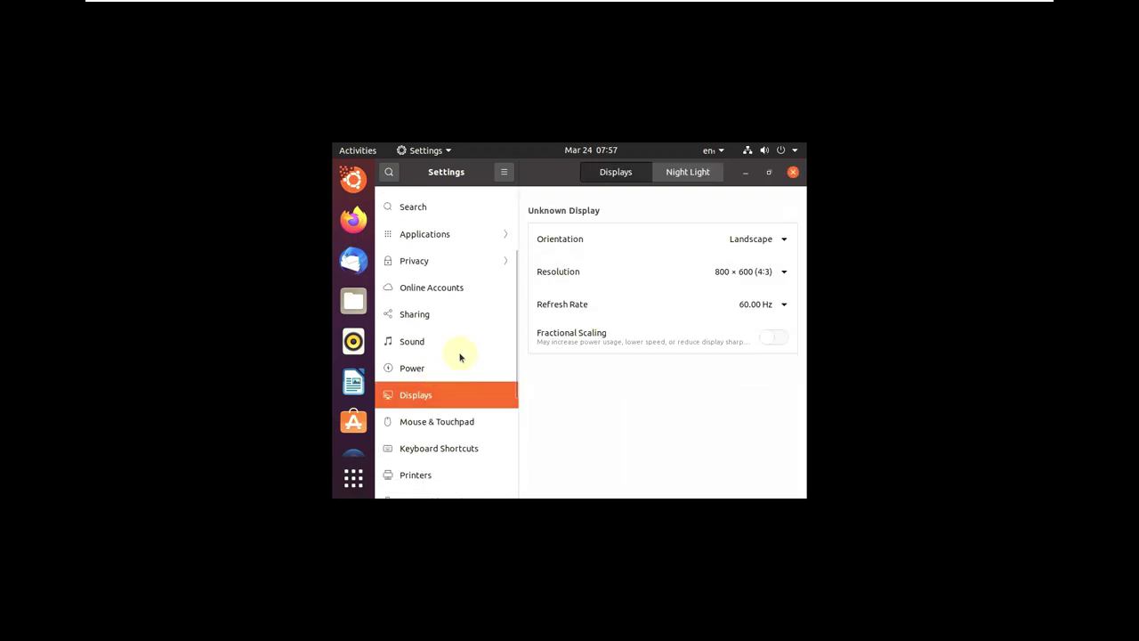
pyautogui.click(757, 279)
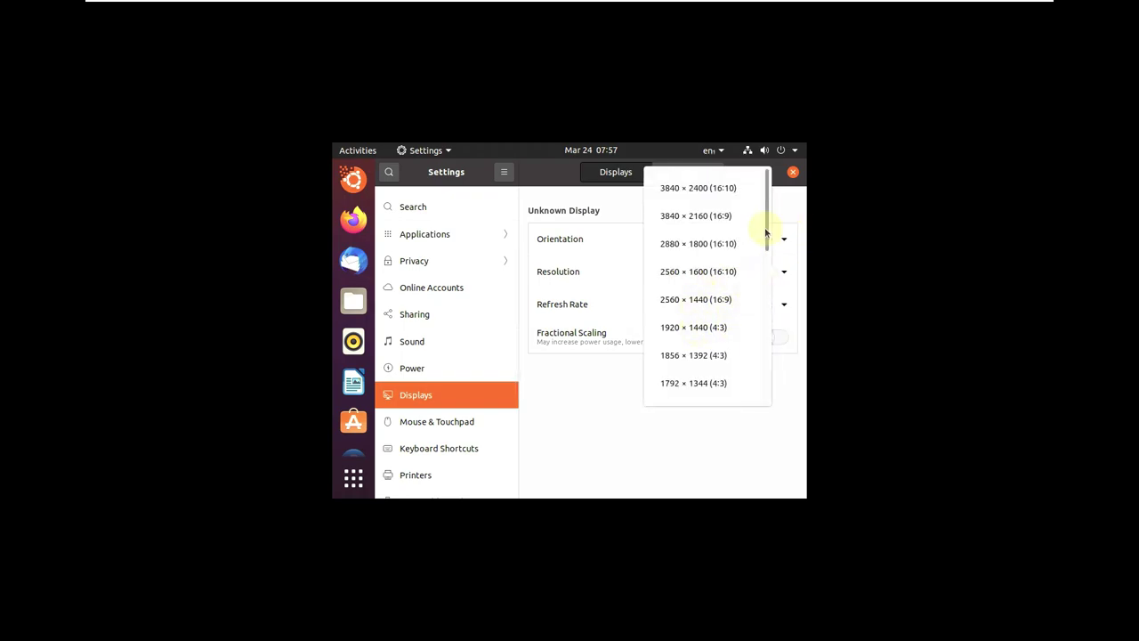
pyautogui.moveTo(762, 234); pyautogui.dragTo(768, 267)
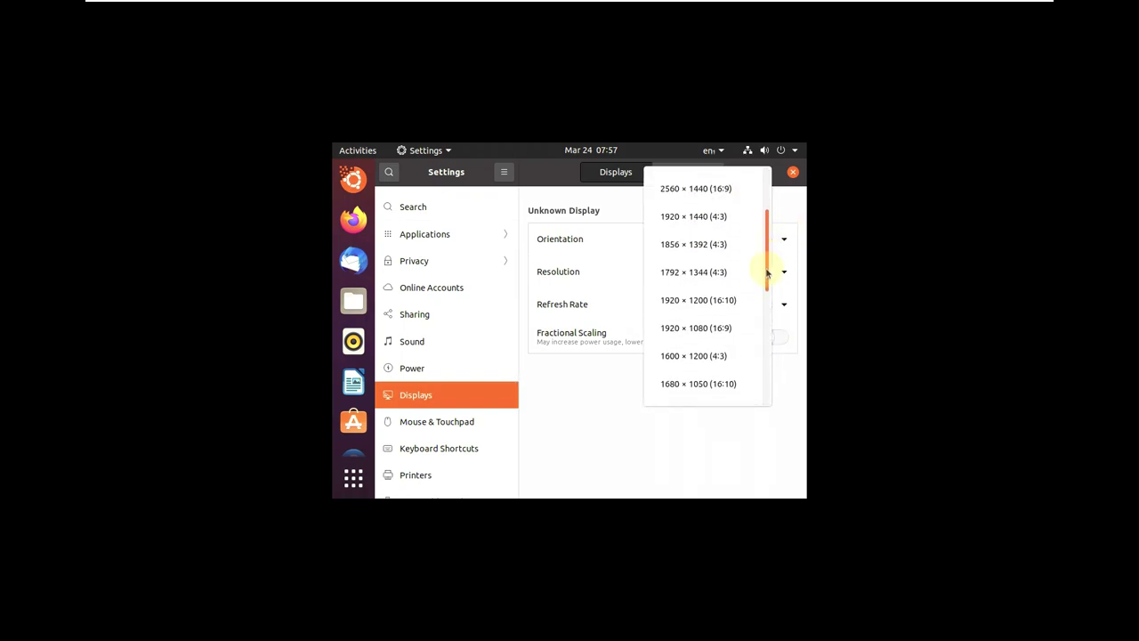
pyautogui.click(681, 328)
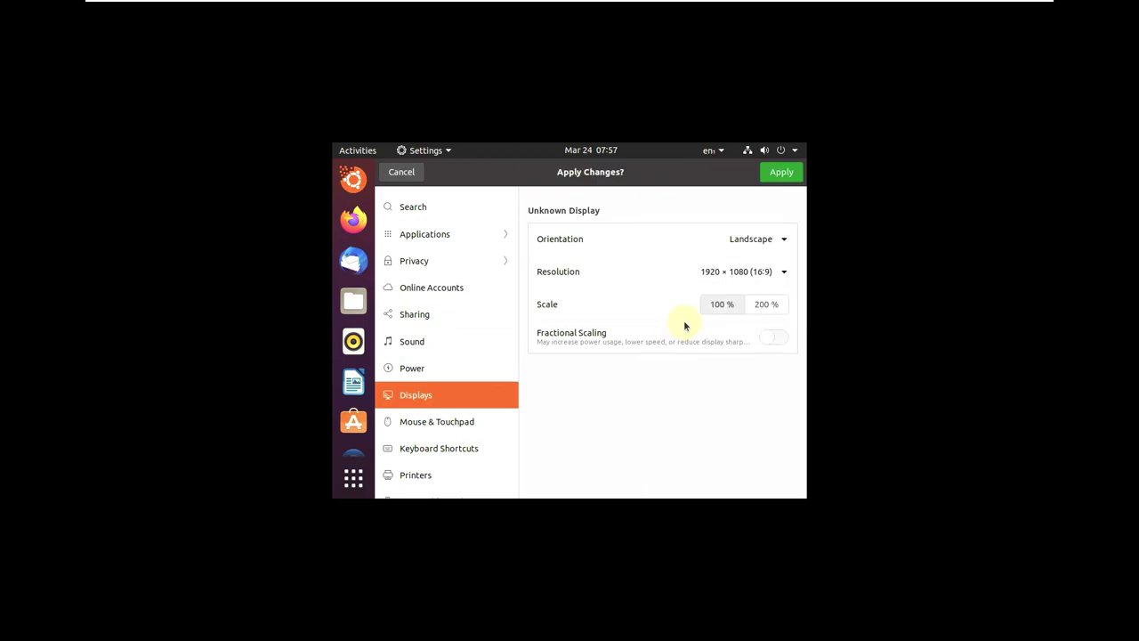
pyautogui.click(779, 173)
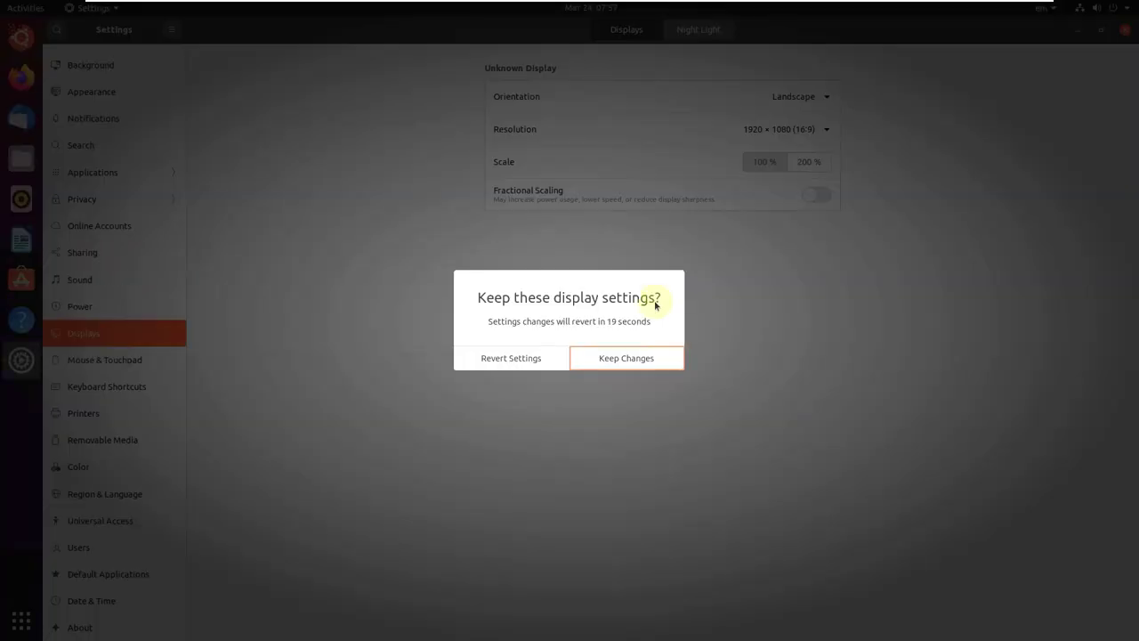
pyautogui.click(630, 356)
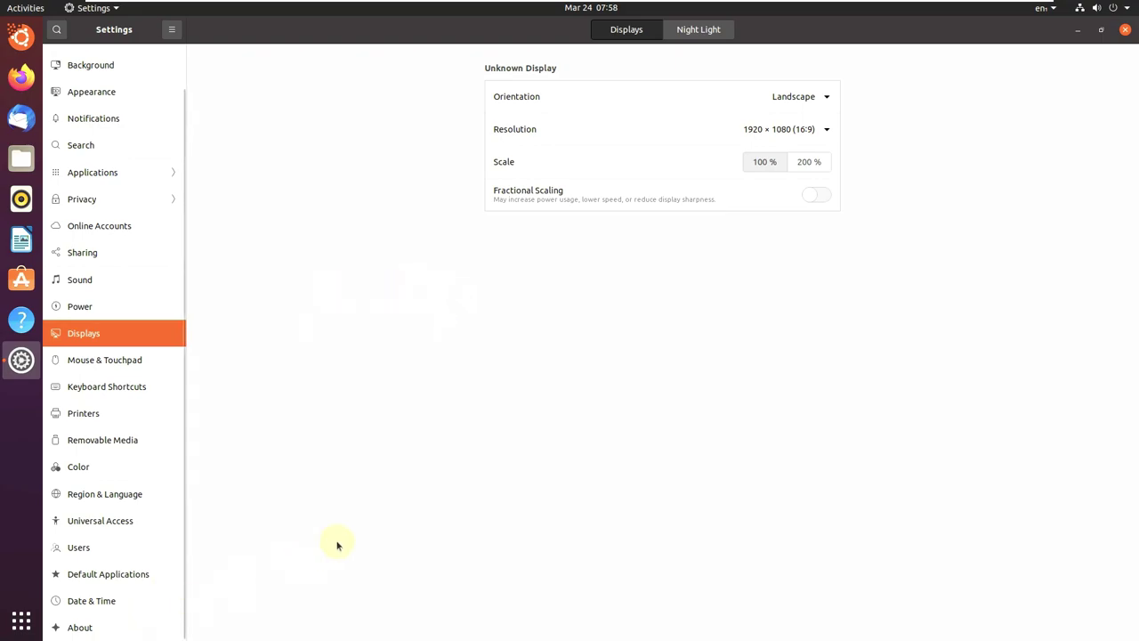
# Look over the About system details, then close Settings
pyautogui.press('End')
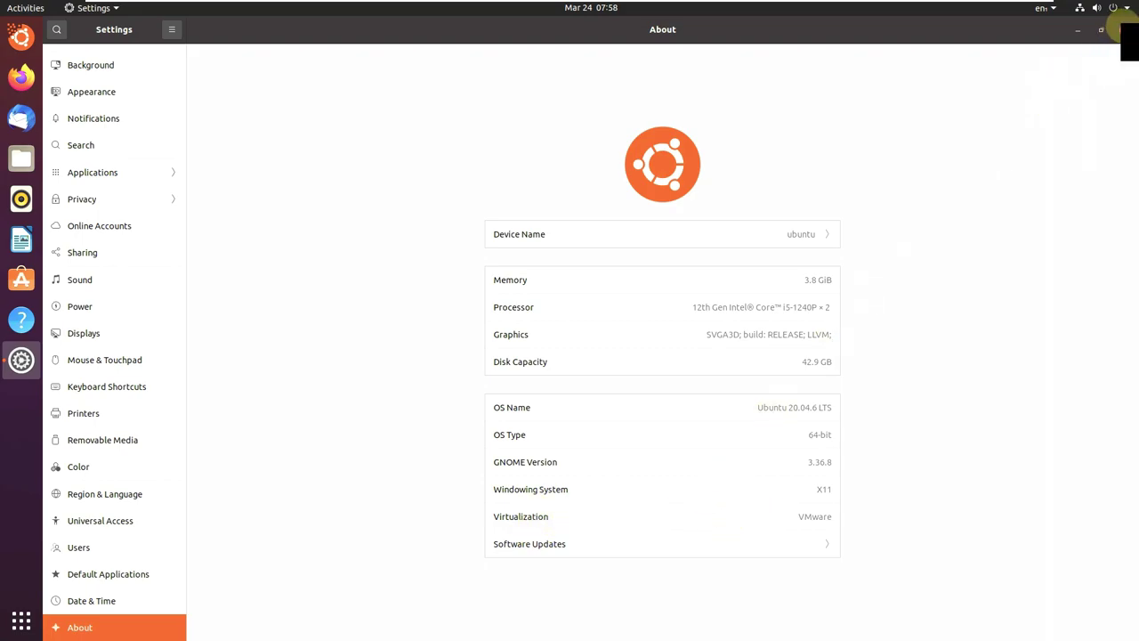
pyautogui.click(1125, 29)
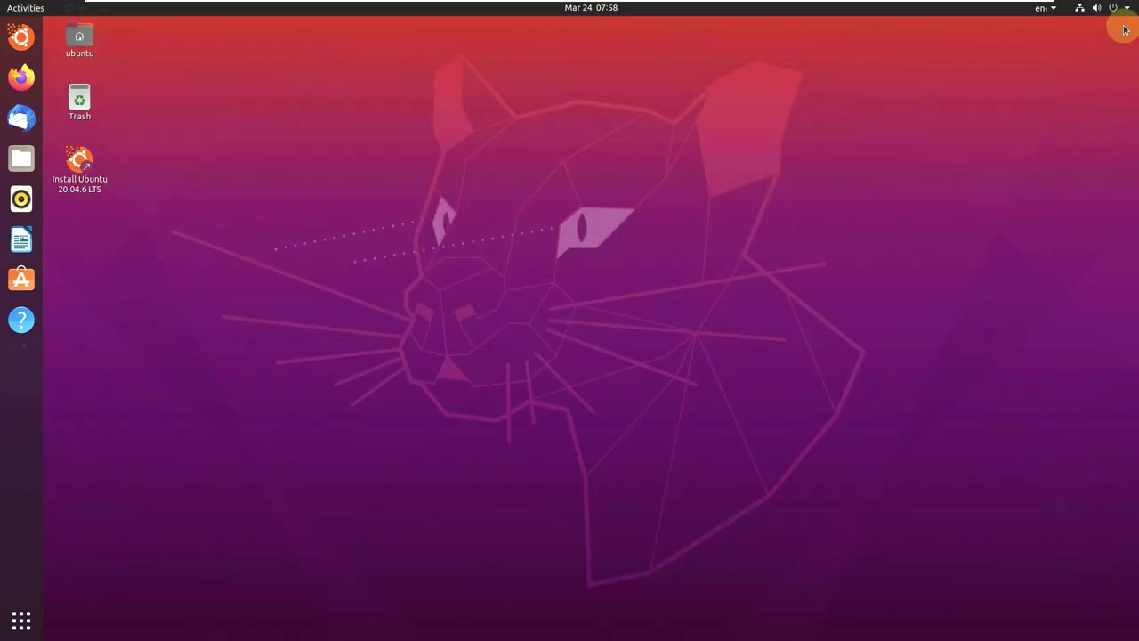
# Launch System Monitor from the applications grid and maximize it
pyautogui.click(22, 620)
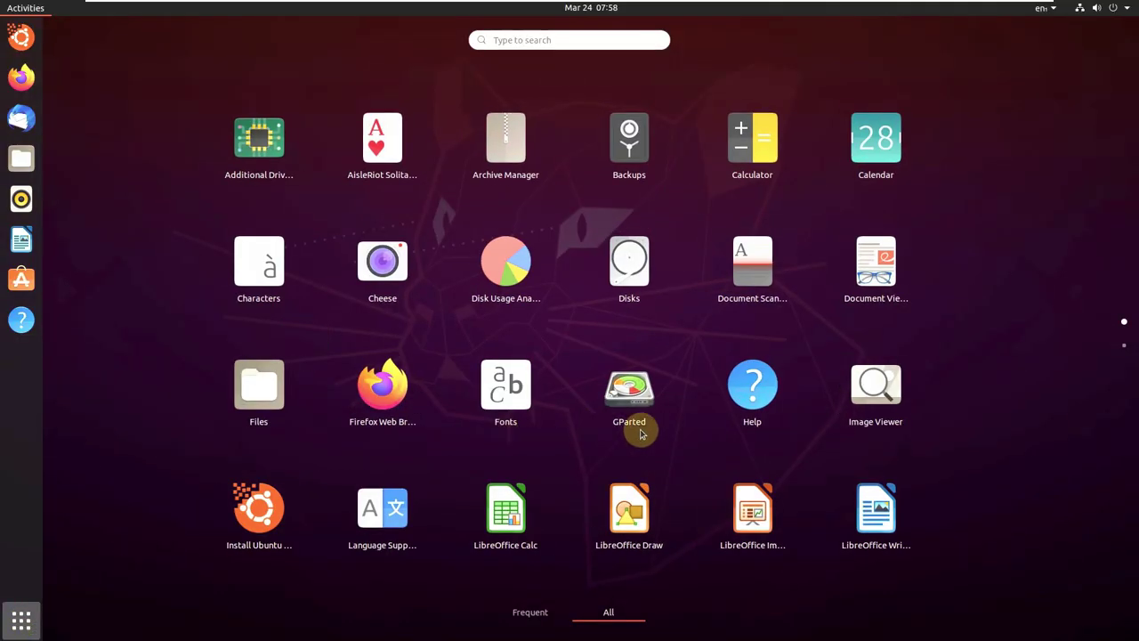
pyautogui.scroll(-1, 722, 396)
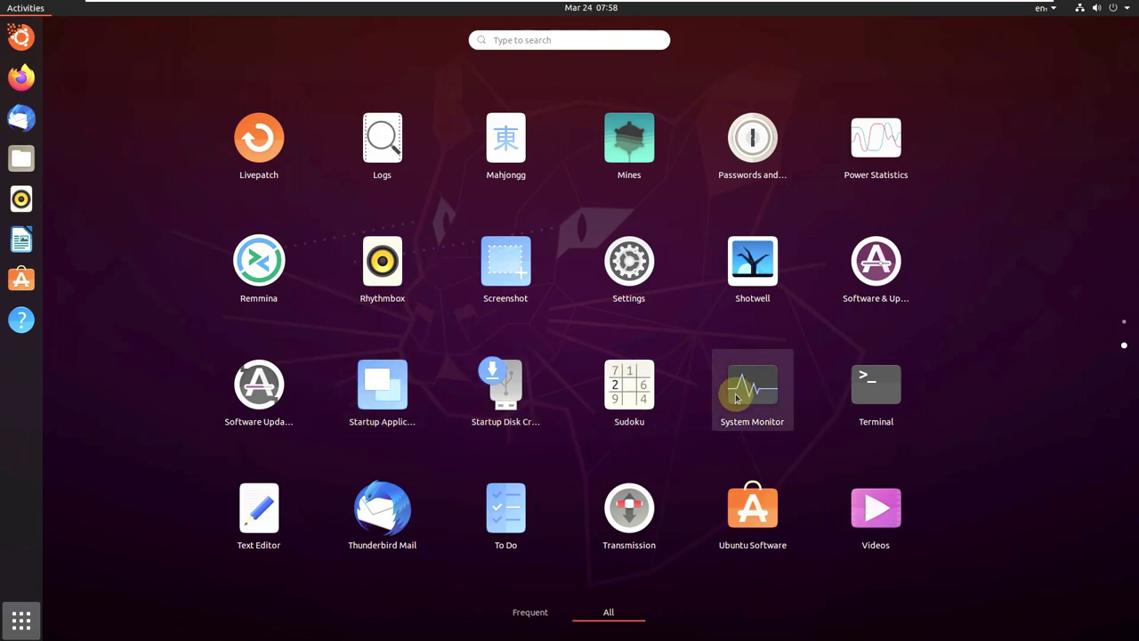
pyautogui.click(736, 393)
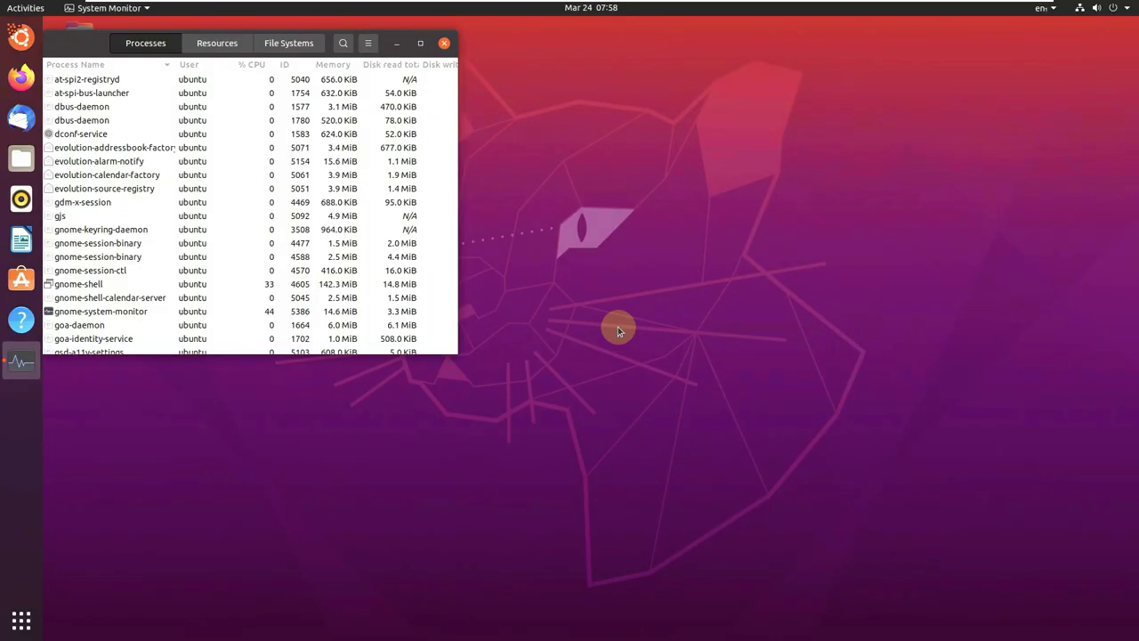
pyautogui.click(420, 42)
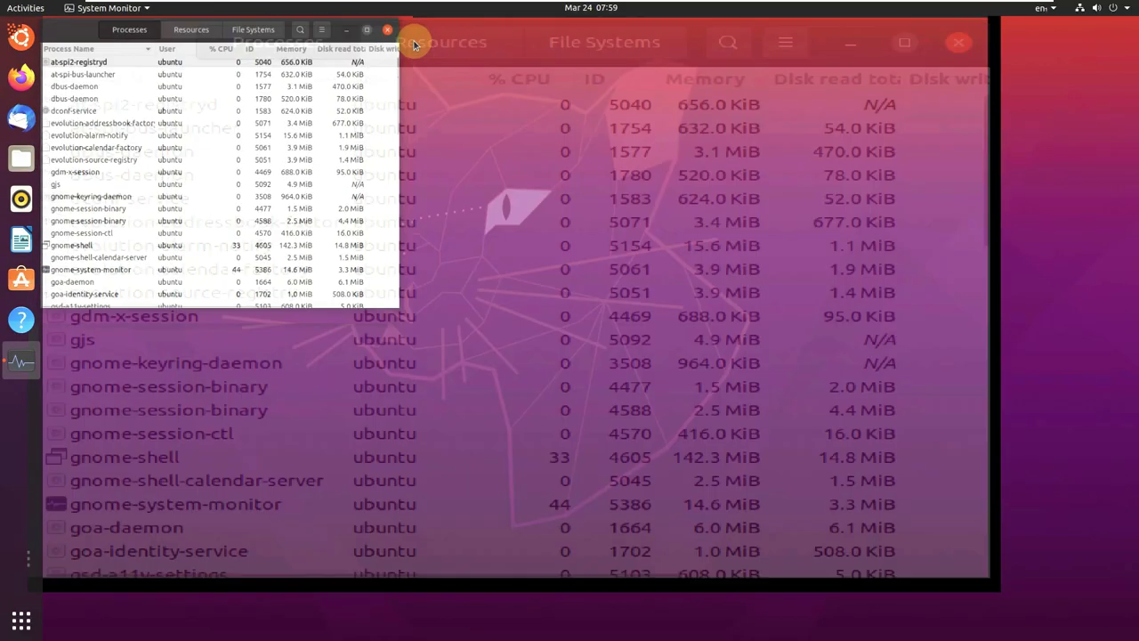
# Check System Monitor's About box (version 3.36.1) and close it
pyautogui.click(1049, 29)
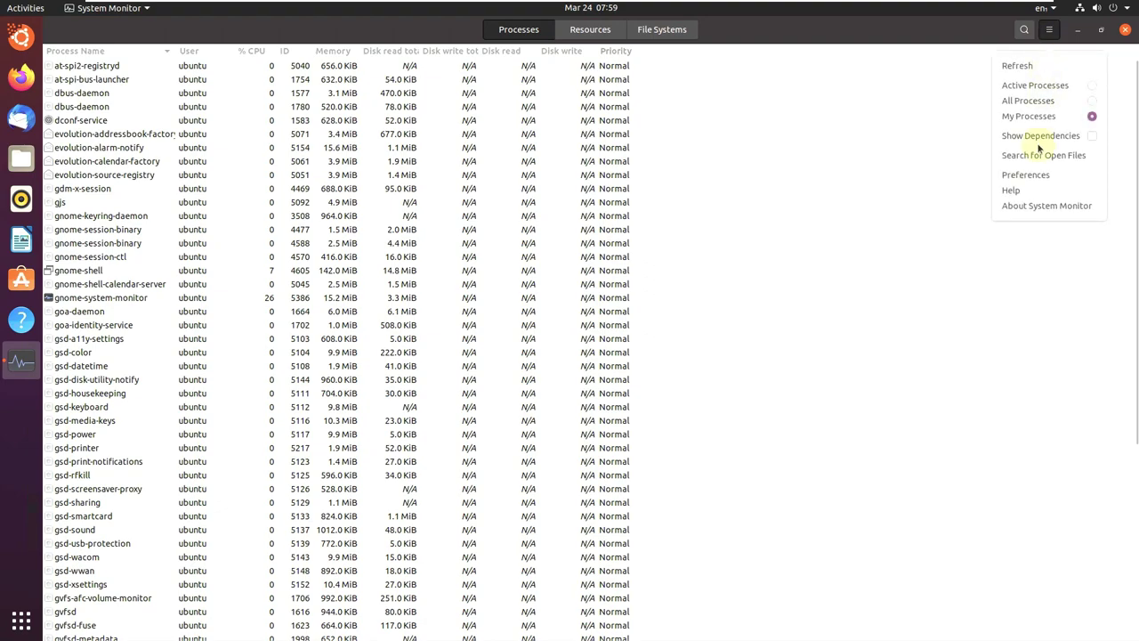
pyautogui.click(1032, 205)
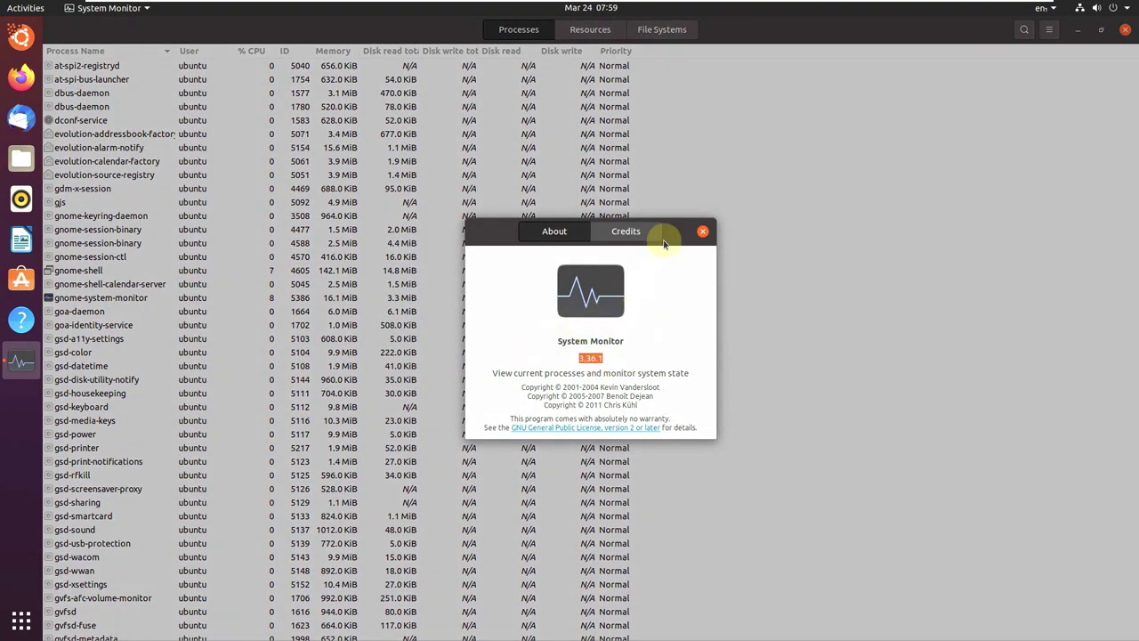
pyautogui.click(703, 231)
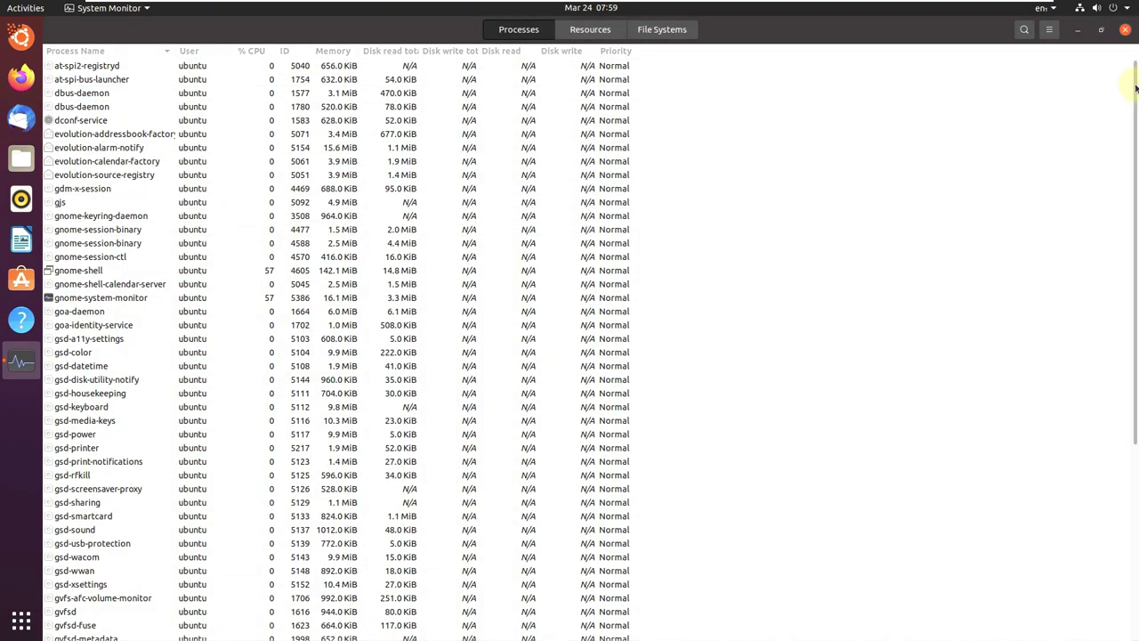
# Browse the process list and select the pulseaudio process
pyautogui.scroll(-2, 1130, 139)
pyautogui.scroll(-3, 1130, 220)
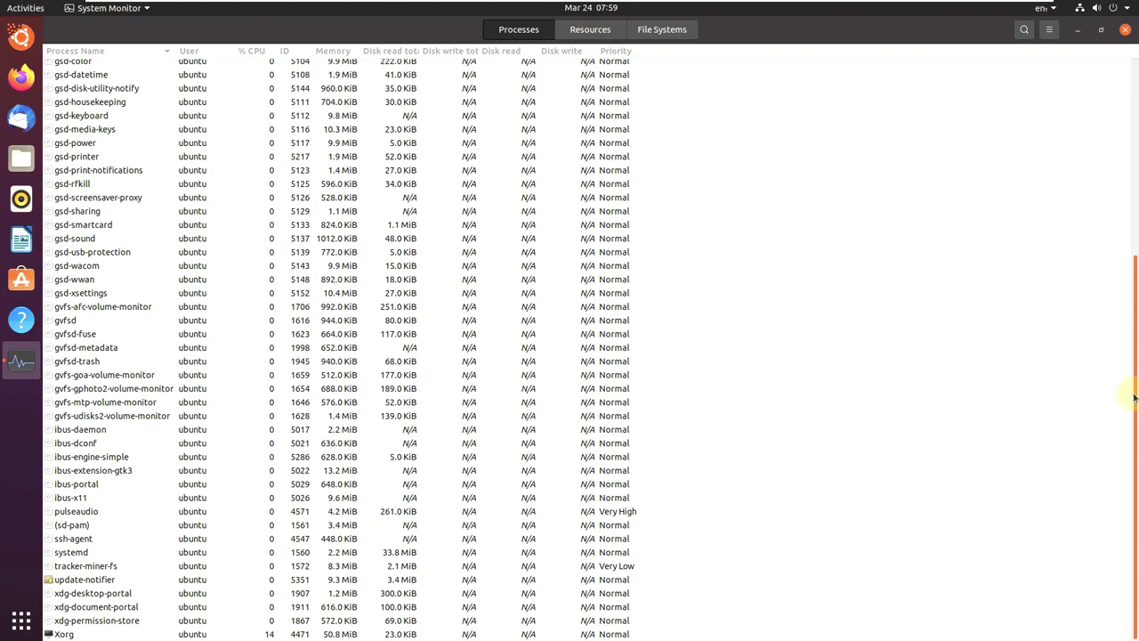
pyautogui.scroll(3, 788, 395)
pyautogui.scroll(-3, 789, 394)
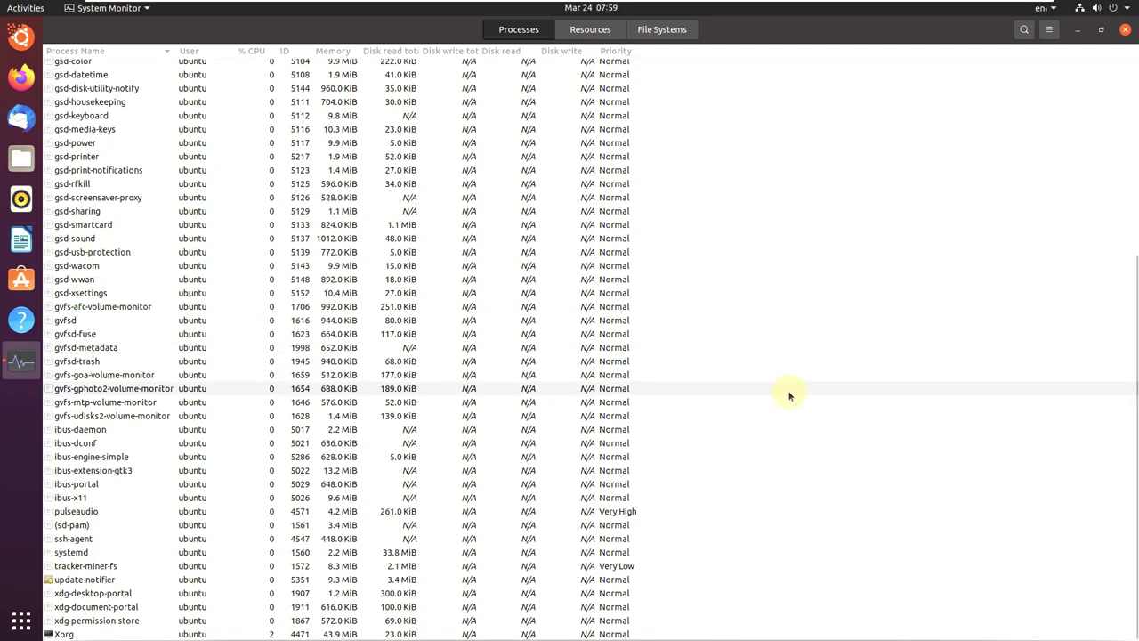
pyautogui.click(581, 513)
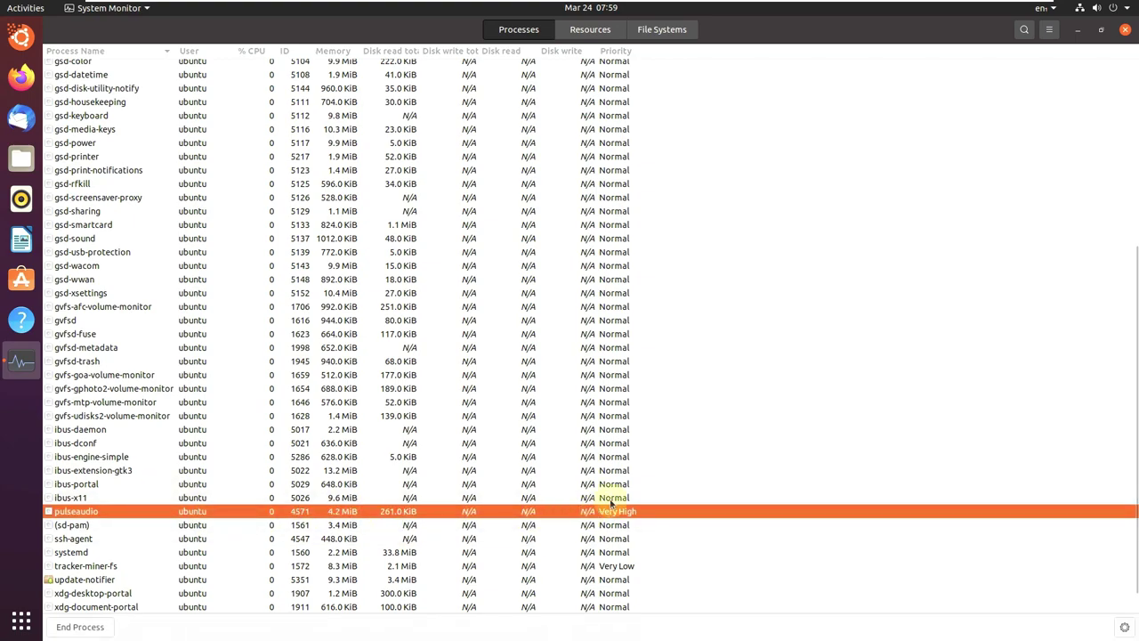
pyautogui.scroll(7, 726, 446)
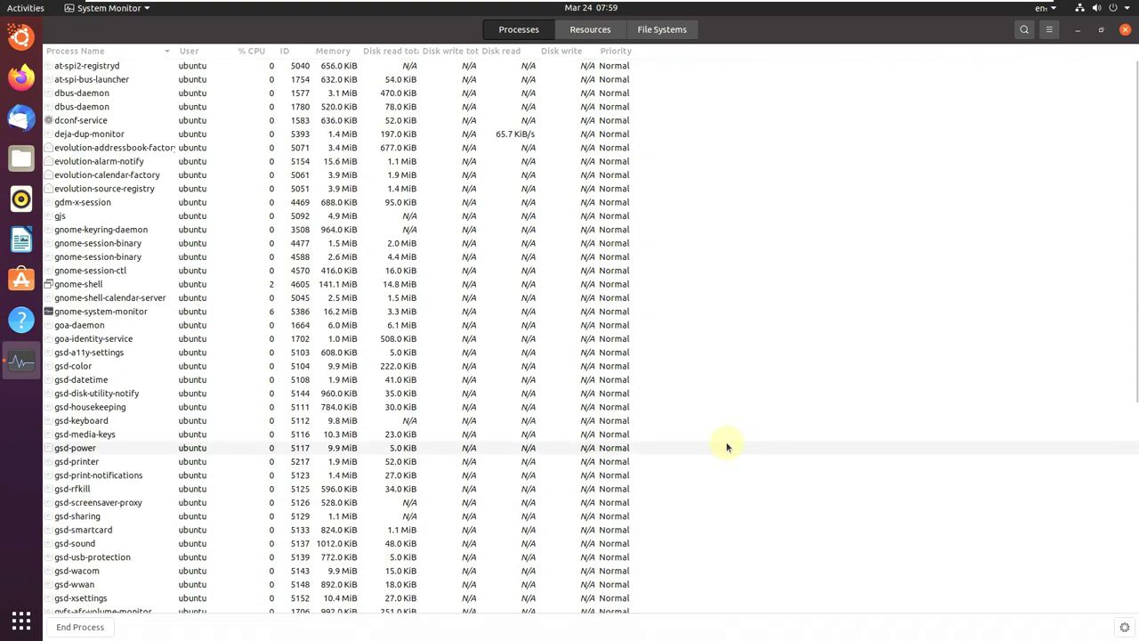
# Show the Resources graphs and change the CPU2 line colour to green
pyautogui.click(595, 33)
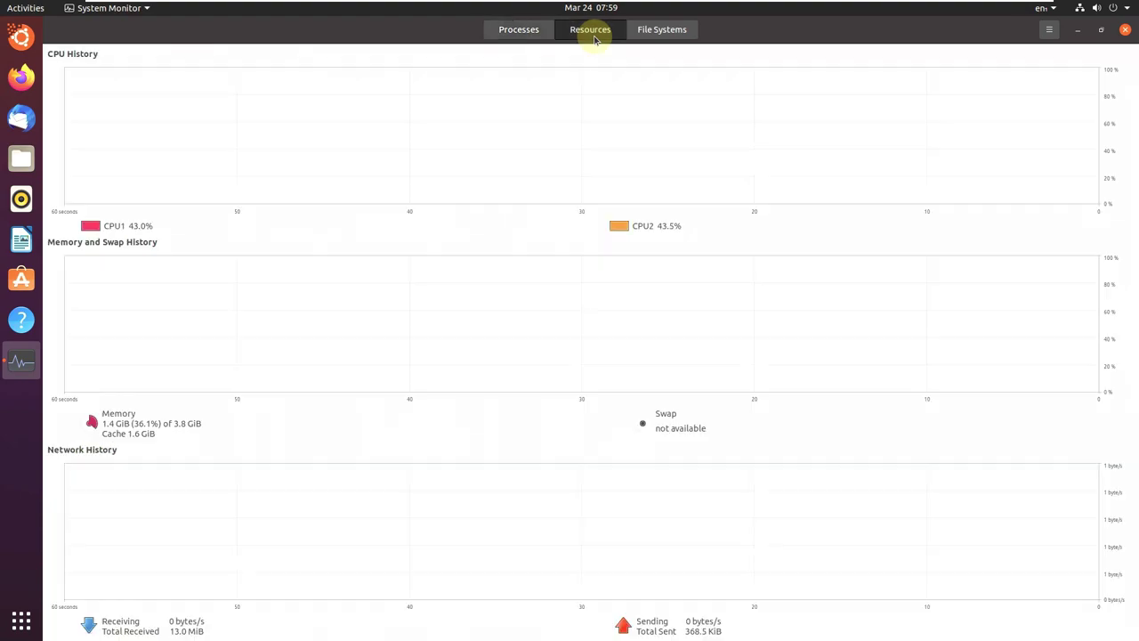
pyautogui.click(618, 225)
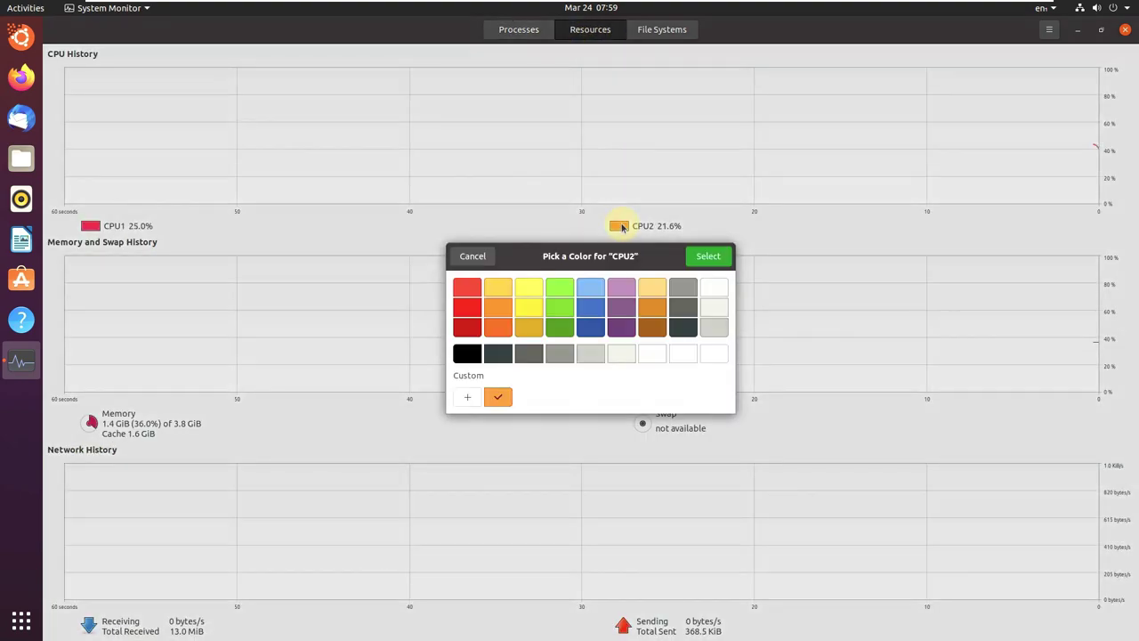
pyautogui.click(556, 305)
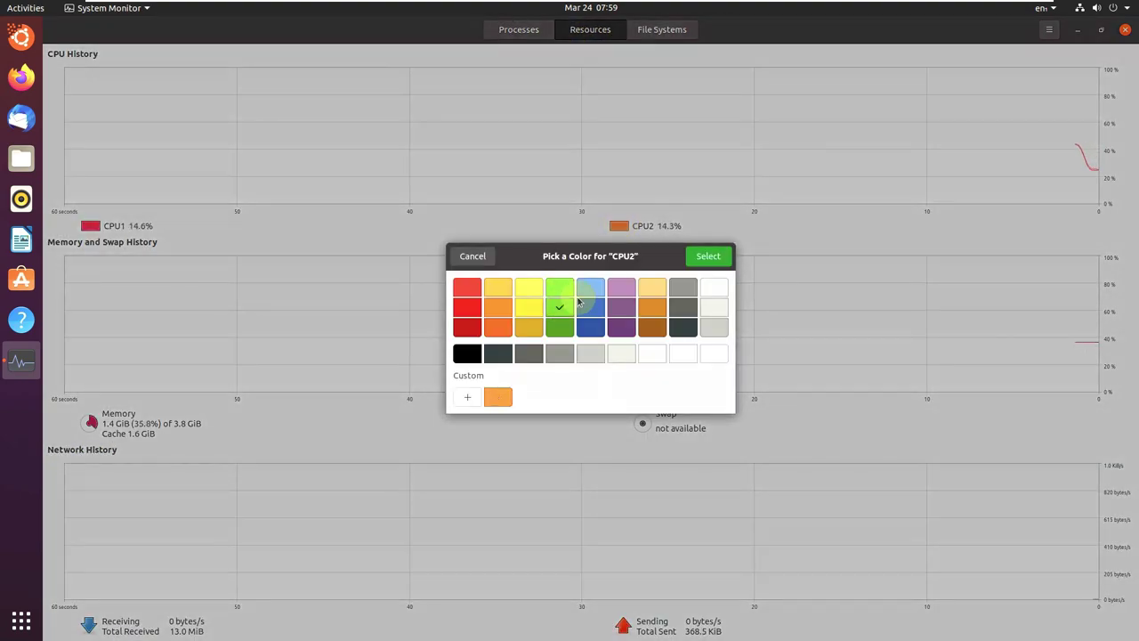
pyautogui.click(708, 256)
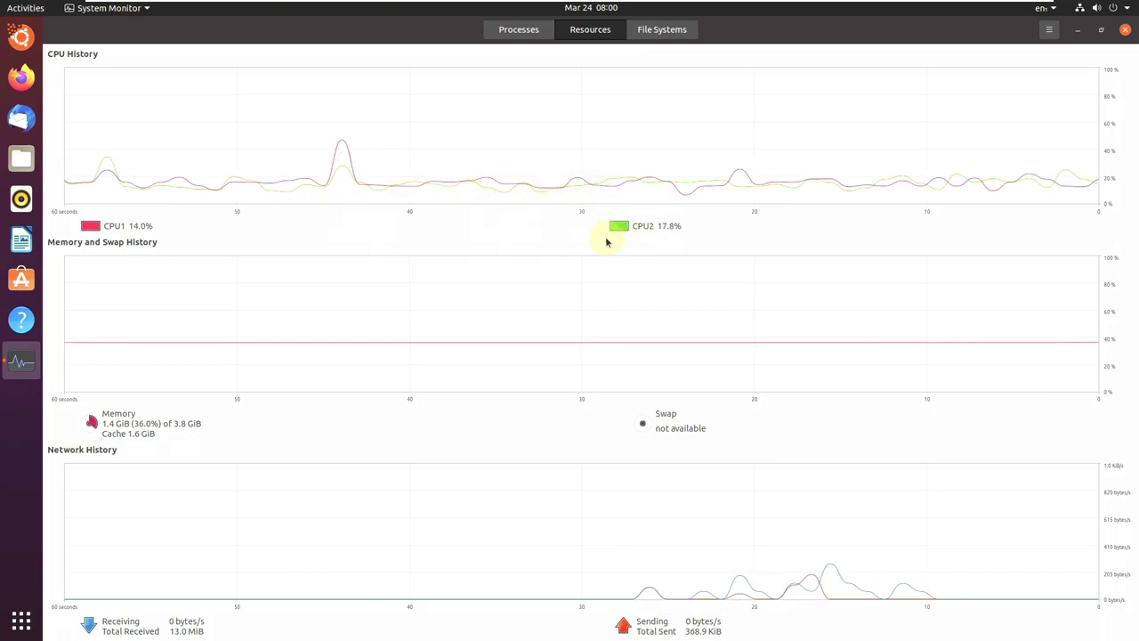
# View the File Systems tab, close System Monitor, and launch Terminal
pyautogui.click(664, 30)
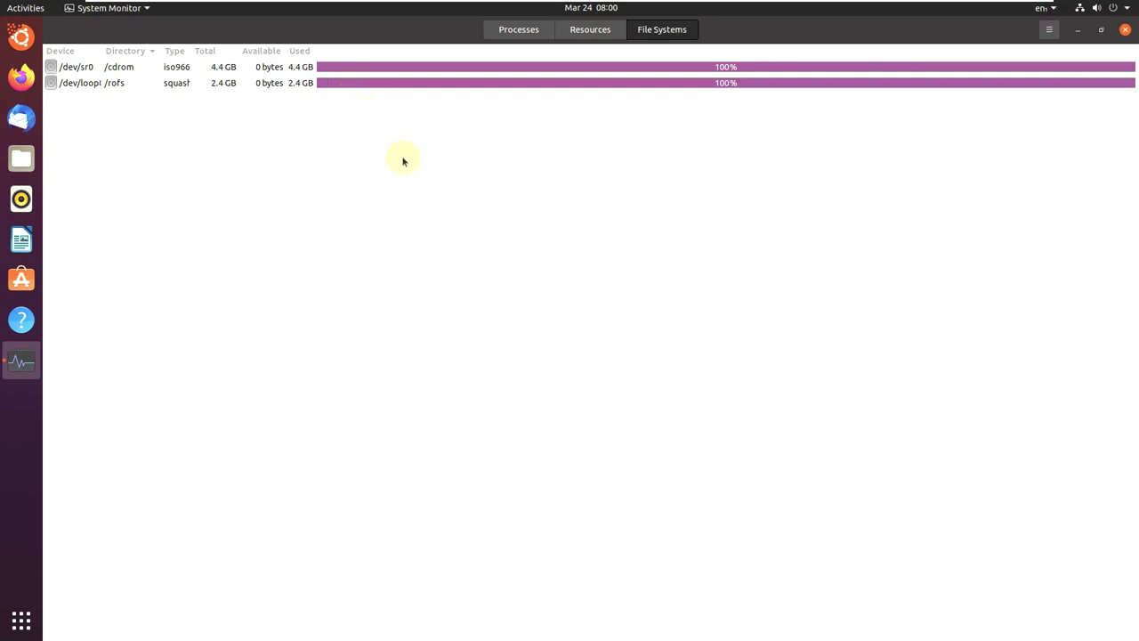
pyautogui.click(1125, 29)
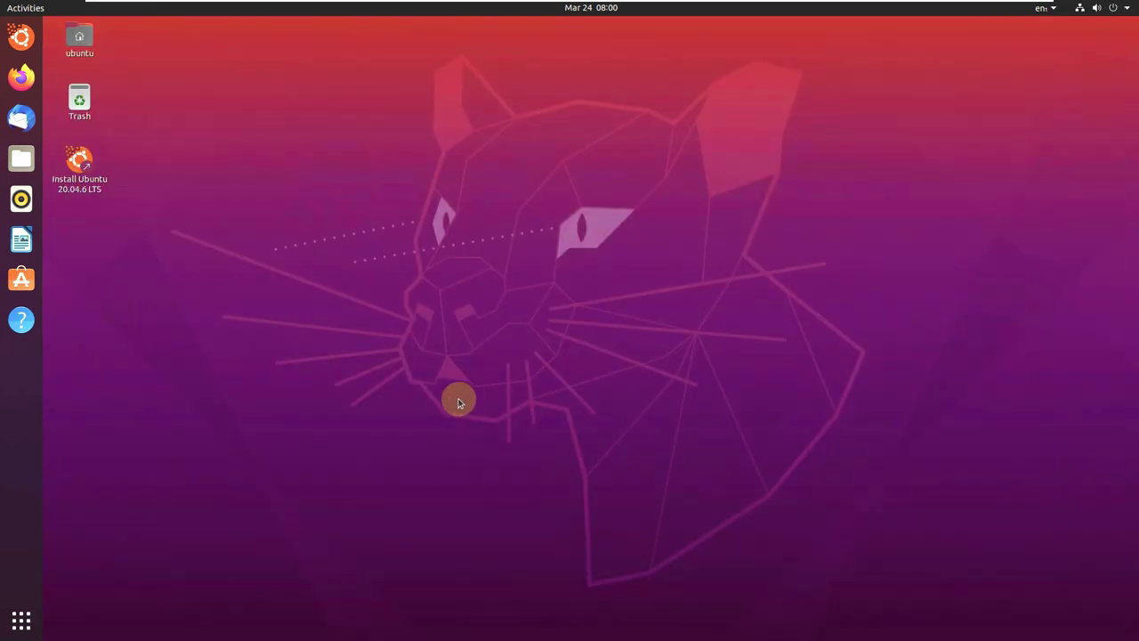
pyautogui.click(26, 614)
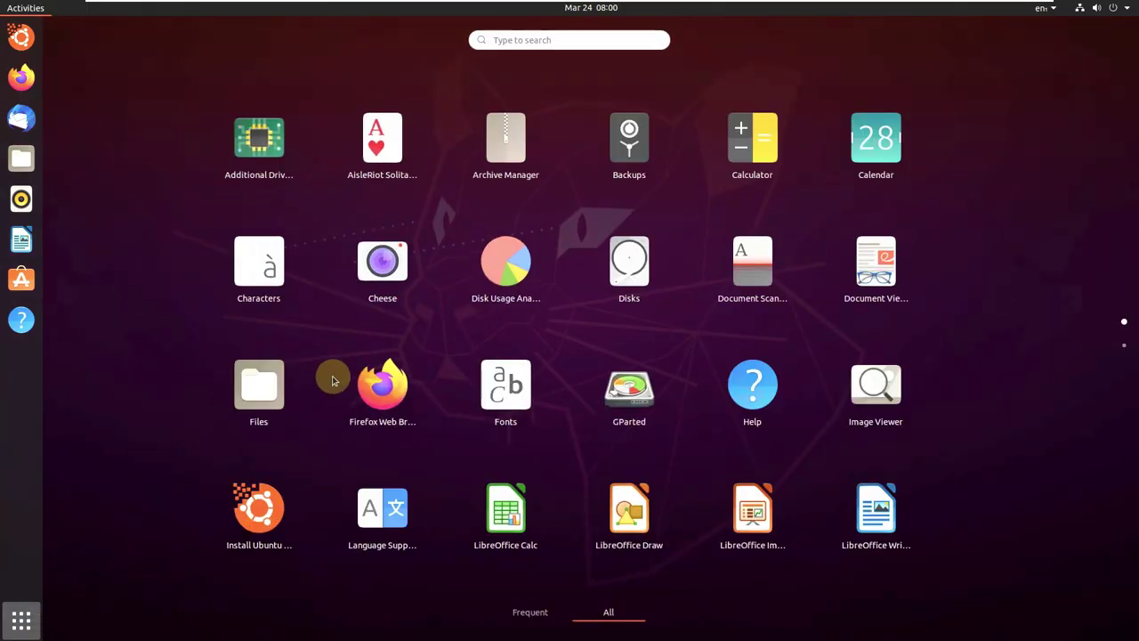
pyautogui.scroll(-1, 512, 249)
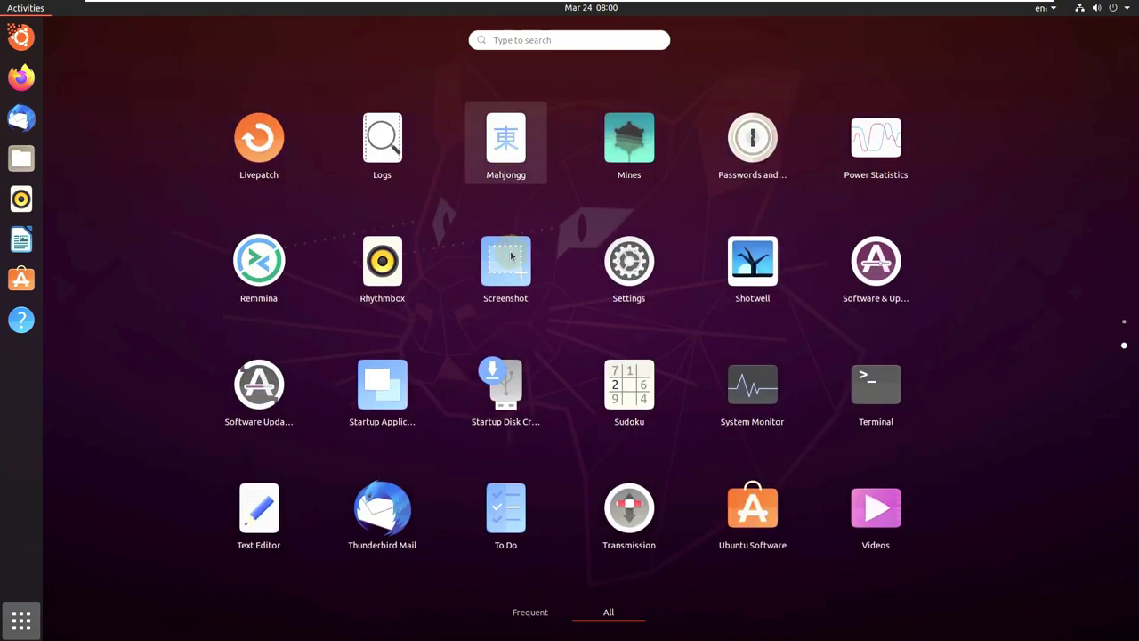
pyautogui.click(870, 384)
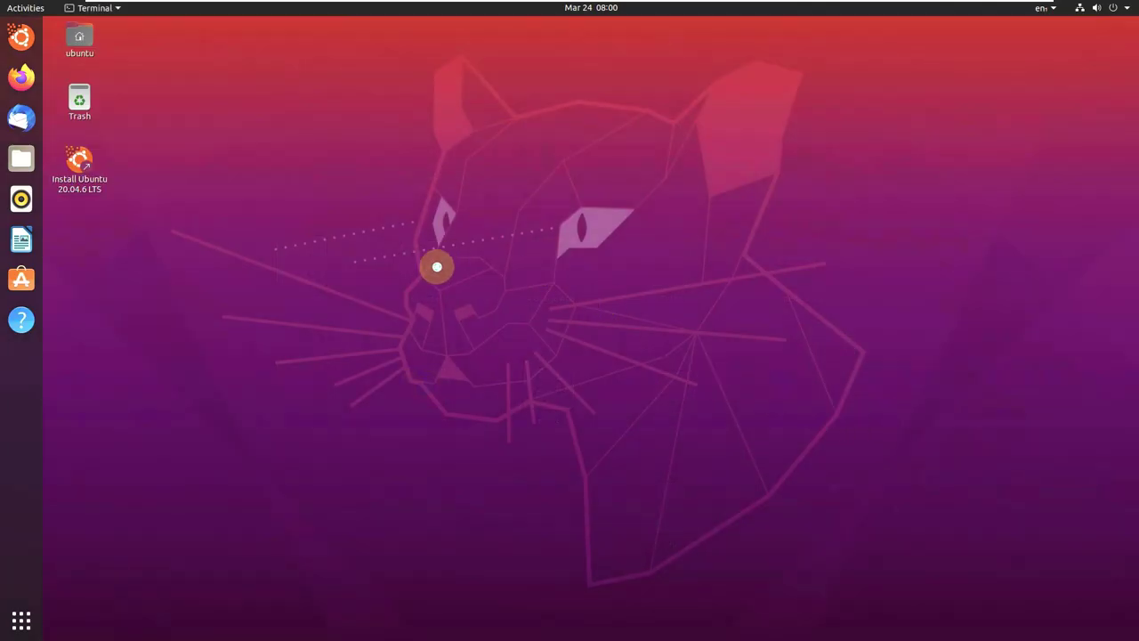
# Check Terminal's About box (version 3.36.2) and dismiss it
pyautogui.click(500, 46)
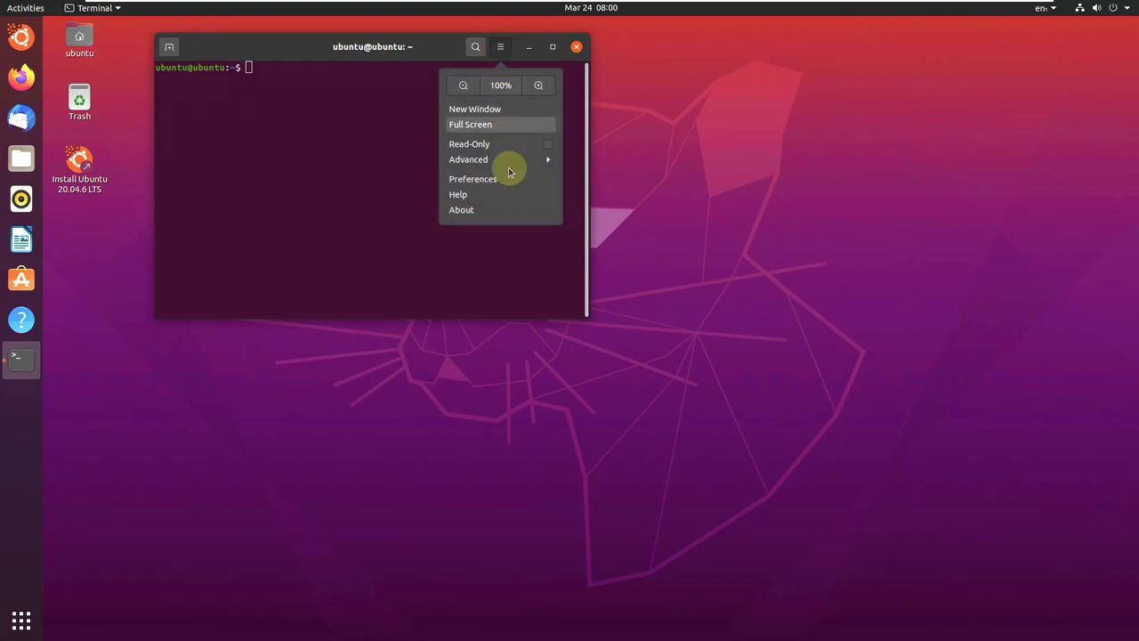
pyautogui.click(508, 209)
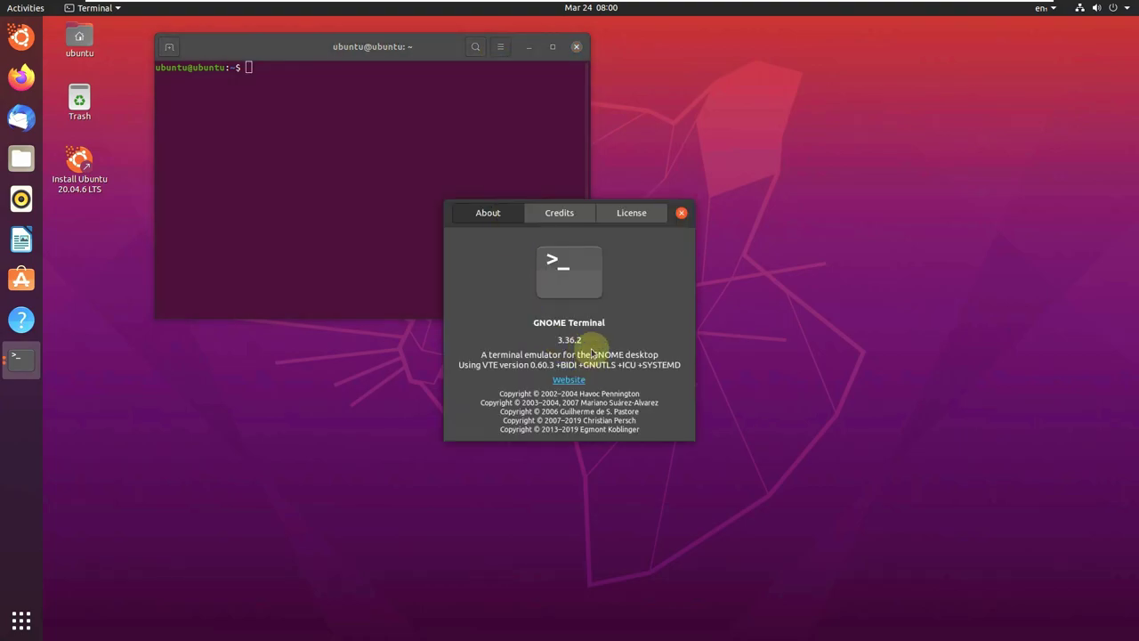
pyautogui.click(681, 213)
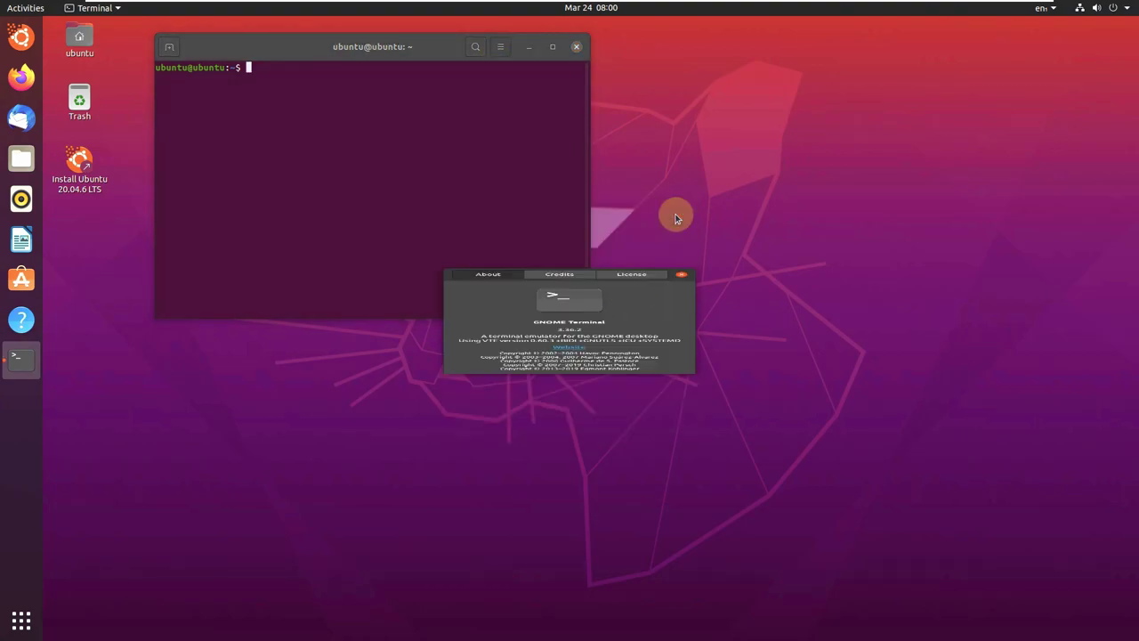
# Maximize the terminal and run inxi, cat /etc/issue, uname -a and uname -r
pyautogui.click(552, 47)
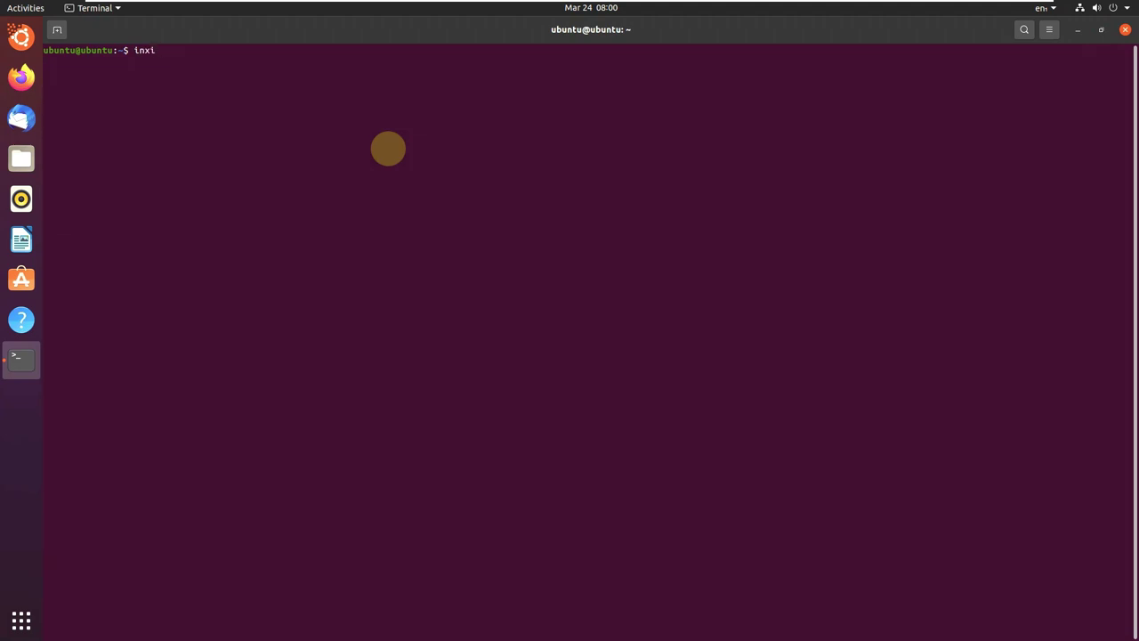
pyautogui.press('Return')
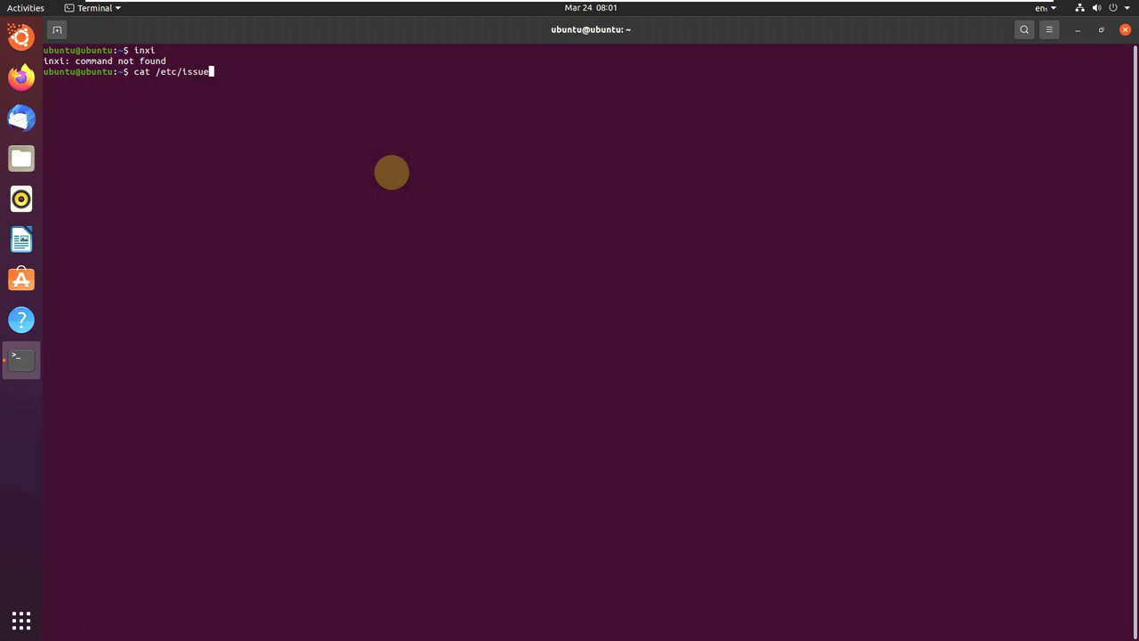
pyautogui.press('Return')
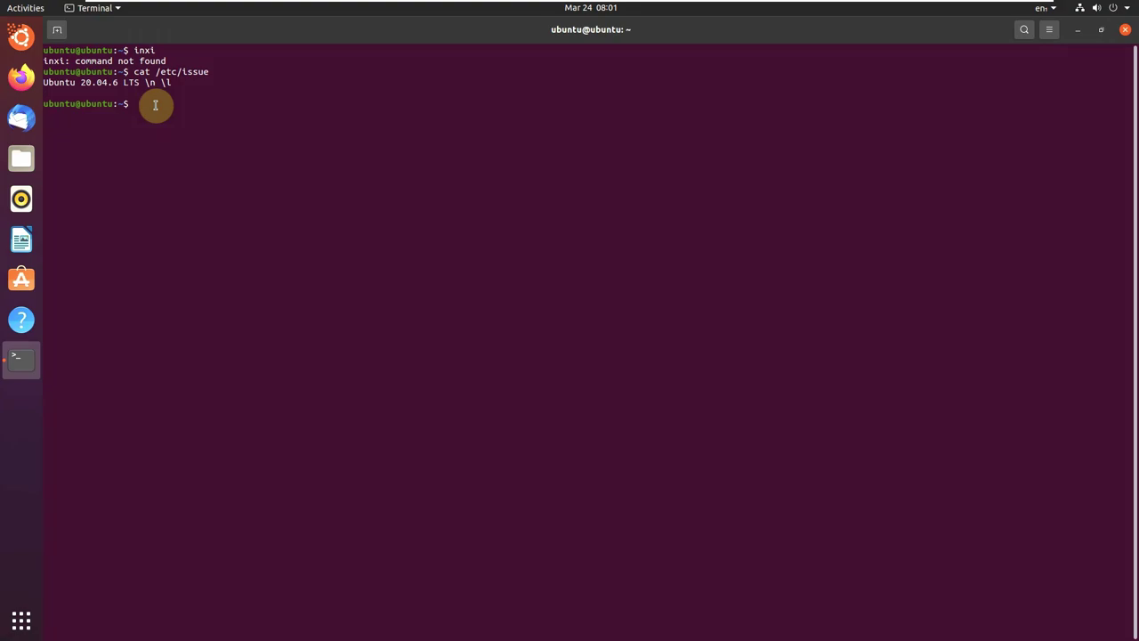
pyautogui.write('uname -a')
pyautogui.press('Return')
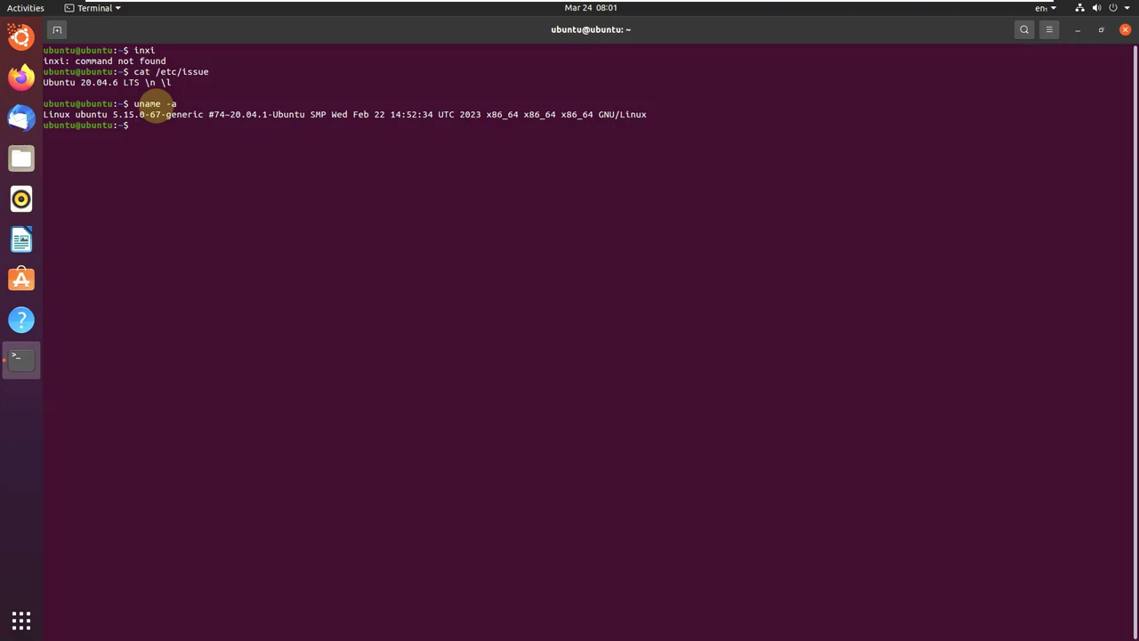
pyautogui.write('uname -r')
pyautogui.press('Return')
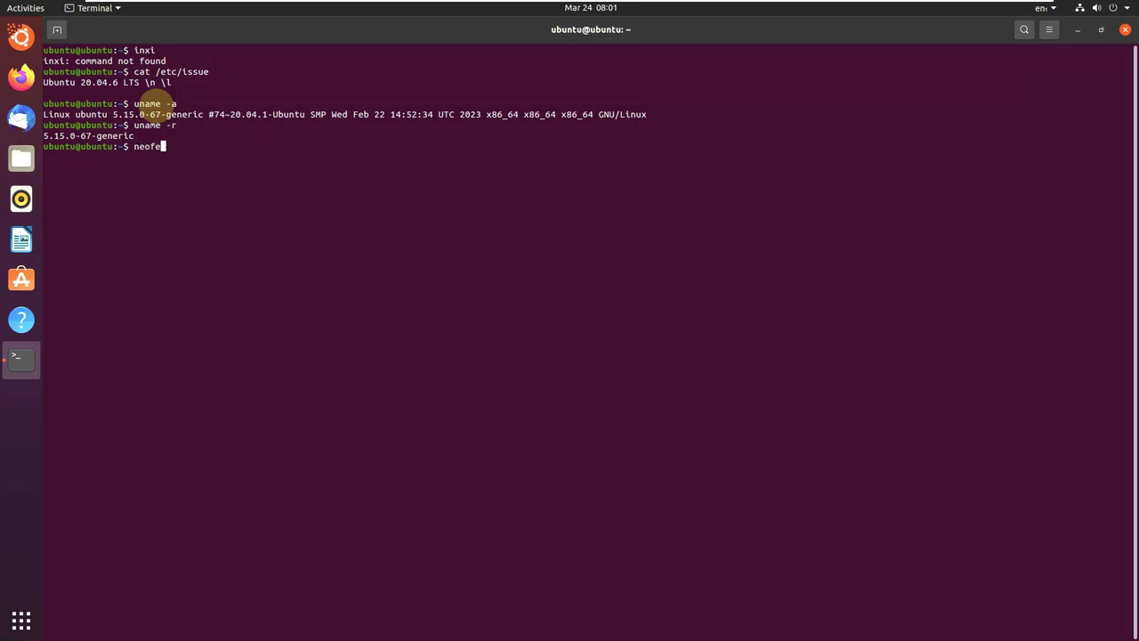
# Try running neofetch, then attempt sudo apt install neofetch
pyautogui.press('Return')
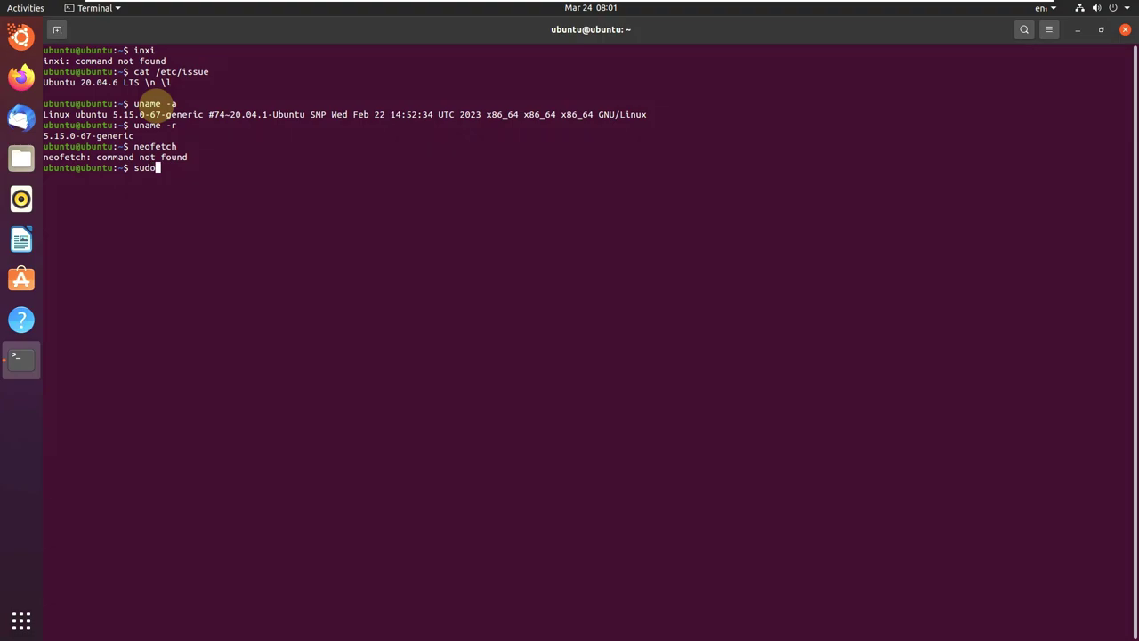
pyautogui.write('sudo apt ins')
pyautogui.write('tall neofetch')
pyautogui.press('Return')
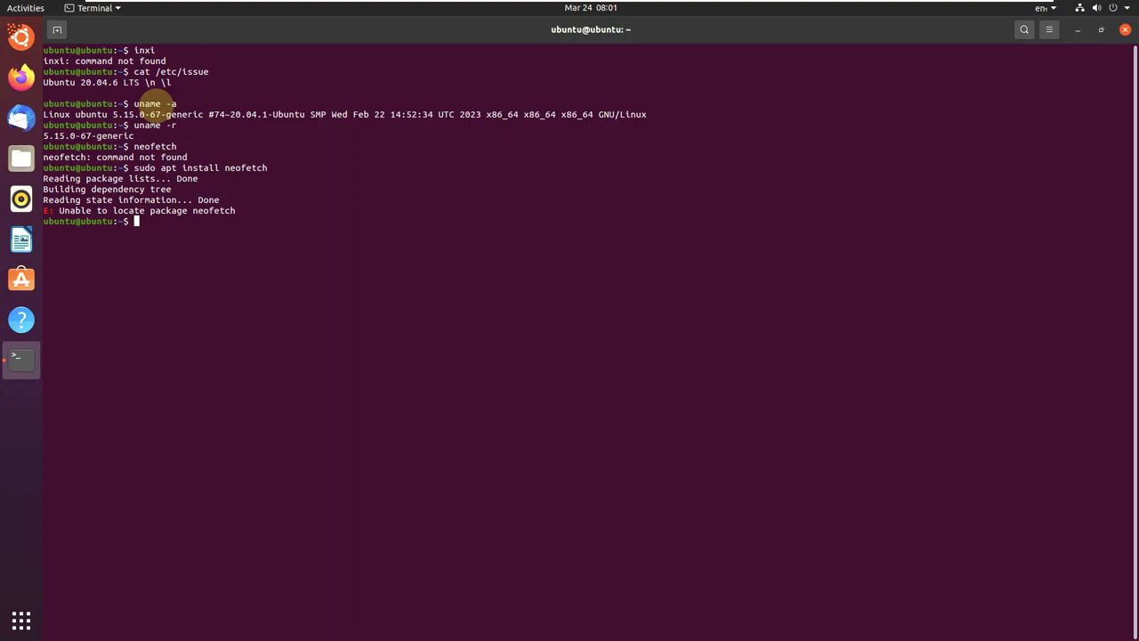
# Install htop with sudo apt install htop, run it, then close the terminal
pyautogui.write('htop')
pyautogui.press('Return')
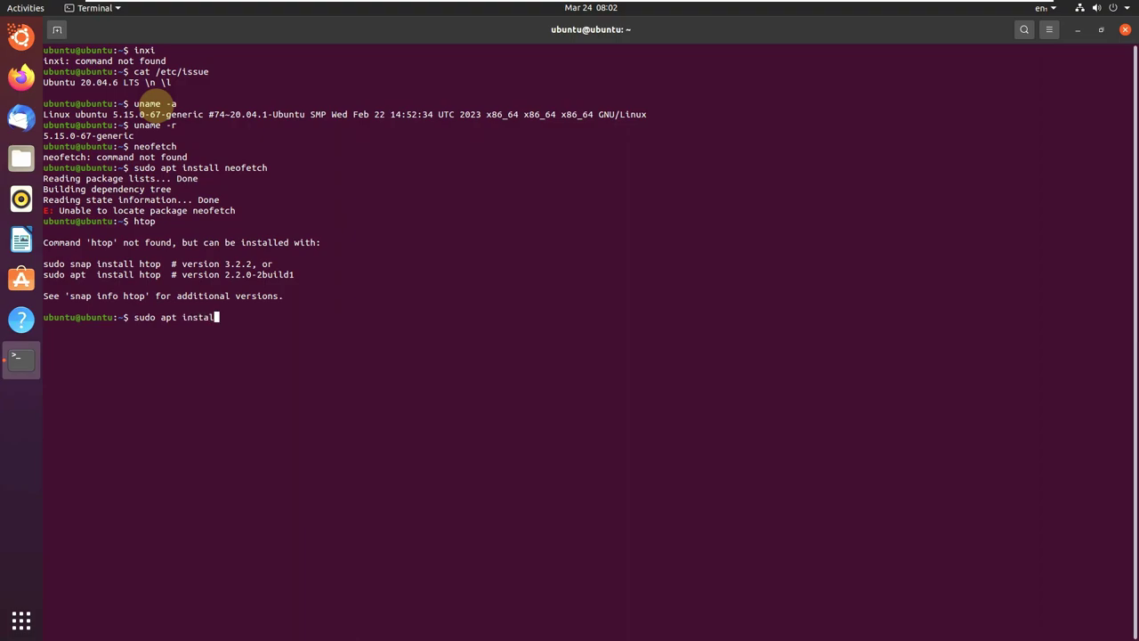
pyautogui.write('top')
pyautogui.press('Return')
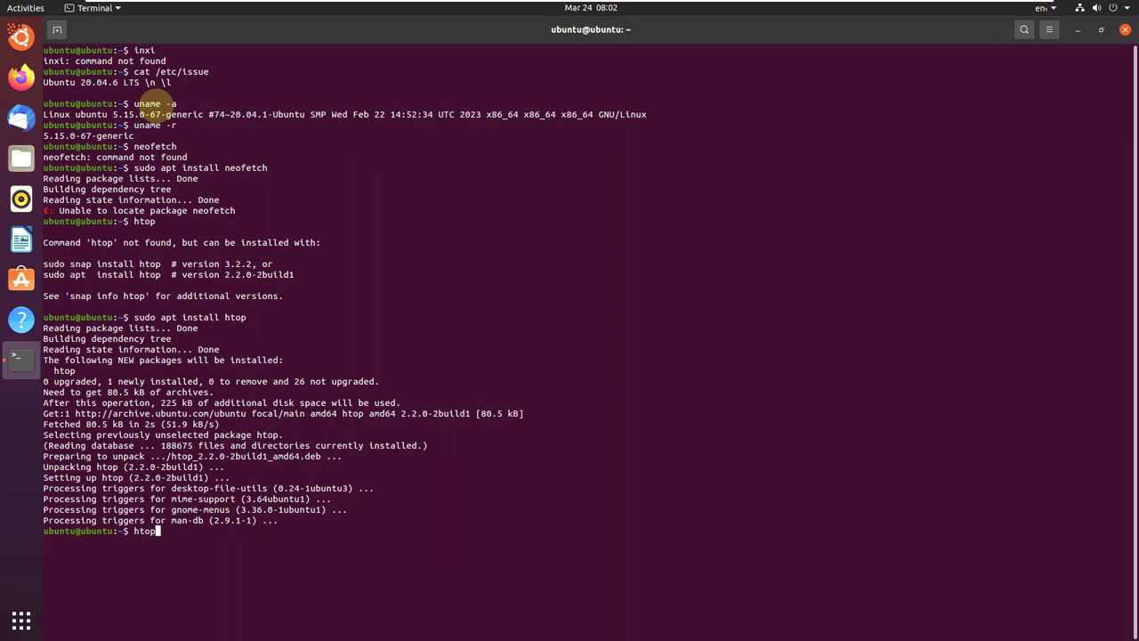
pyautogui.press('Return')
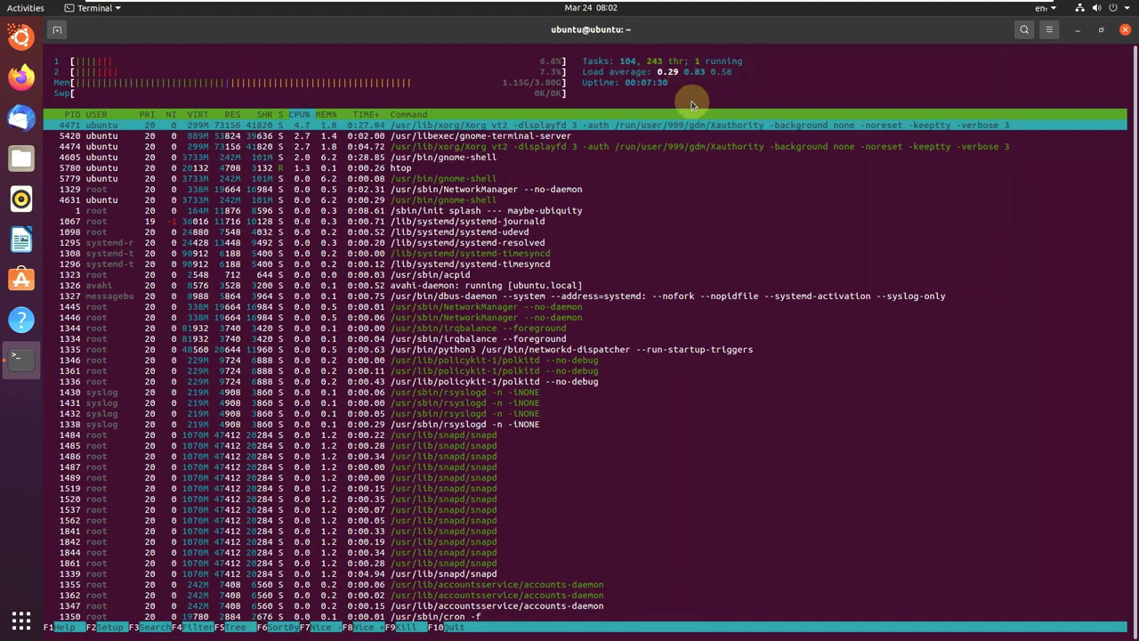
pyautogui.click(1125, 29)
pyautogui.click(622, 359)
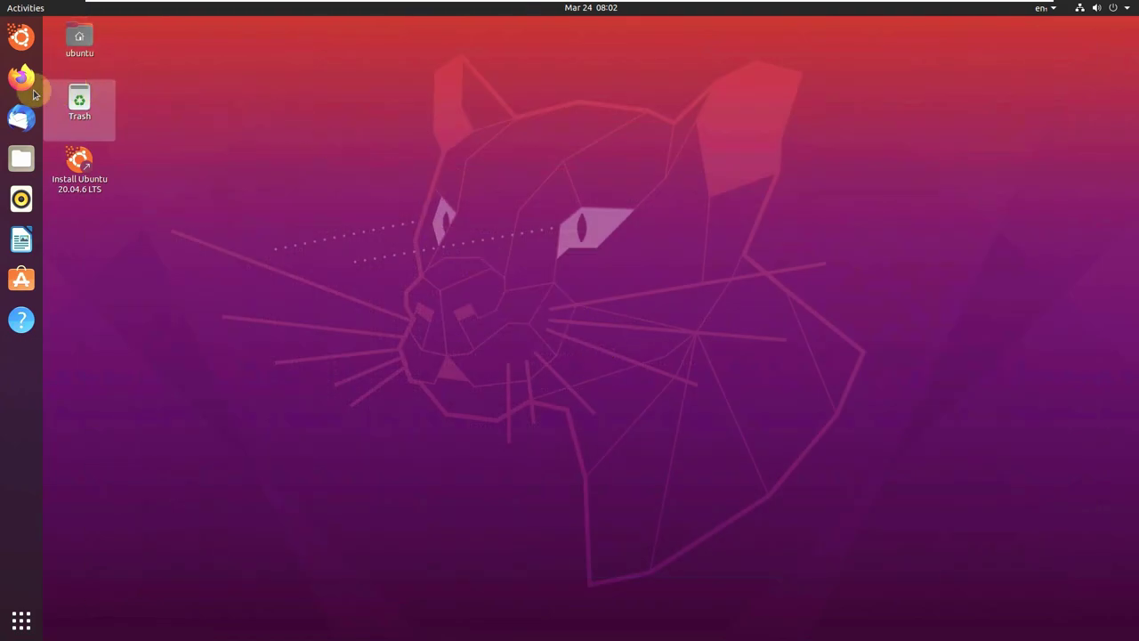
# Launch Firefox and browse the system menu's network and power options without choosing any
pyautogui.click(19, 80)
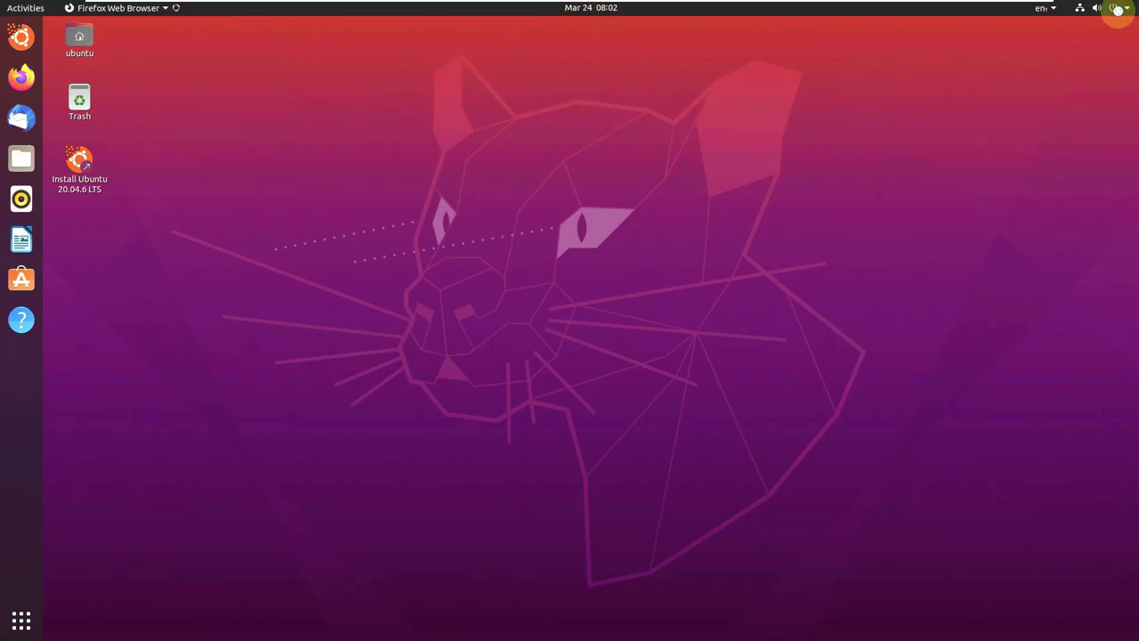
pyautogui.click(1117, 9)
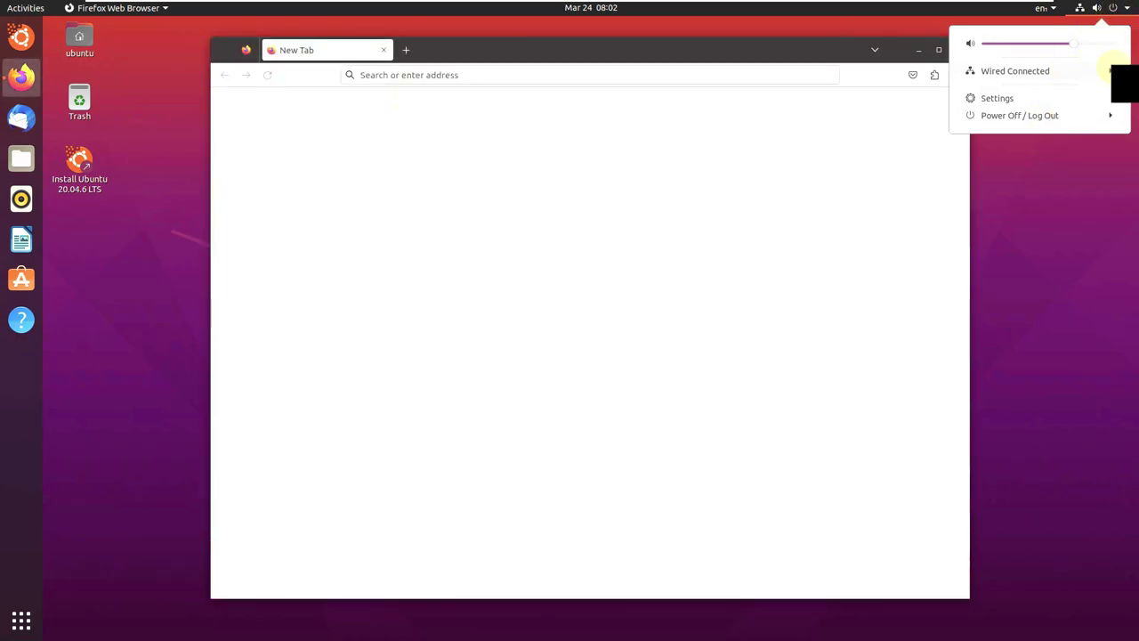
pyautogui.click(1110, 71)
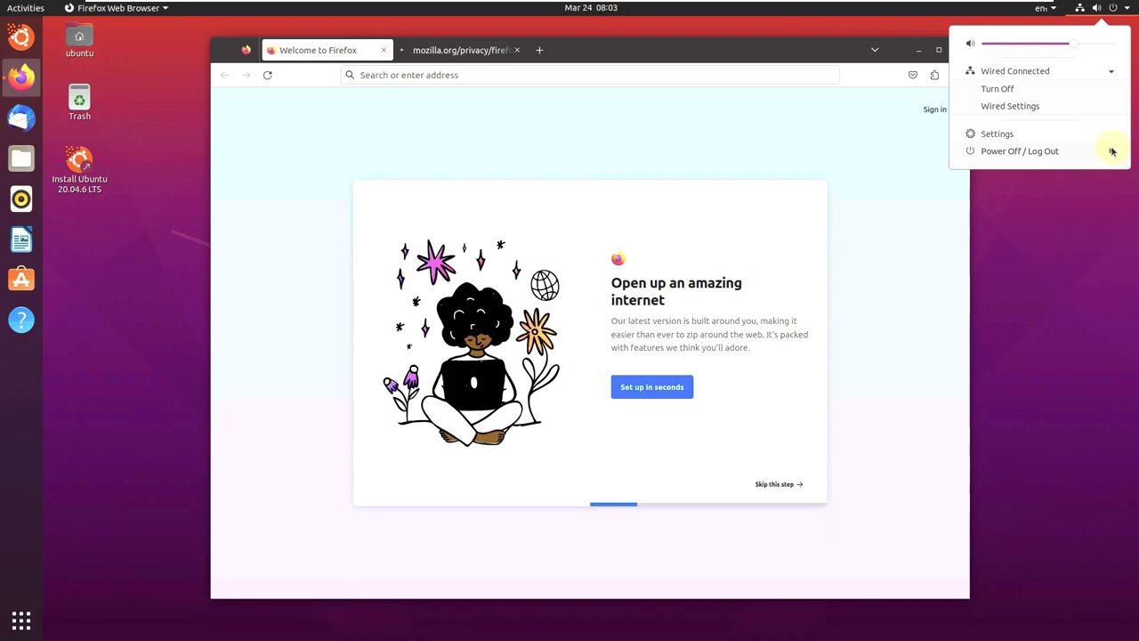
pyautogui.click(1111, 151)
pyautogui.click(1075, 314)
# Close the privacy notice tab and open Help > About Firefox
pyautogui.click(517, 50)
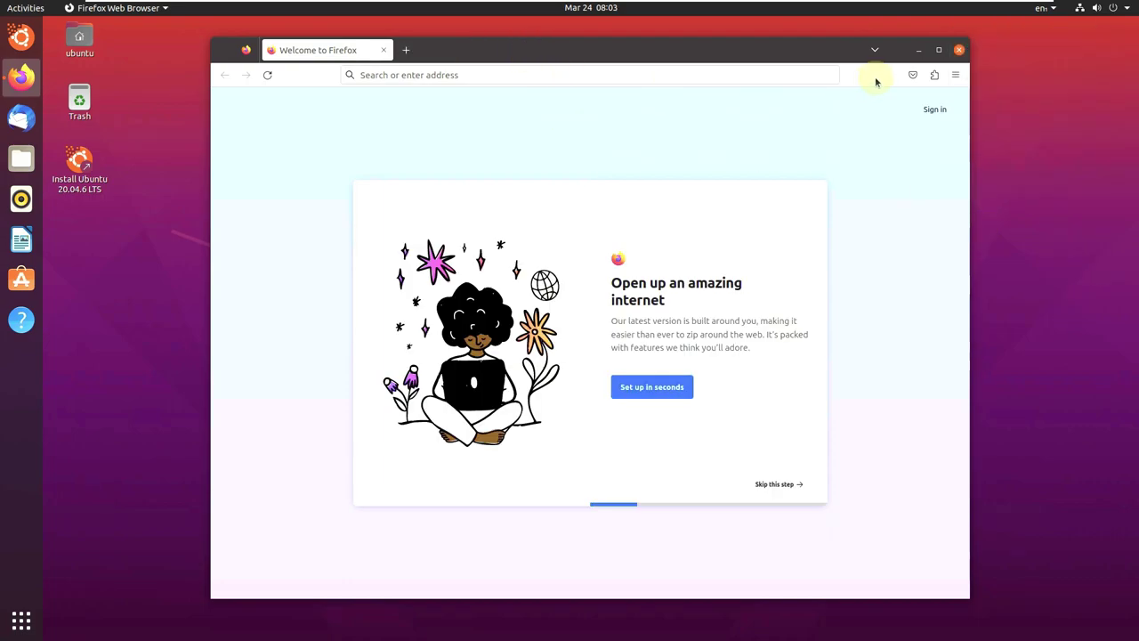
pyautogui.click(956, 76)
pyautogui.click(845, 417)
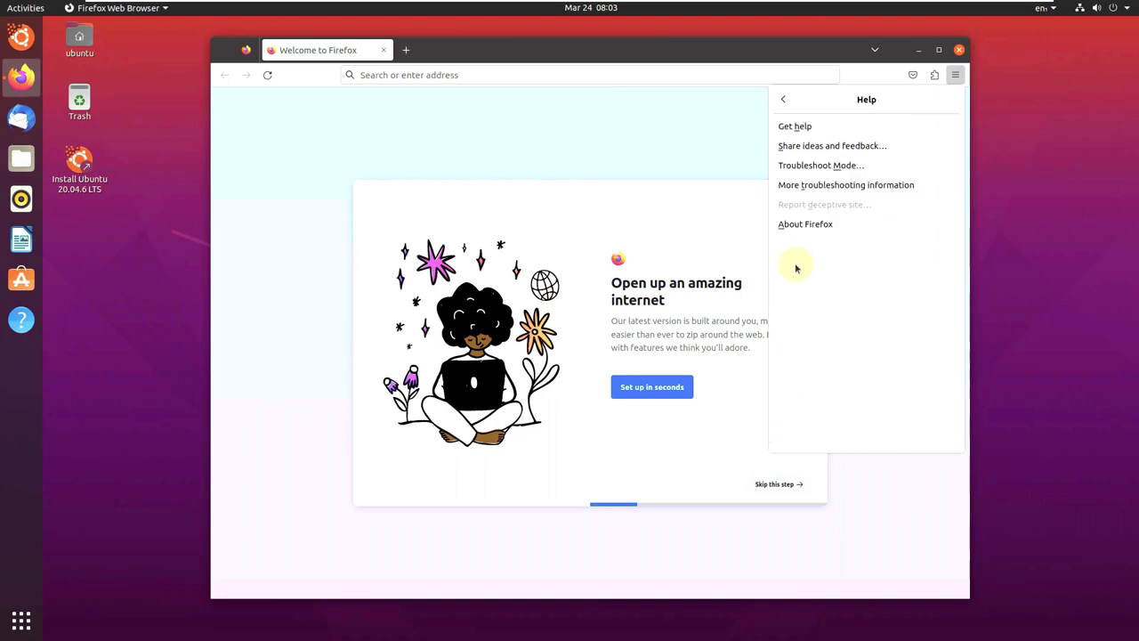
pyautogui.click(787, 225)
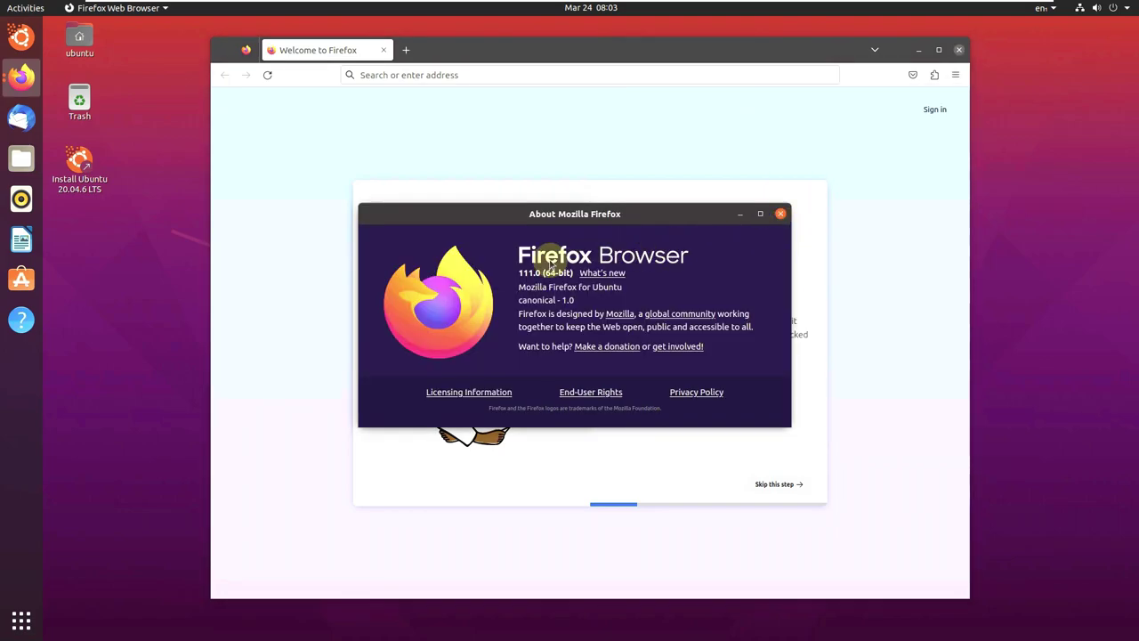
# Close the About box and search Google for 'ubuntu'
pyautogui.click(778, 215)
pyautogui.click(518, 71)
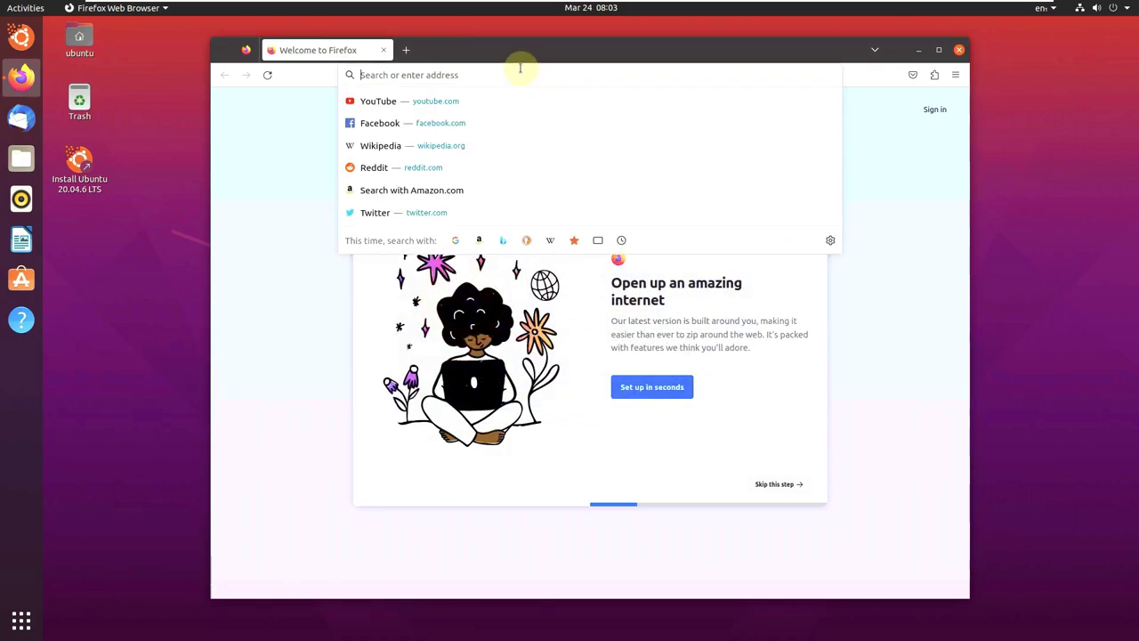
pyautogui.write('ubun')
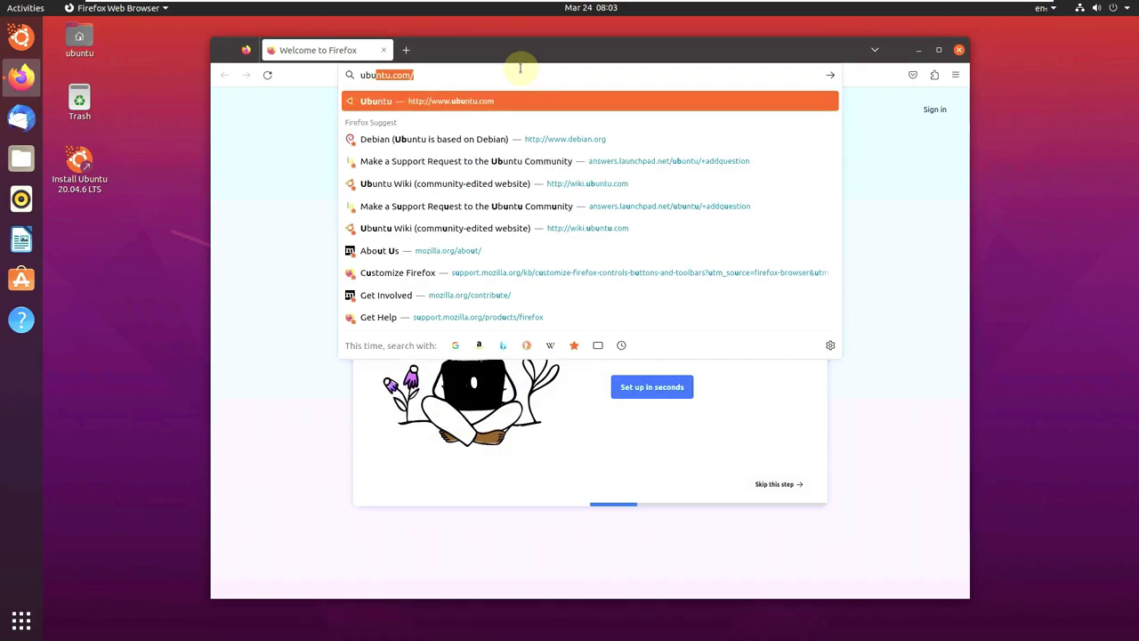
pyautogui.write('tu')
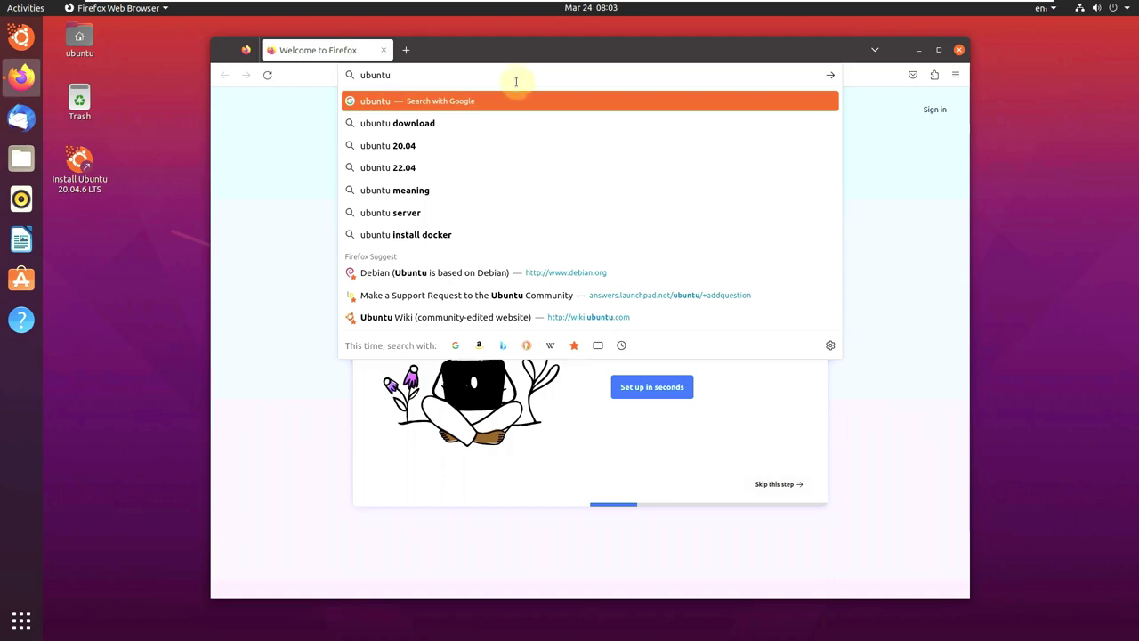
pyautogui.click(509, 99)
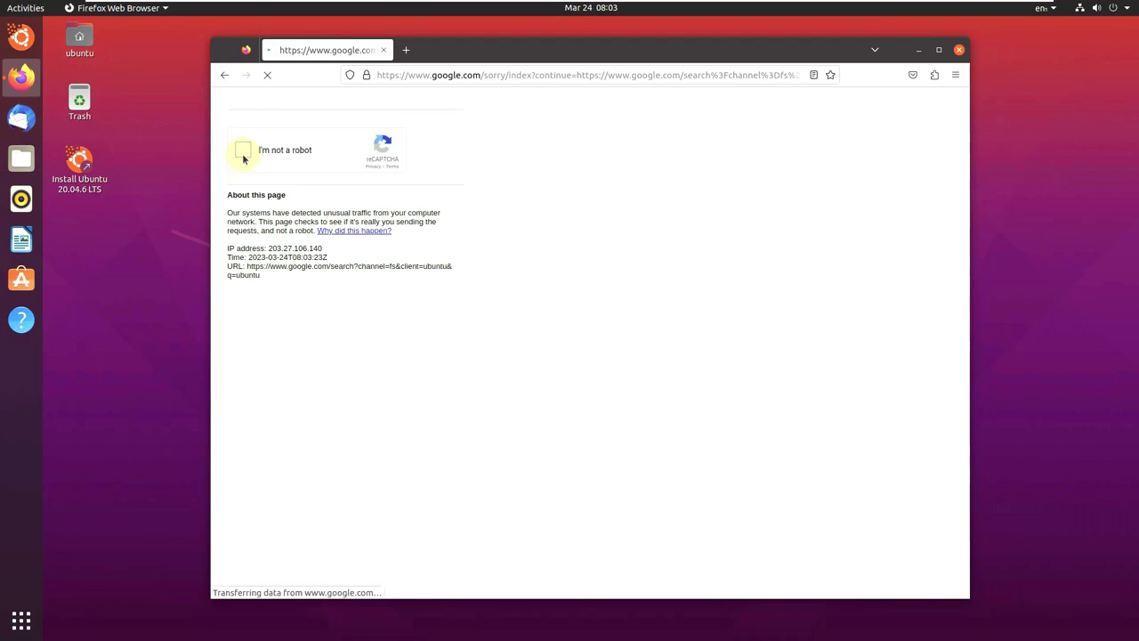
# Mark the four car tiles in the reCAPTCHA, verify, and open the ubuntu.com result
pyautogui.click(243, 153)
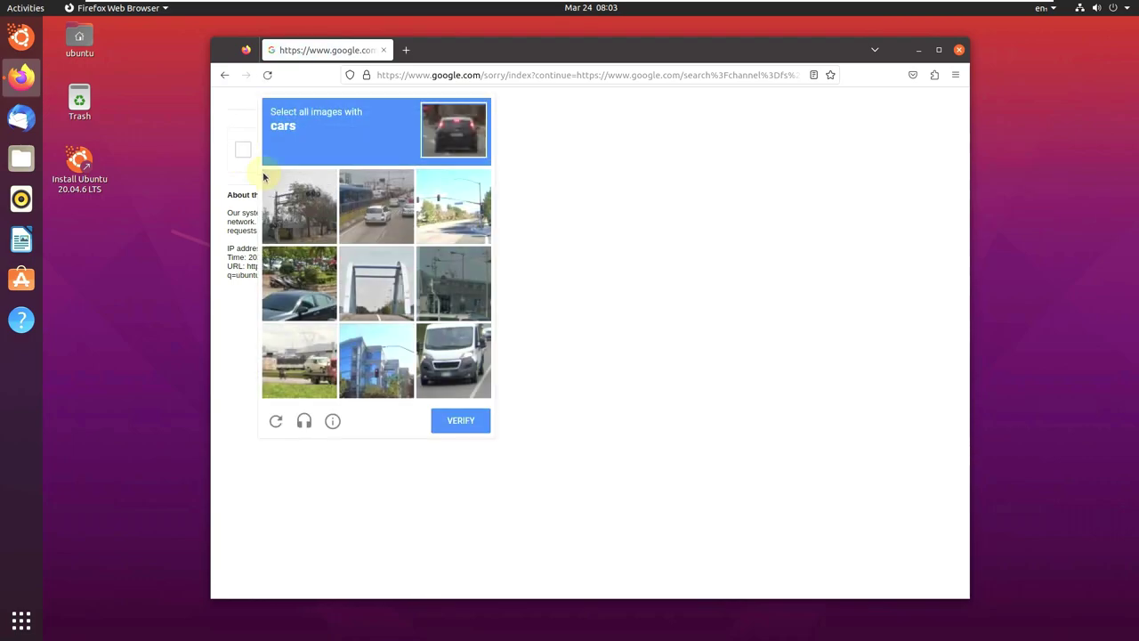
pyautogui.click(374, 214)
pyautogui.click(448, 338)
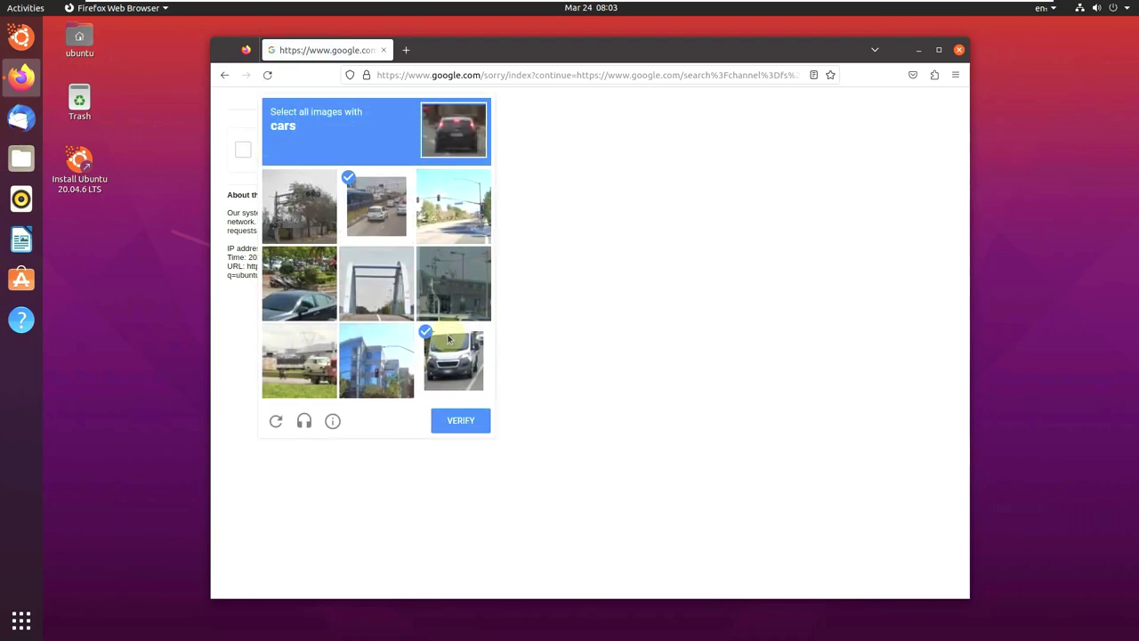
pyautogui.click(329, 348)
pyautogui.click(311, 285)
pyautogui.click(454, 423)
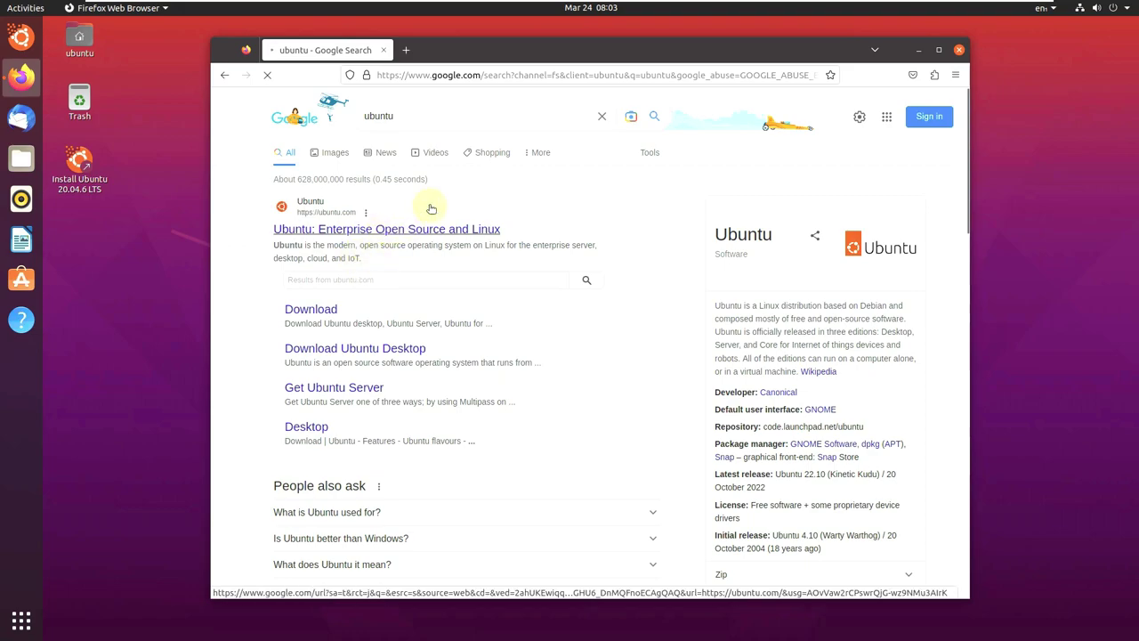
pyautogui.click(431, 207)
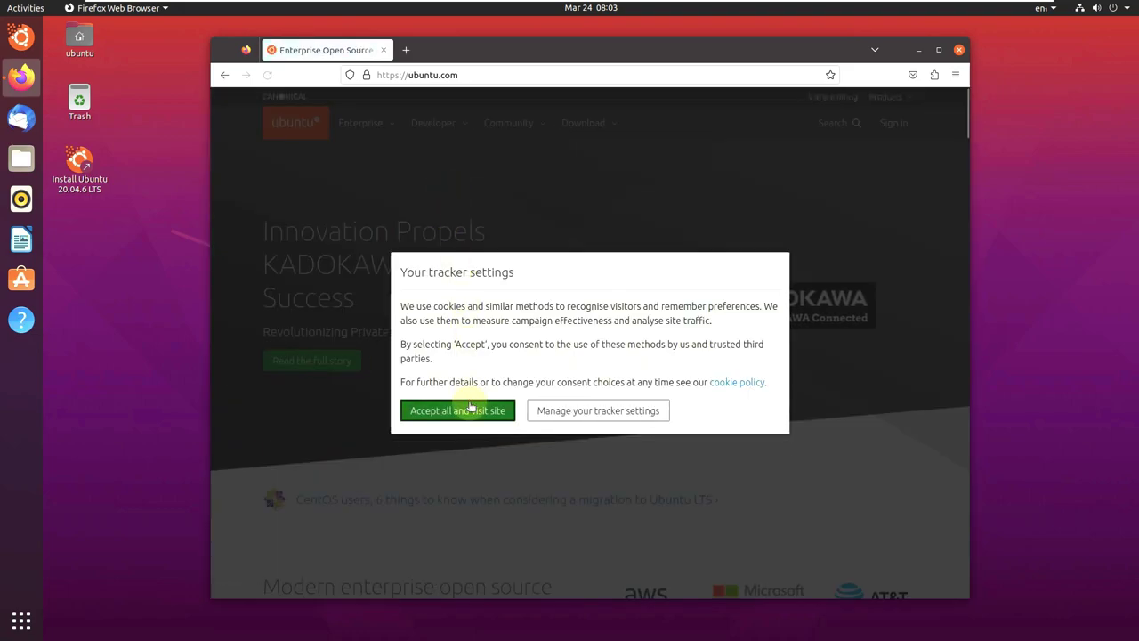
# Accept all trackers on ubuntu.com and show the Download menu's Ubuntu 22.04 LTS and 22.10 options
pyautogui.click(472, 409)
pyautogui.scroll(-4, 415, 310)
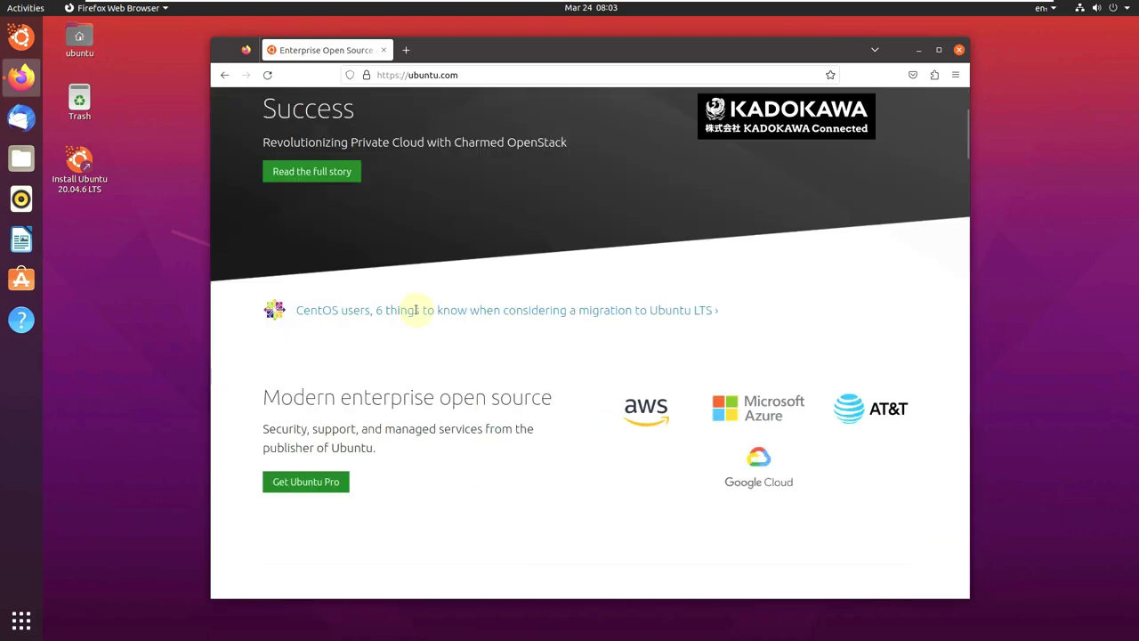
pyautogui.scroll(-7, 415, 310)
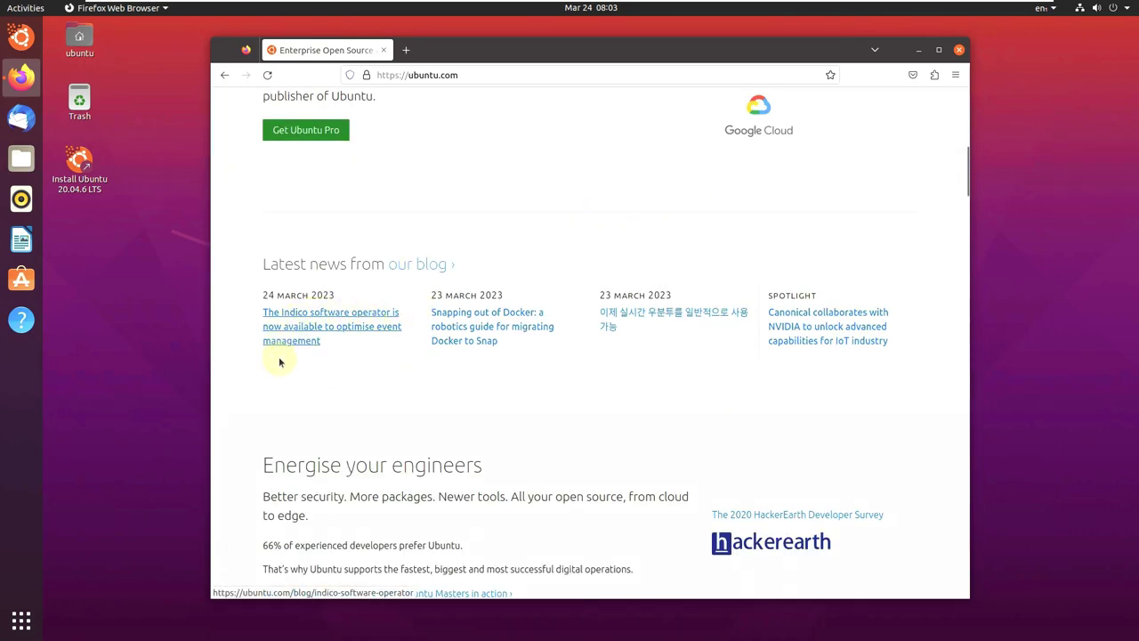
pyautogui.scroll(-3, 694, 323)
pyautogui.scroll(15, 694, 323)
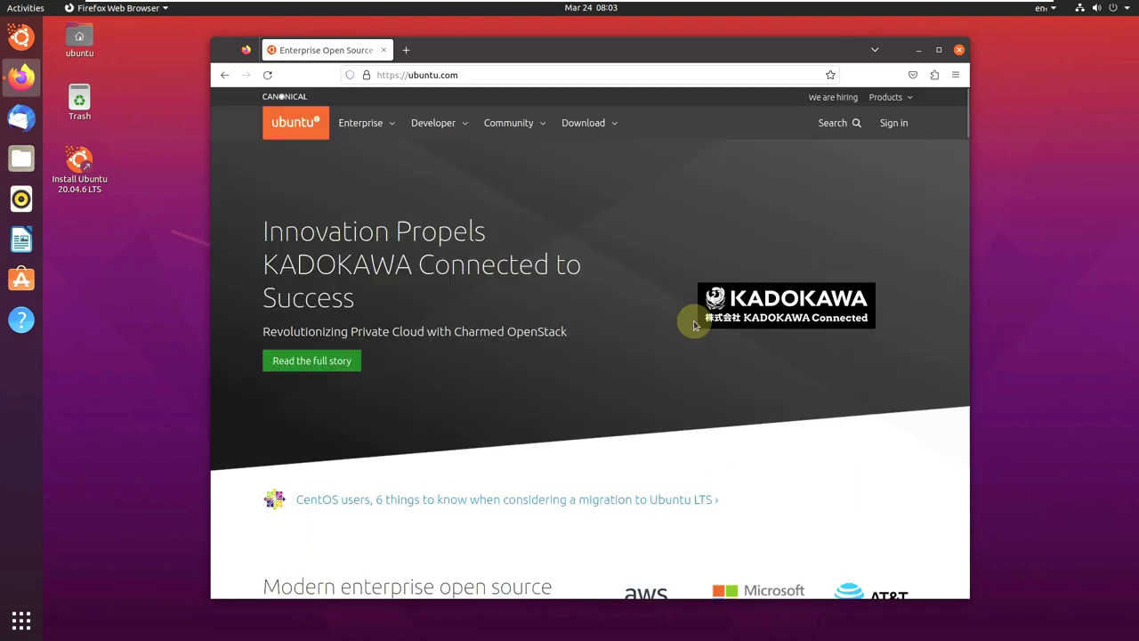
pyautogui.click(581, 124)
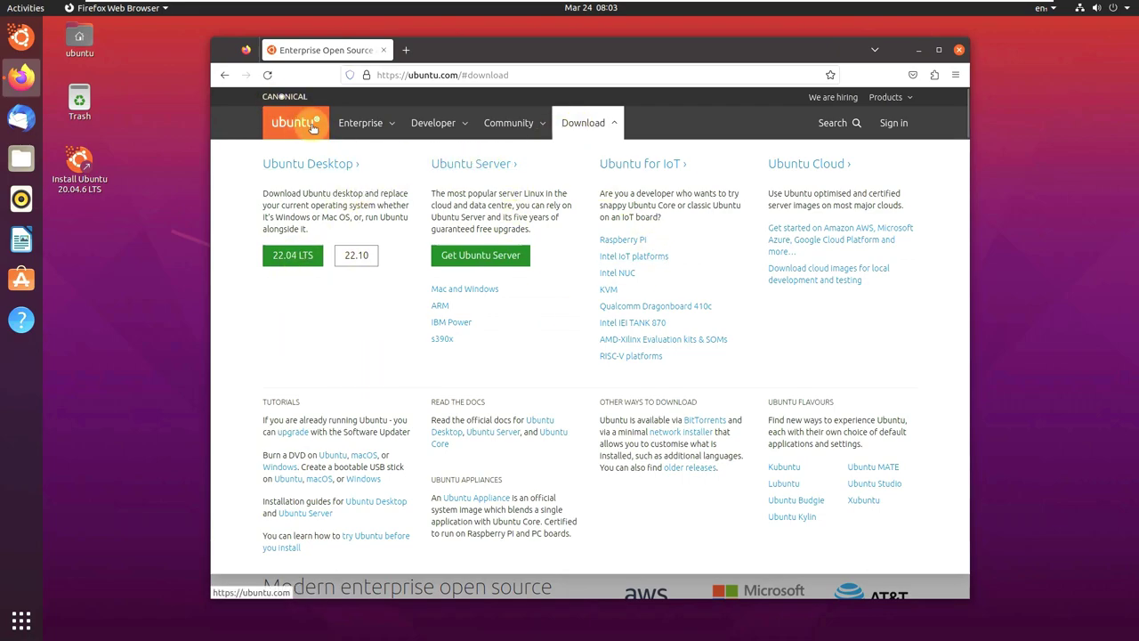
pyautogui.click(433, 75)
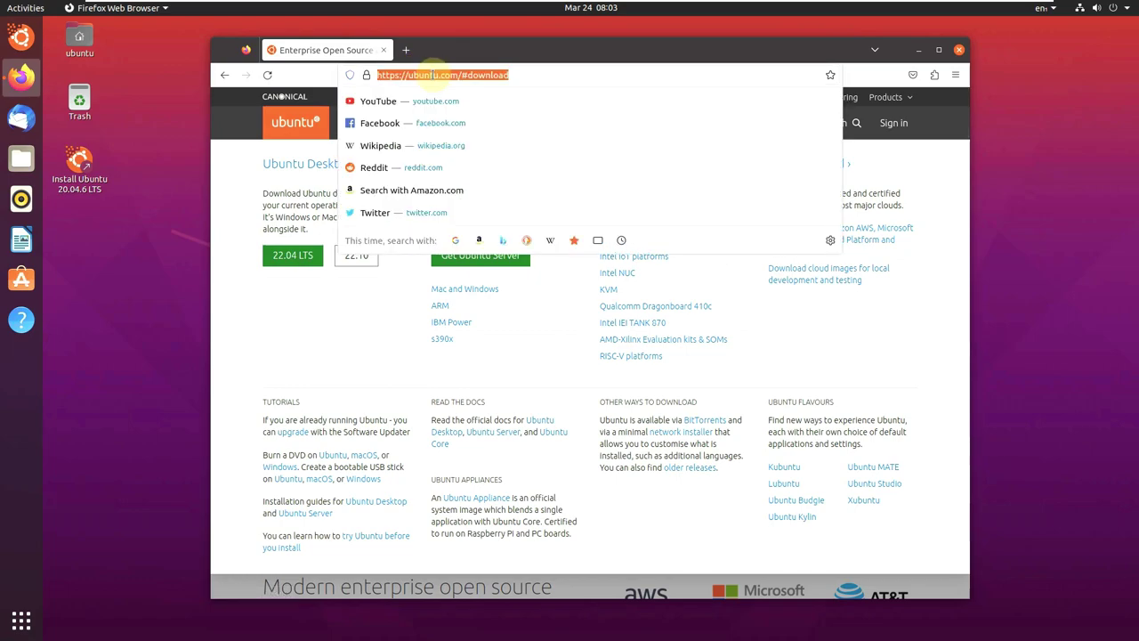
# Search 'ubuntu 20.04.6 download' and open the releases.ubuntu.com Ubuntu 20.04.6 LTS page
pyautogui.write('ubuntu')
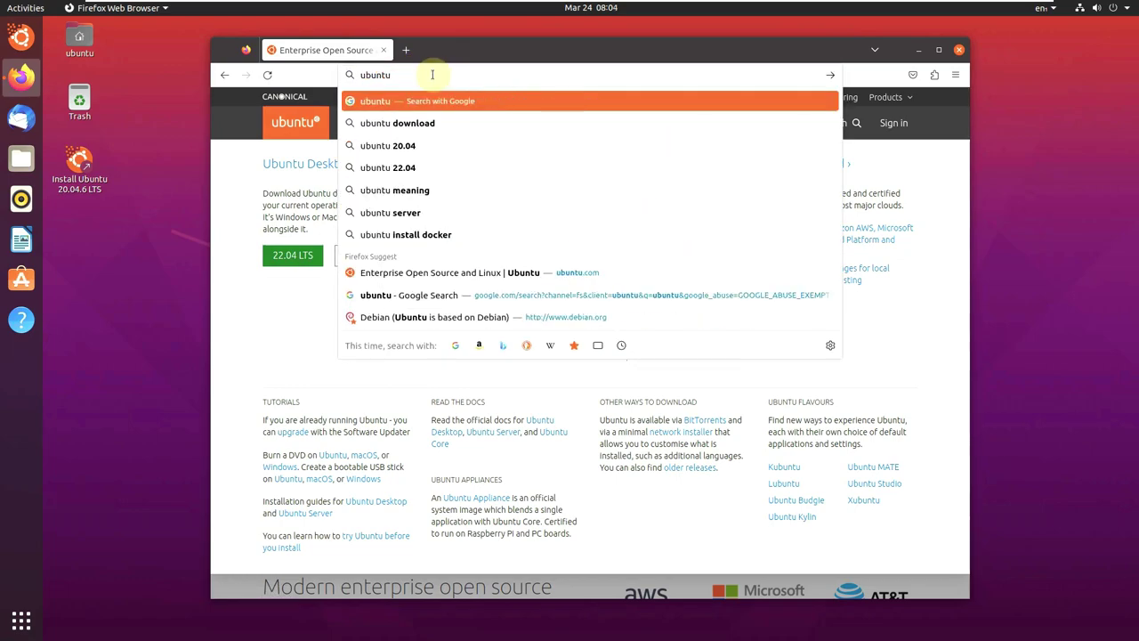
pyautogui.write(' 20')
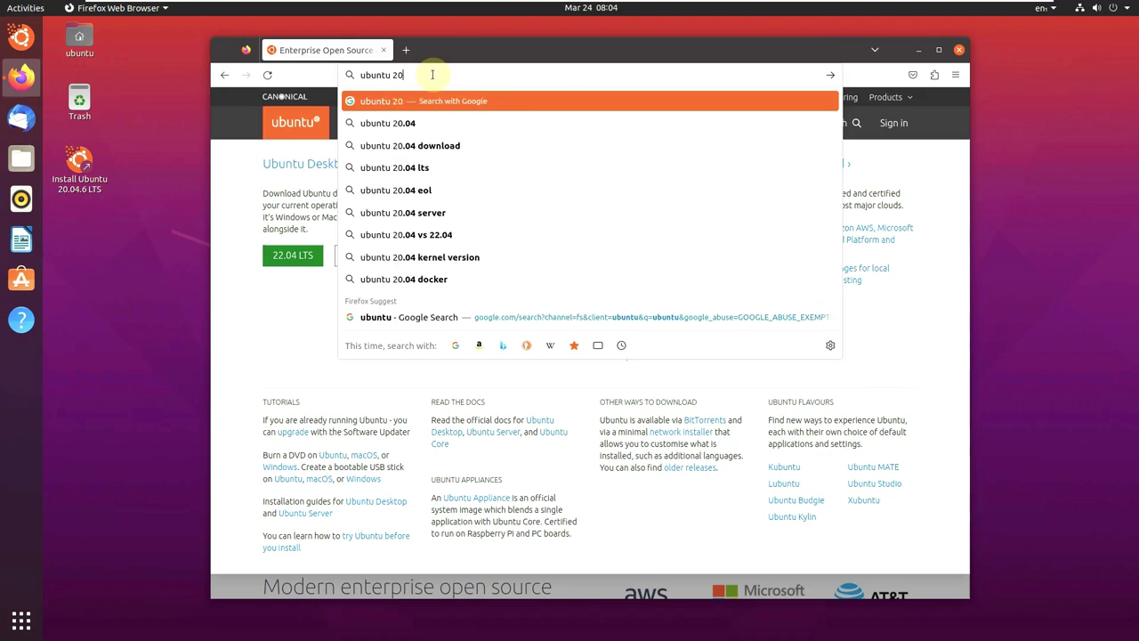
pyautogui.write('.04')
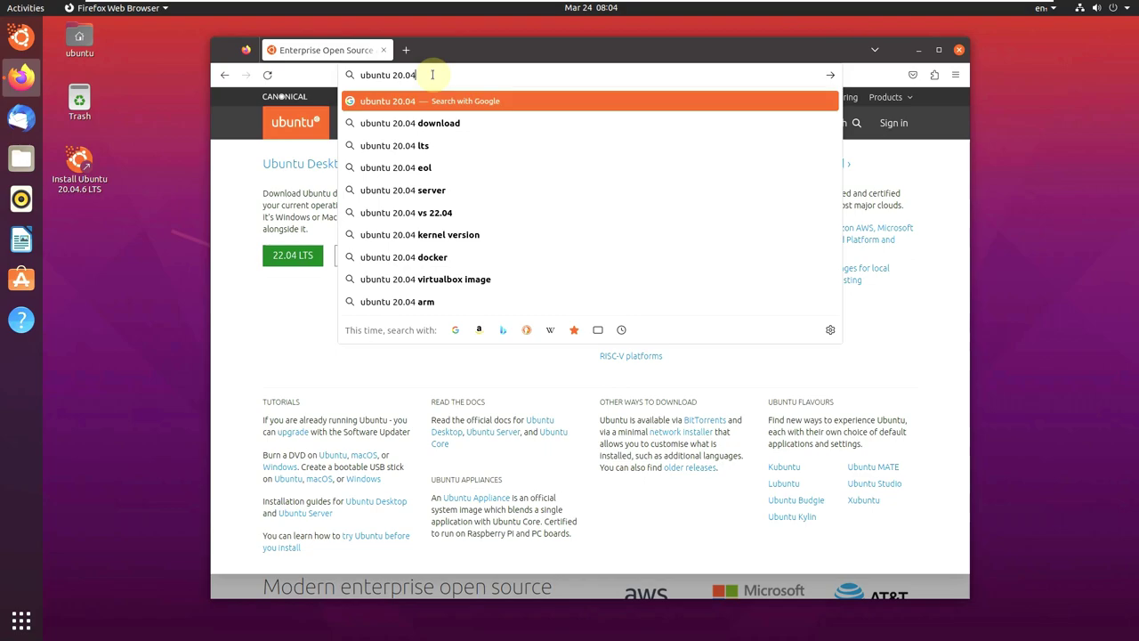
pyautogui.write('.6 d')
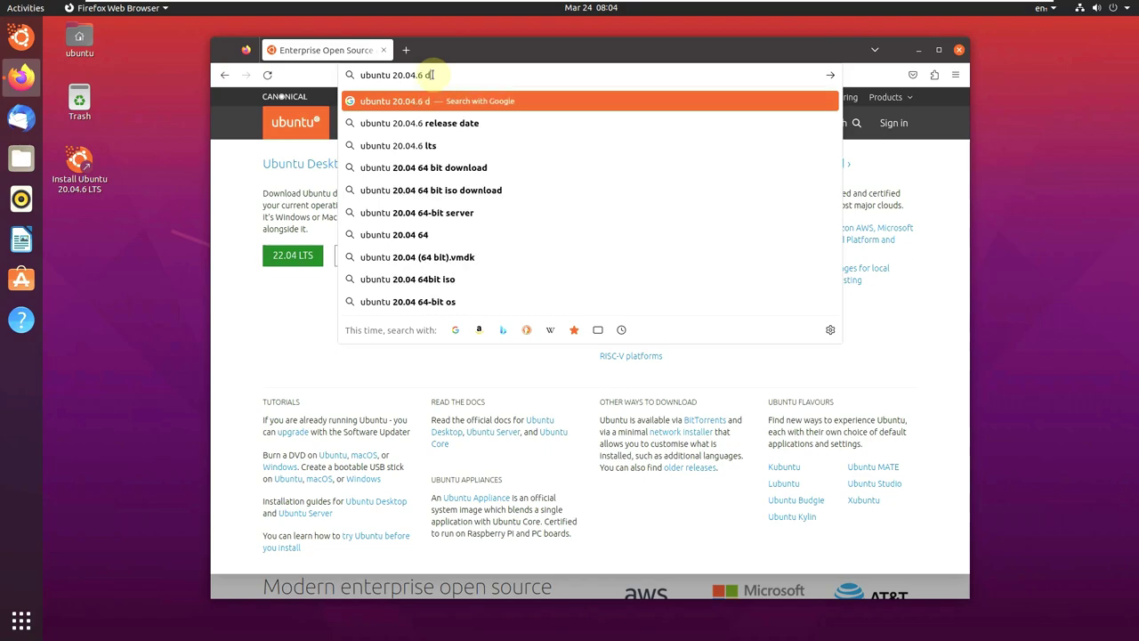
pyautogui.write('ownload')
pyautogui.press('Return')
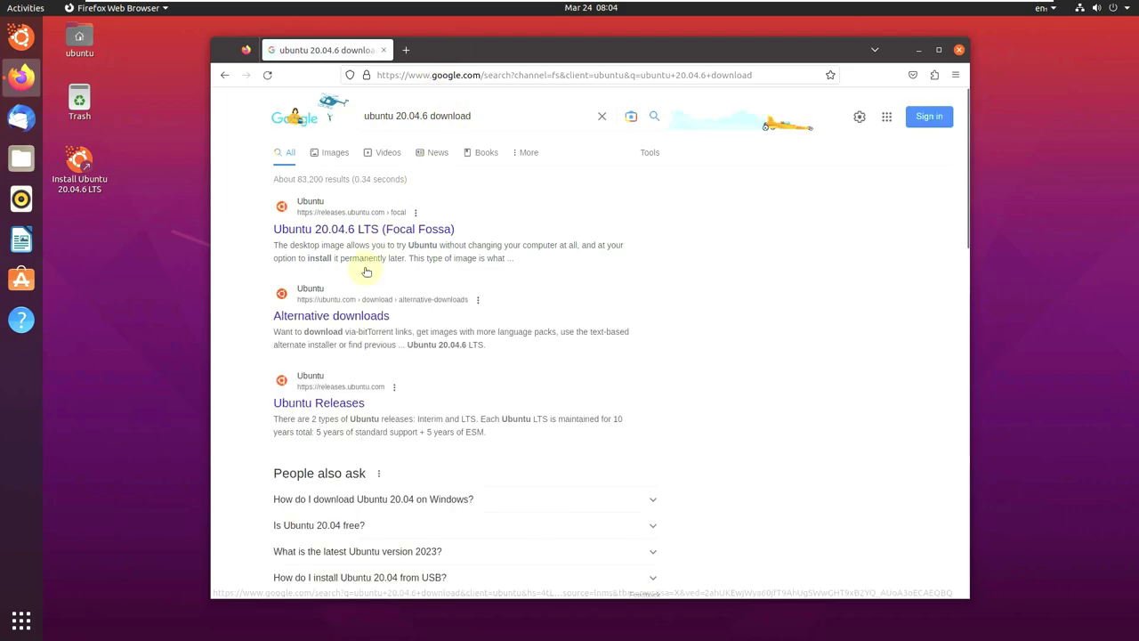
pyautogui.click(353, 229)
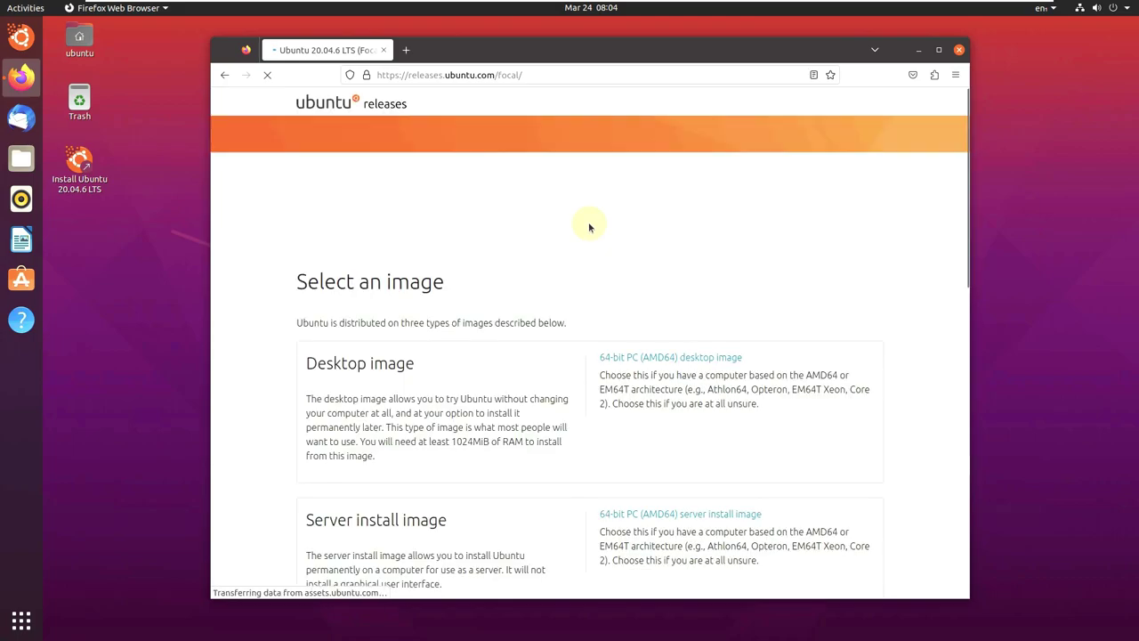
# Select the Ubuntu 20.04.6 LTS page title and browse the release page
pyautogui.moveTo(688, 174); pyautogui.dragTo(296, 175)
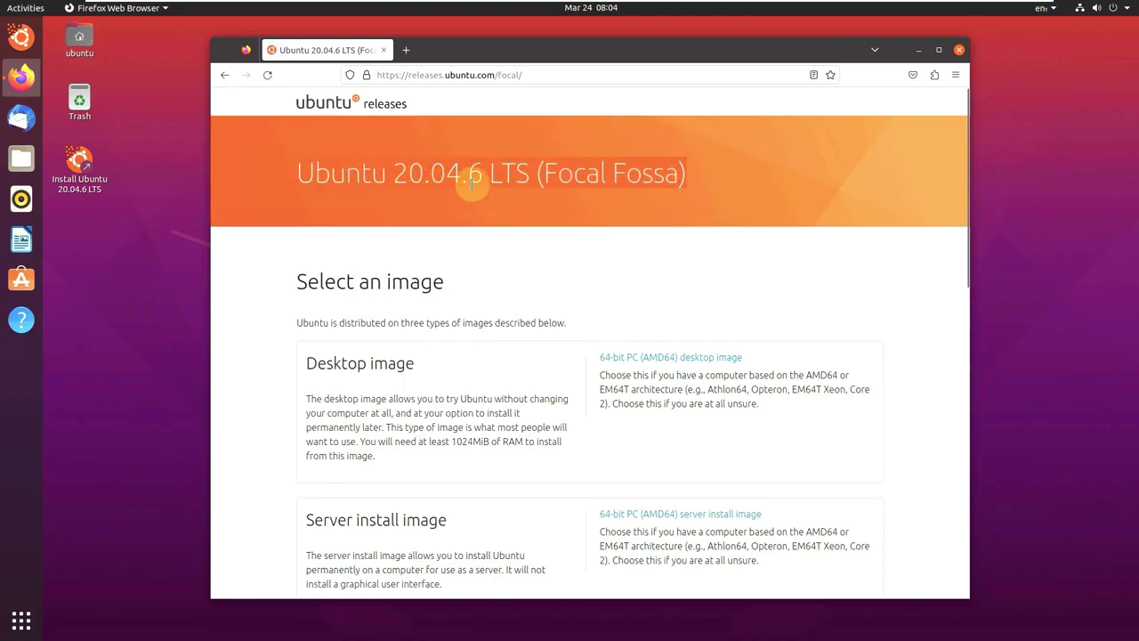
pyautogui.scroll(-4, 597, 183)
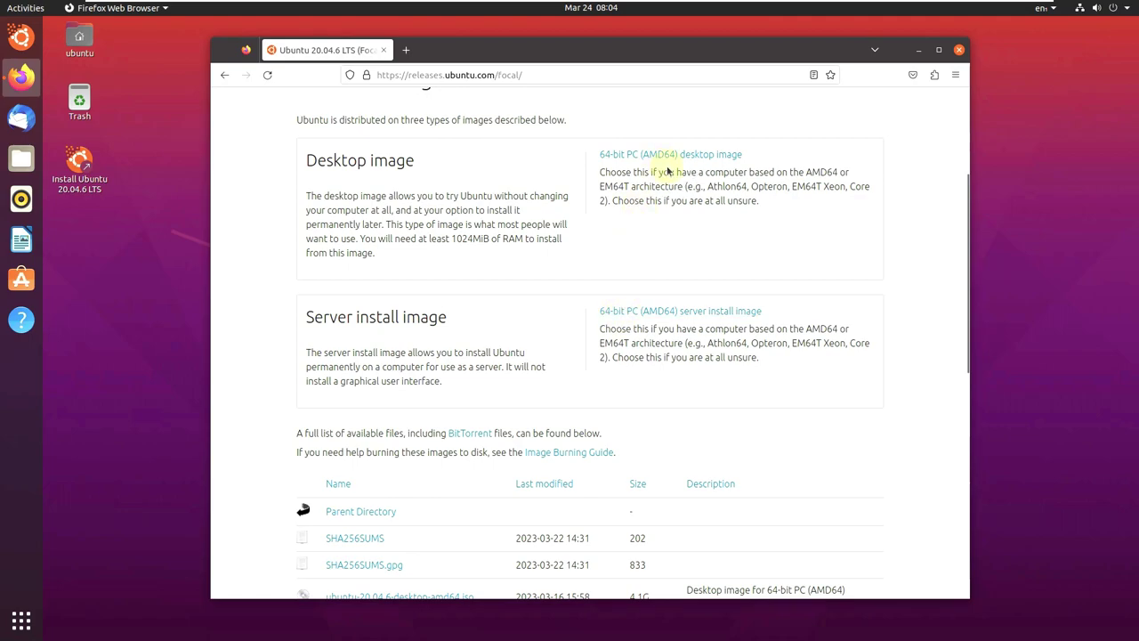
pyautogui.scroll(-6, 667, 170)
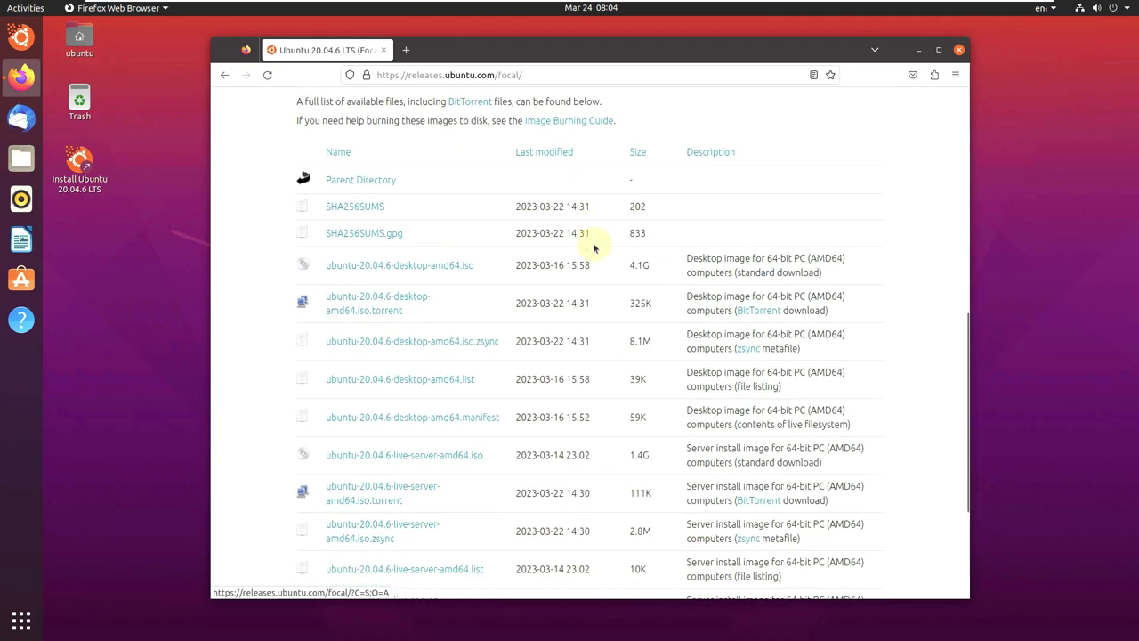
pyautogui.scroll(-2, 594, 249)
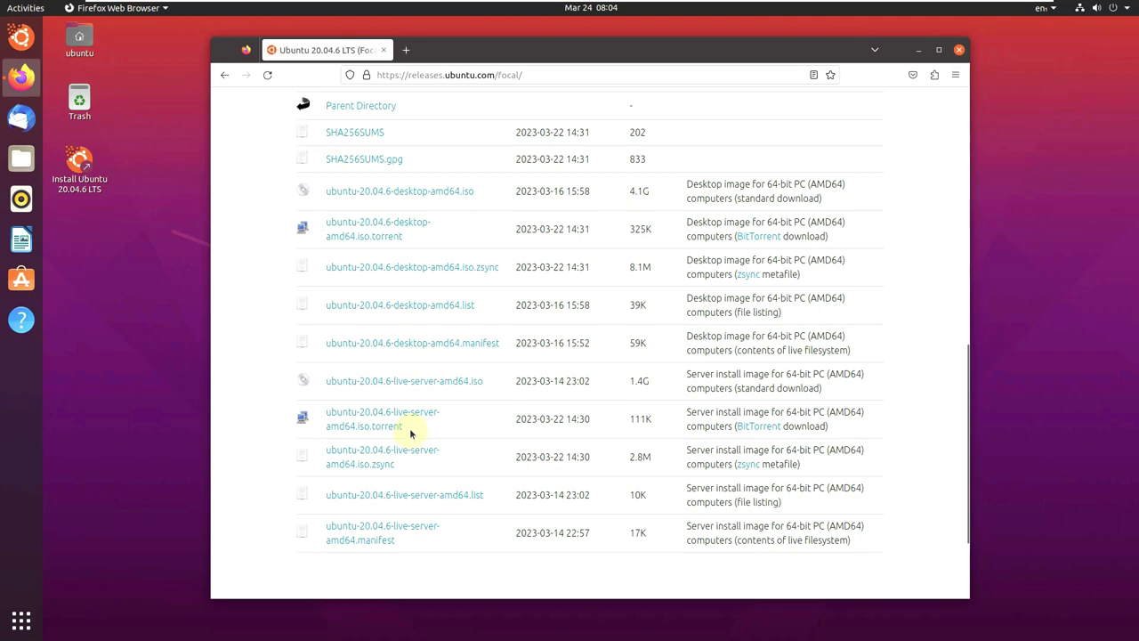
pyautogui.scroll(1, 411, 434)
pyautogui.scroll(1, 548, 407)
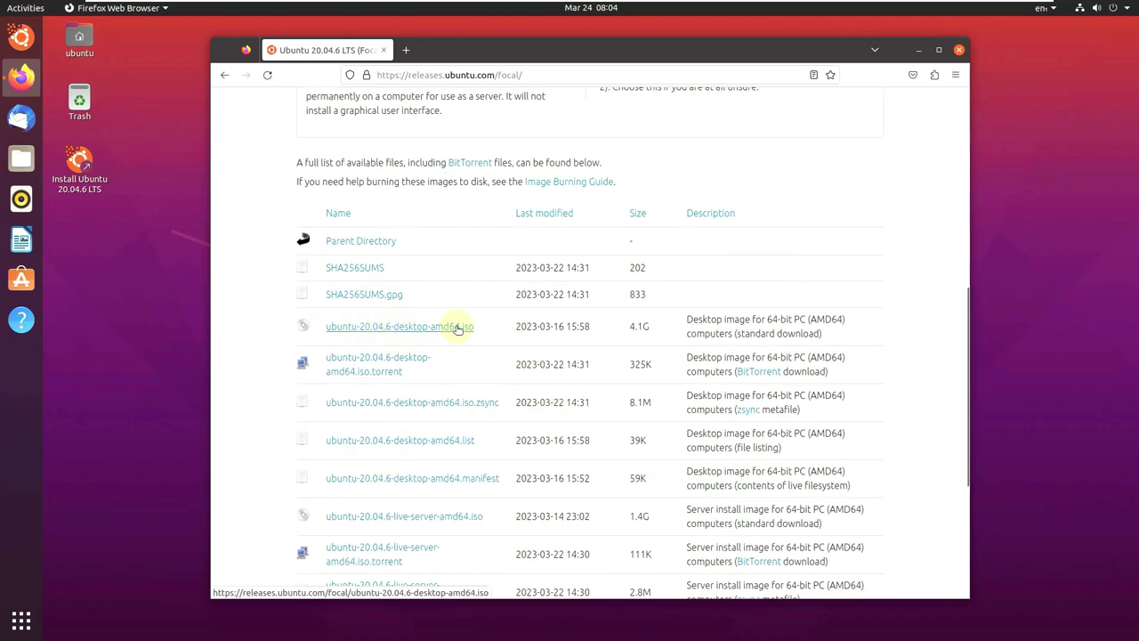
# Start downloading ubuntu-20.04.6-desktop-amd64.iso (4.1G), then cancel the download
pyautogui.doubleClick(623, 327)
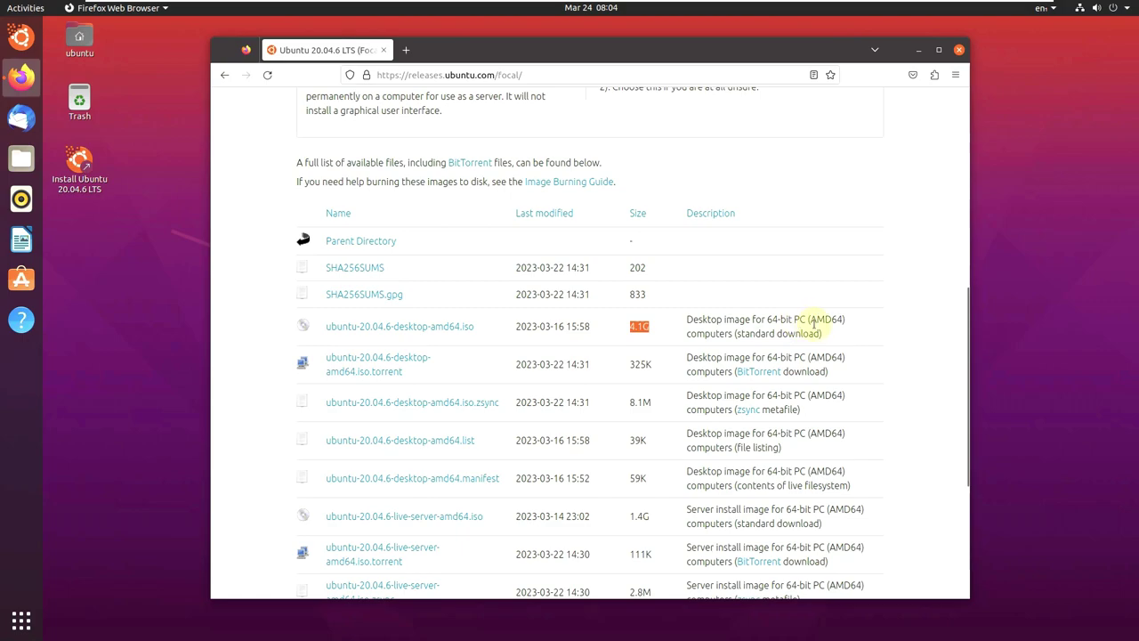
pyautogui.click(424, 335)
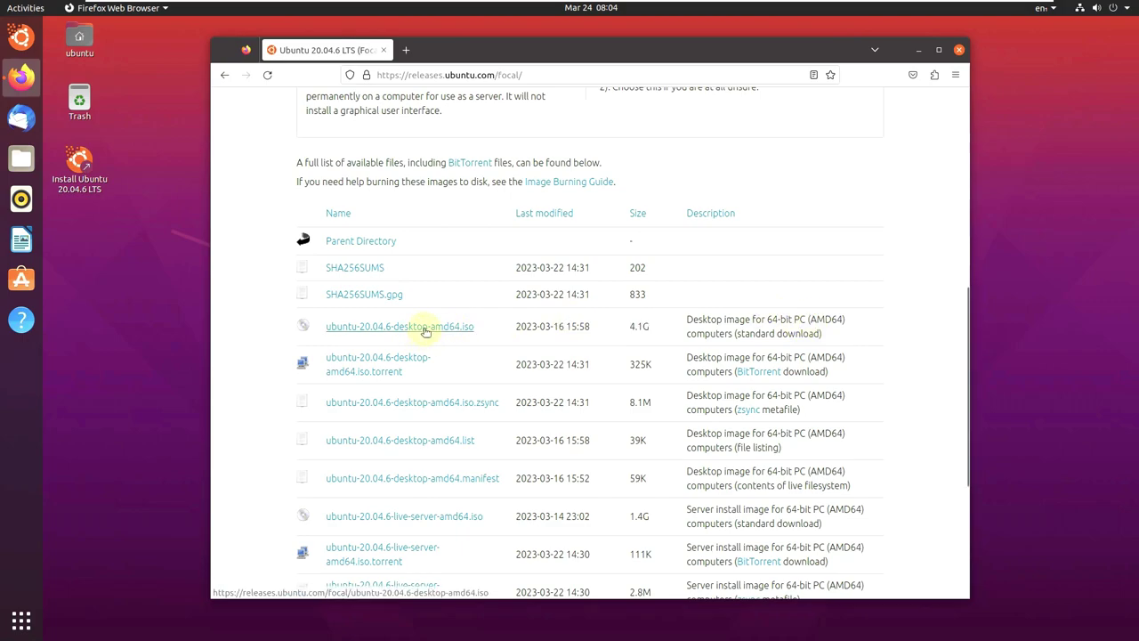
pyautogui.click(425, 330)
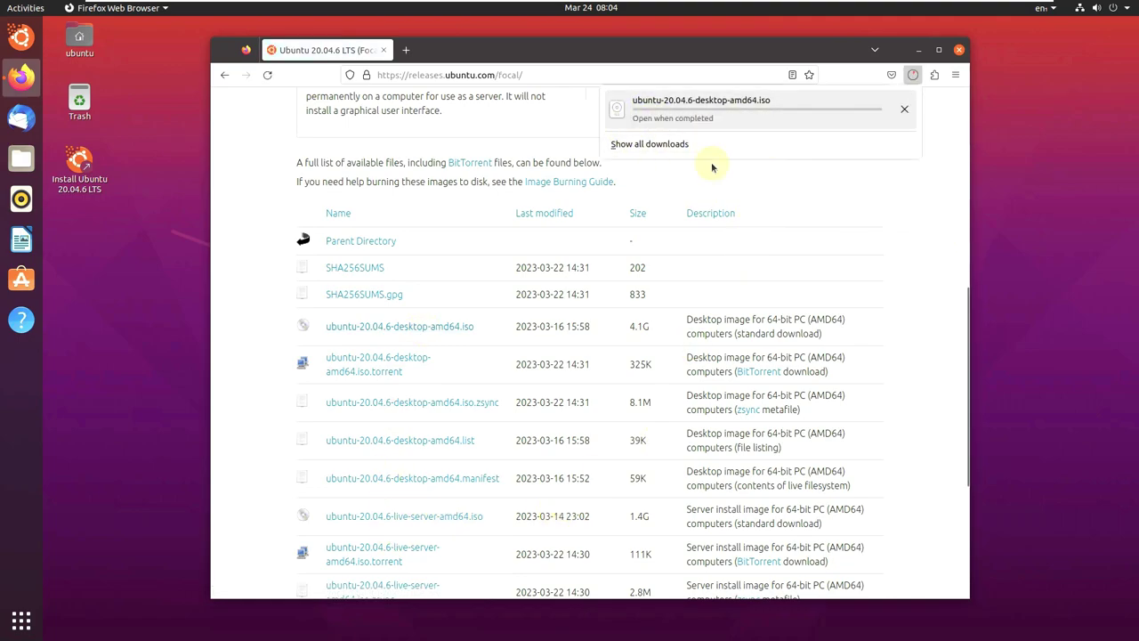
pyautogui.click(905, 111)
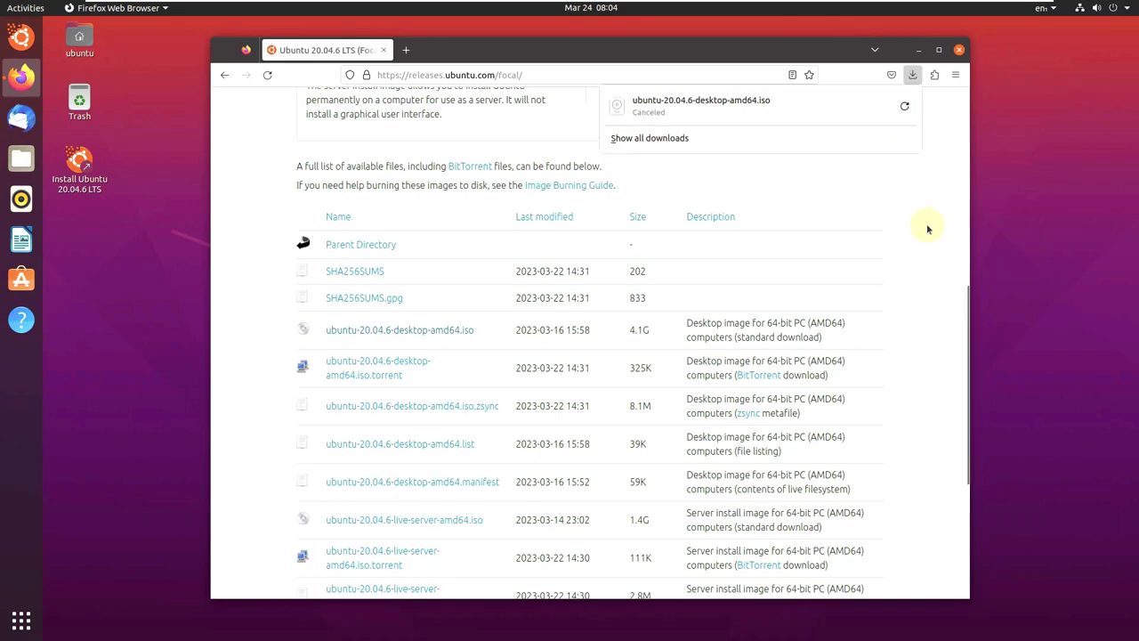
pyautogui.scroll(10, 928, 228)
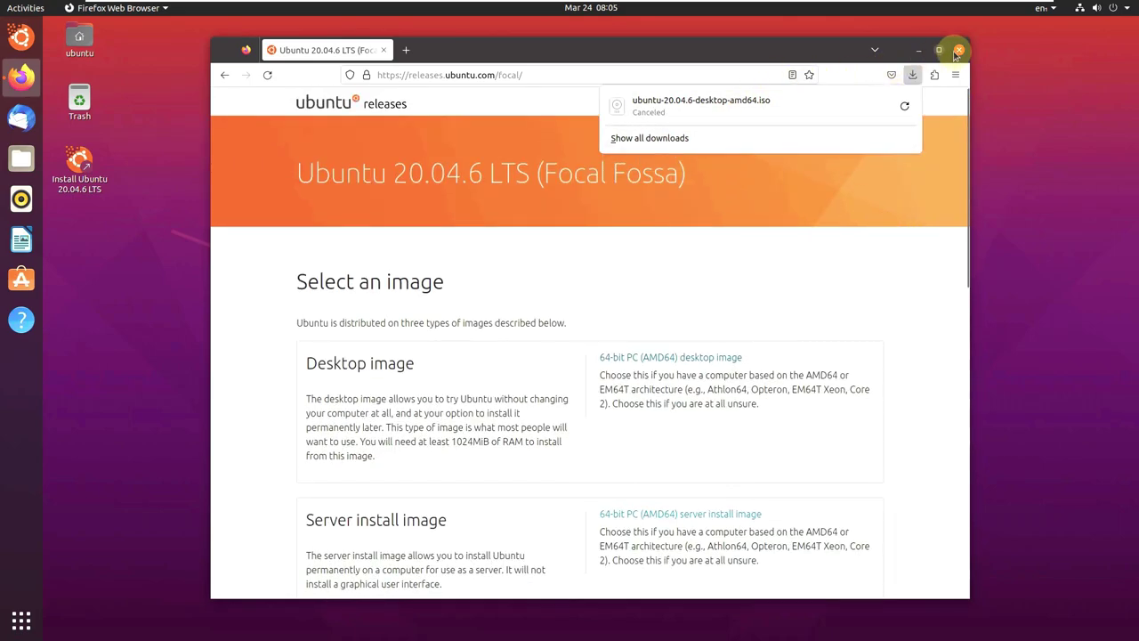
# Close Firefox and launch the 'Install Ubuntu 20.04.6 LTS' shortcut via Open
pyautogui.click(958, 49)
pyautogui.rightClick(113, 169)
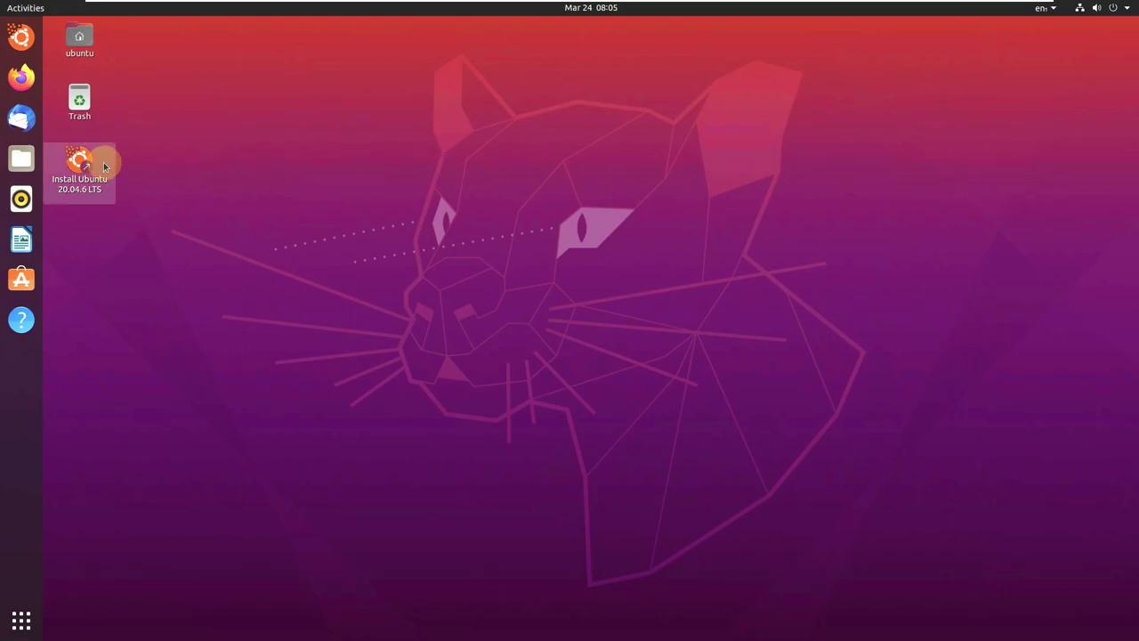
pyautogui.click(343, 146)
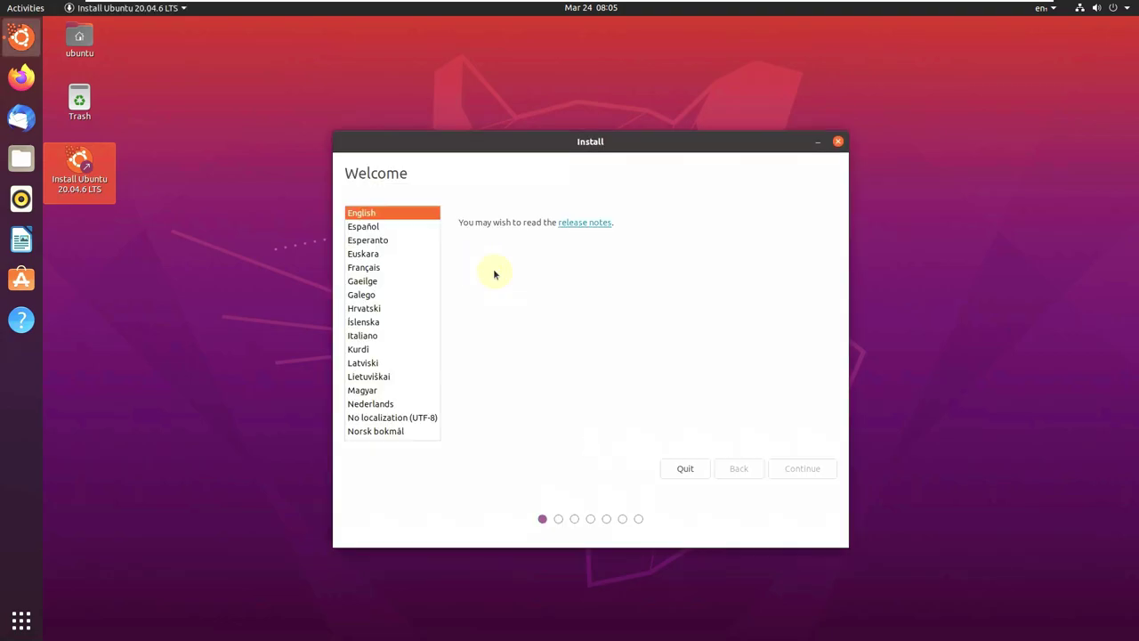
# Keep English on the Welcome page and accept the English (US) keyboard layout
pyautogui.moveTo(437, 249); pyautogui.dragTo(436, 211)
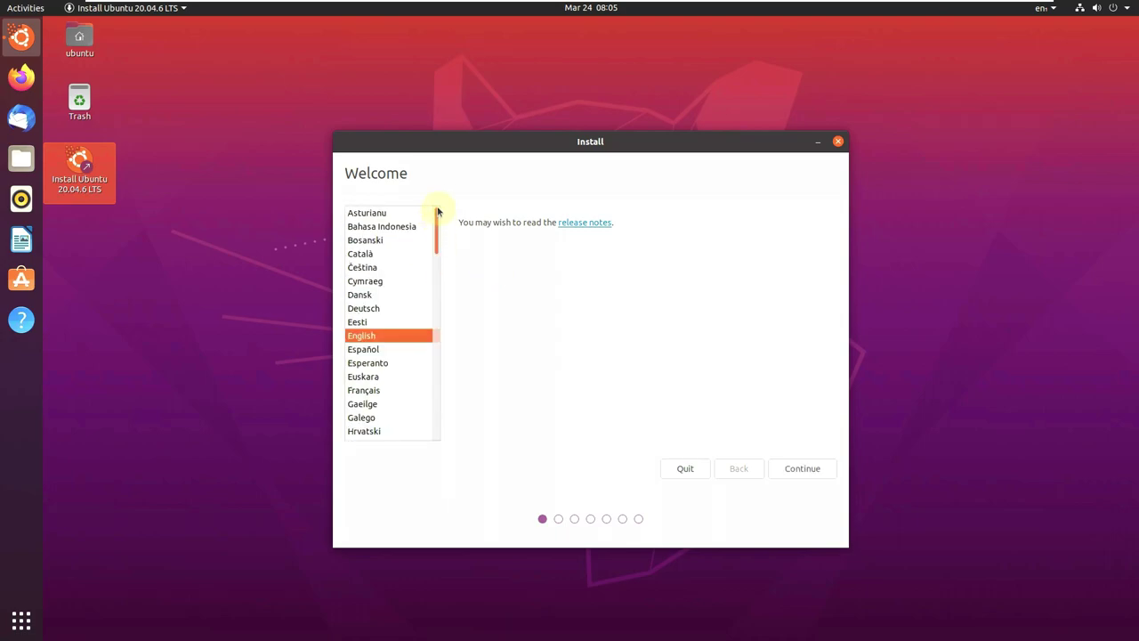
pyautogui.click(776, 465)
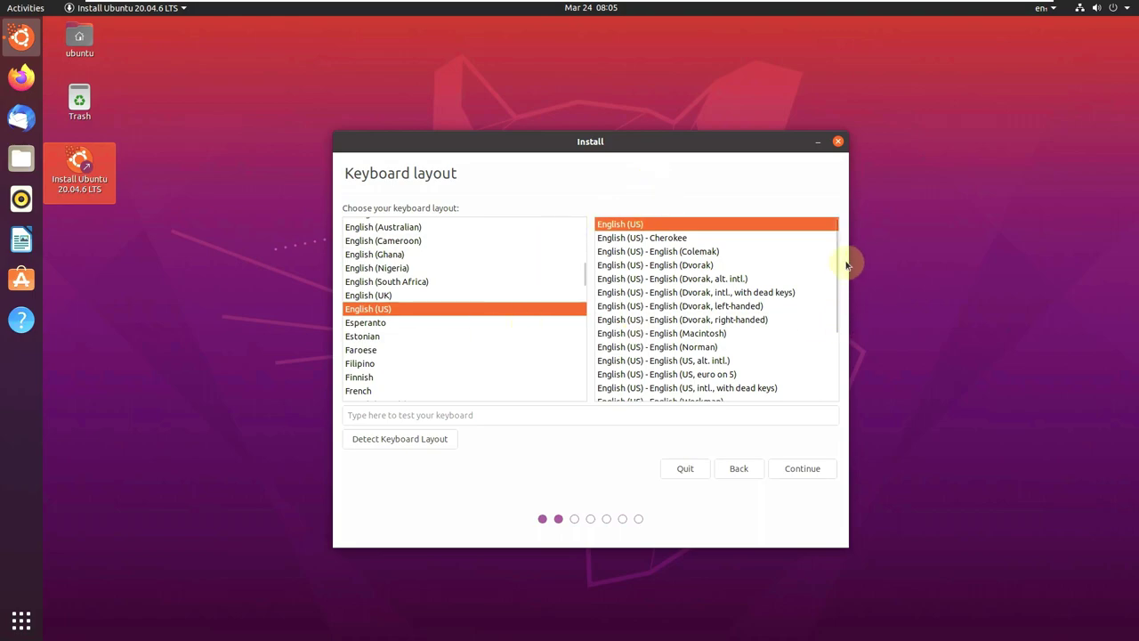
pyautogui.scroll(-1, 833, 338)
pyautogui.scroll(1, 832, 285)
pyautogui.moveTo(583, 286)
pyautogui.mouseDown()
pyautogui.moveTo(585, 378)
pyautogui.moveTo(583, 262)
pyautogui.moveTo(585, 302)
pyautogui.moveTo(584, 271)
pyautogui.mouseUp()
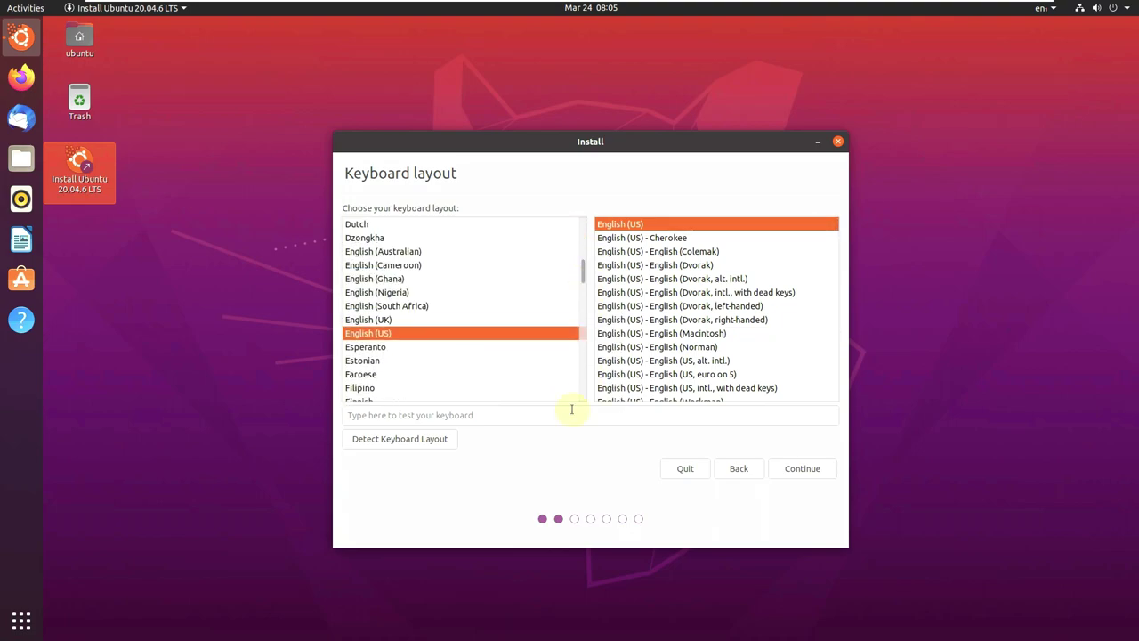
pyautogui.click(806, 470)
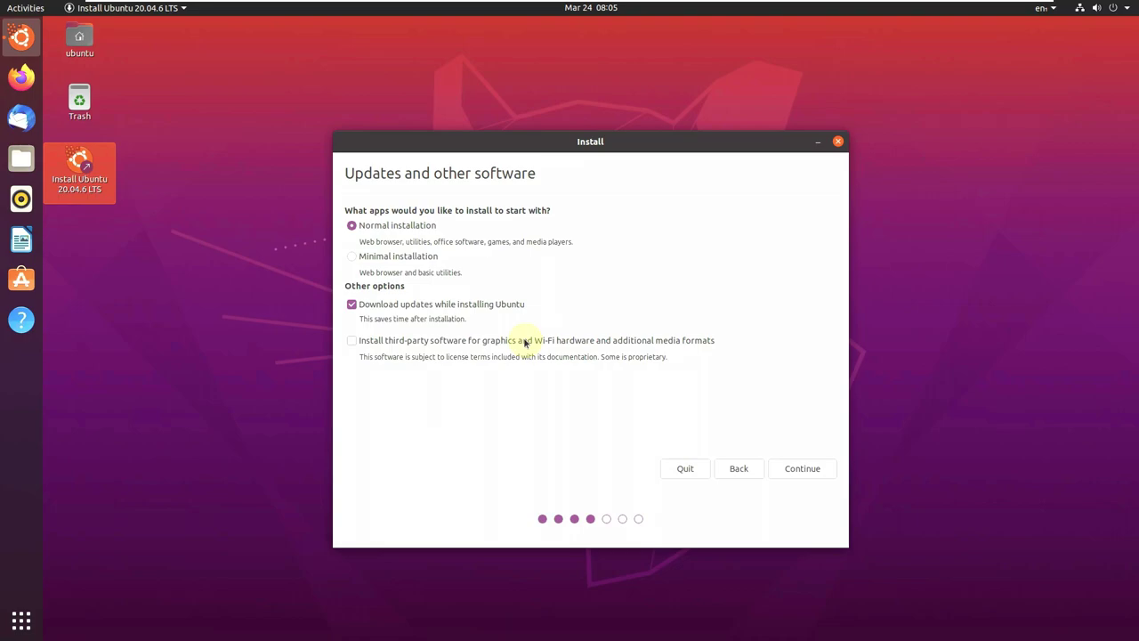
# Tick 'Install third-party software for graphics and Wi-Fi hardware and additional media formats'
pyautogui.click(525, 343)
# Continue to Installation type, then open and cancel Advanced Features
pyautogui.click(796, 475)
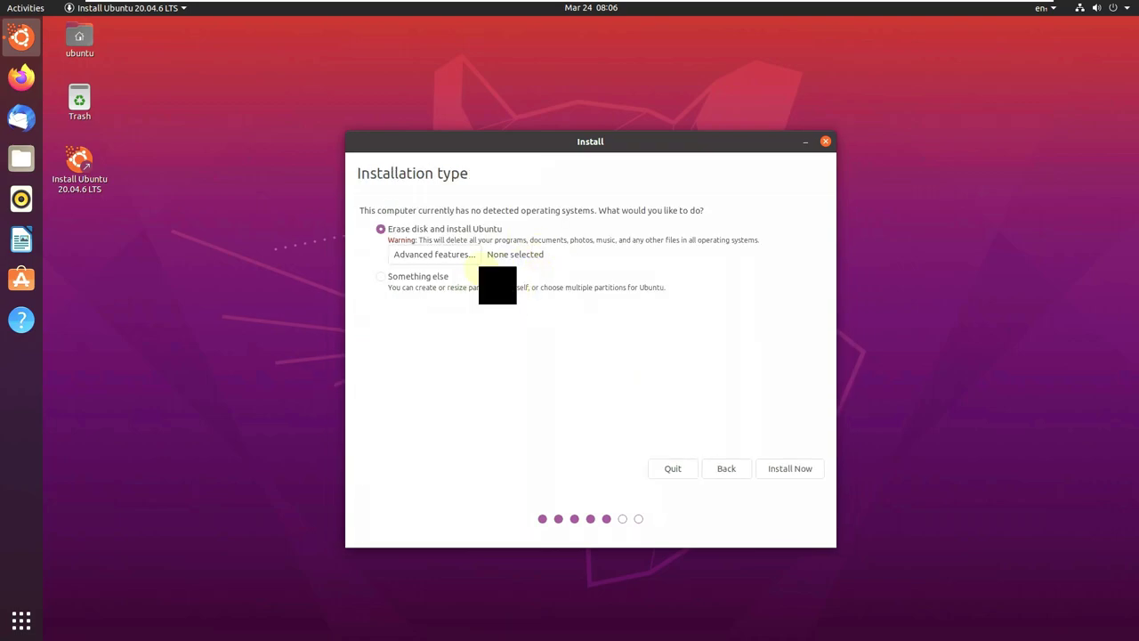
pyautogui.click(464, 257)
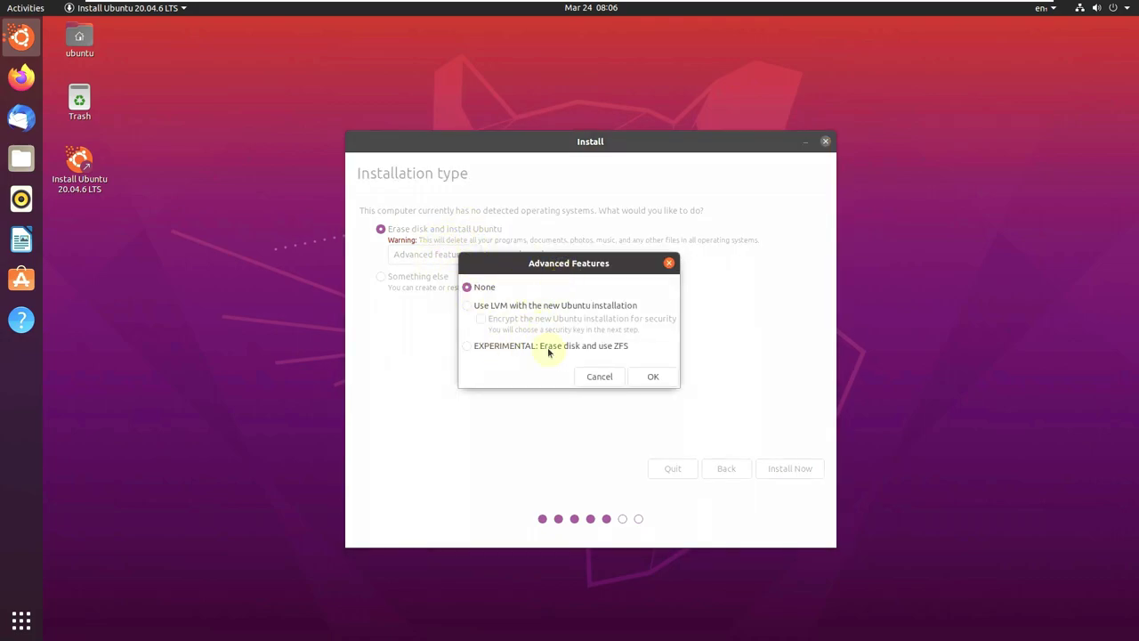
pyautogui.click(599, 378)
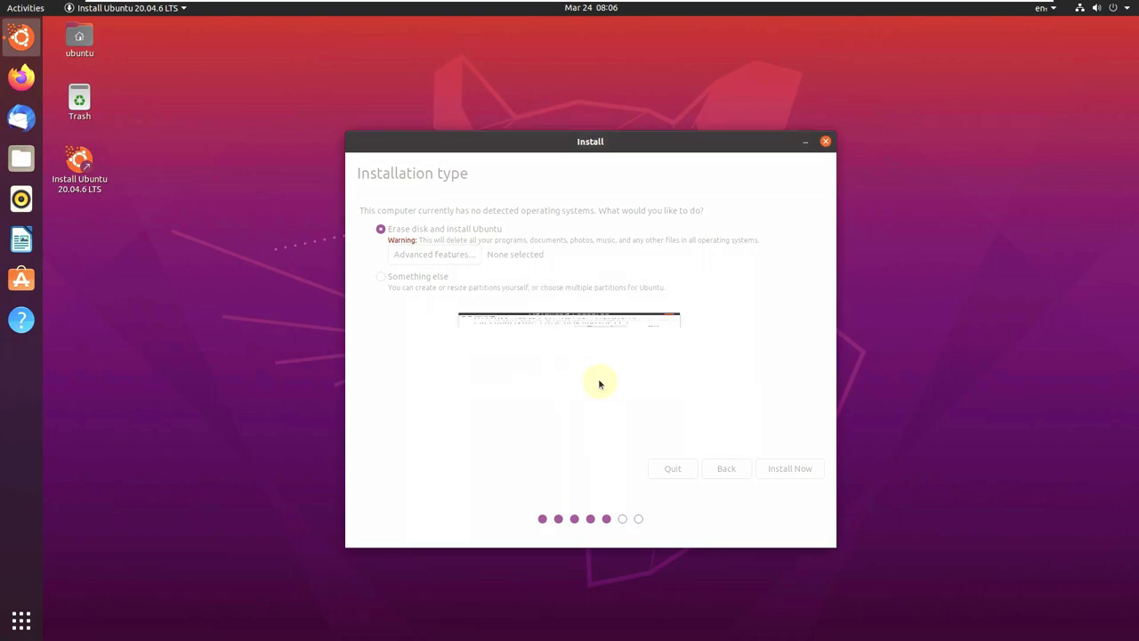
# Toggle Something else, return to Erase disk, and close the installer
pyautogui.click(427, 278)
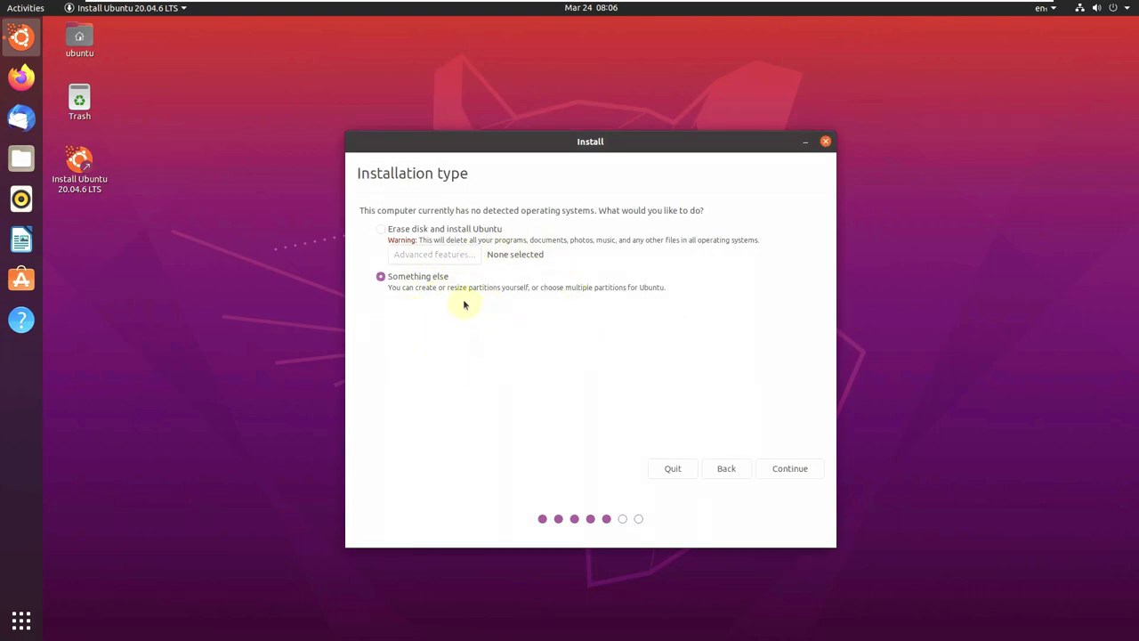
pyautogui.click(433, 229)
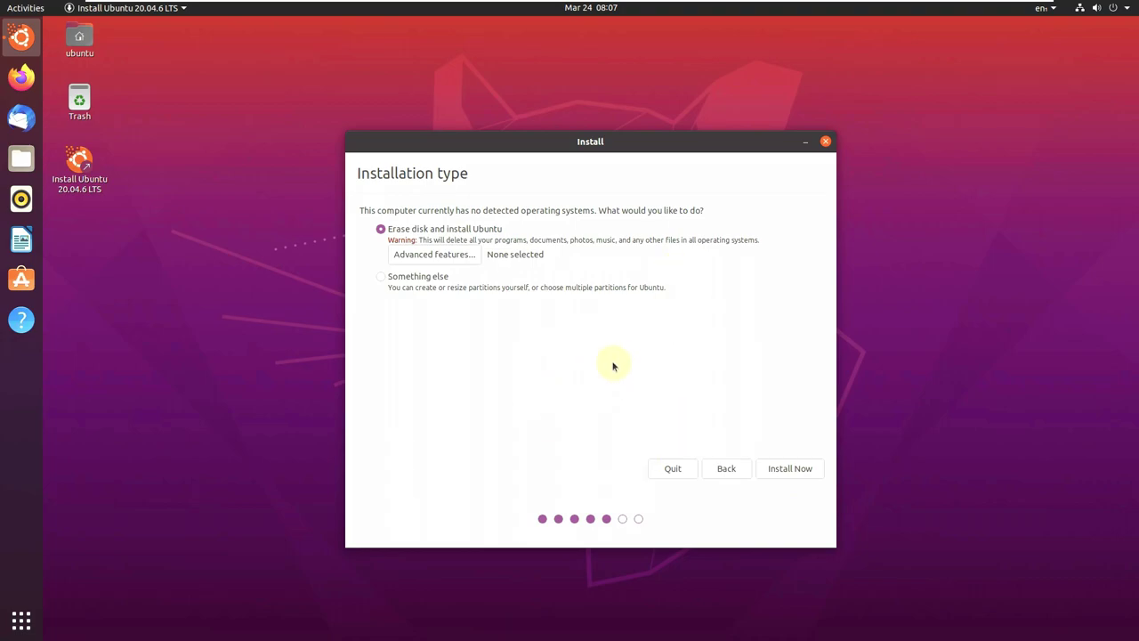
pyautogui.click(826, 141)
# Confirm quitting the installer and bring up the application grid
pyautogui.click(681, 364)
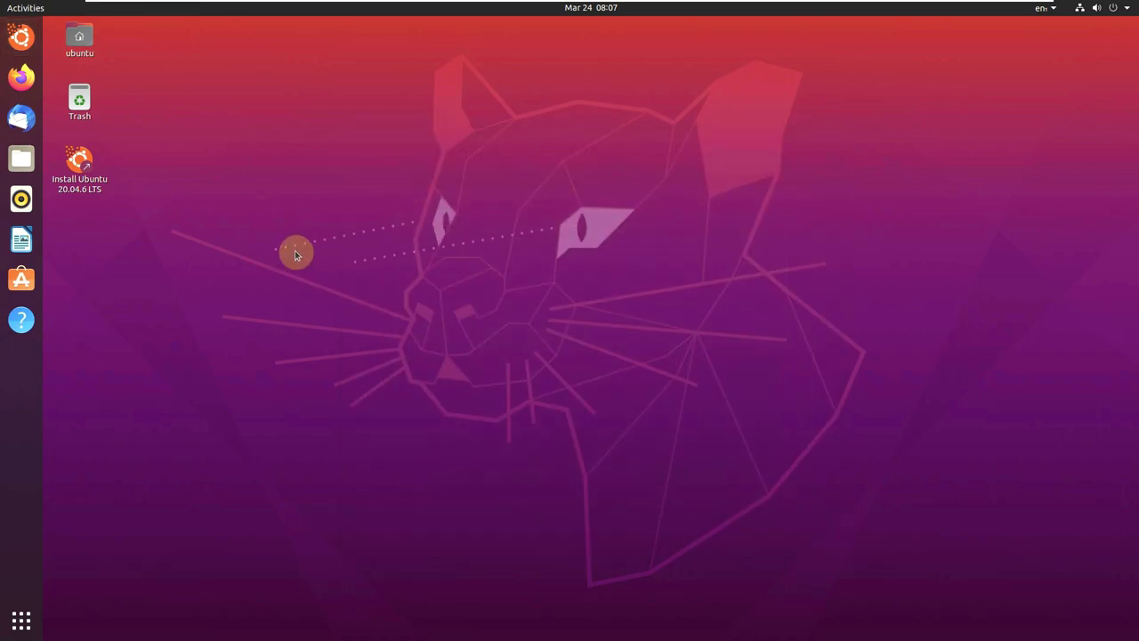
pyautogui.click(23, 9)
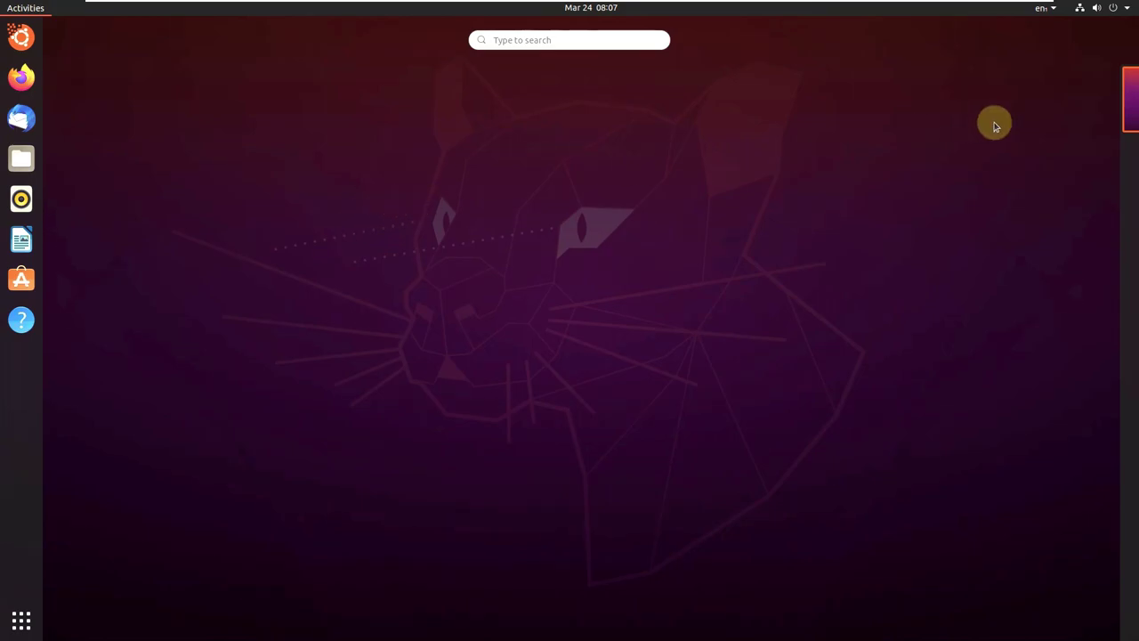
pyautogui.click(33, 611)
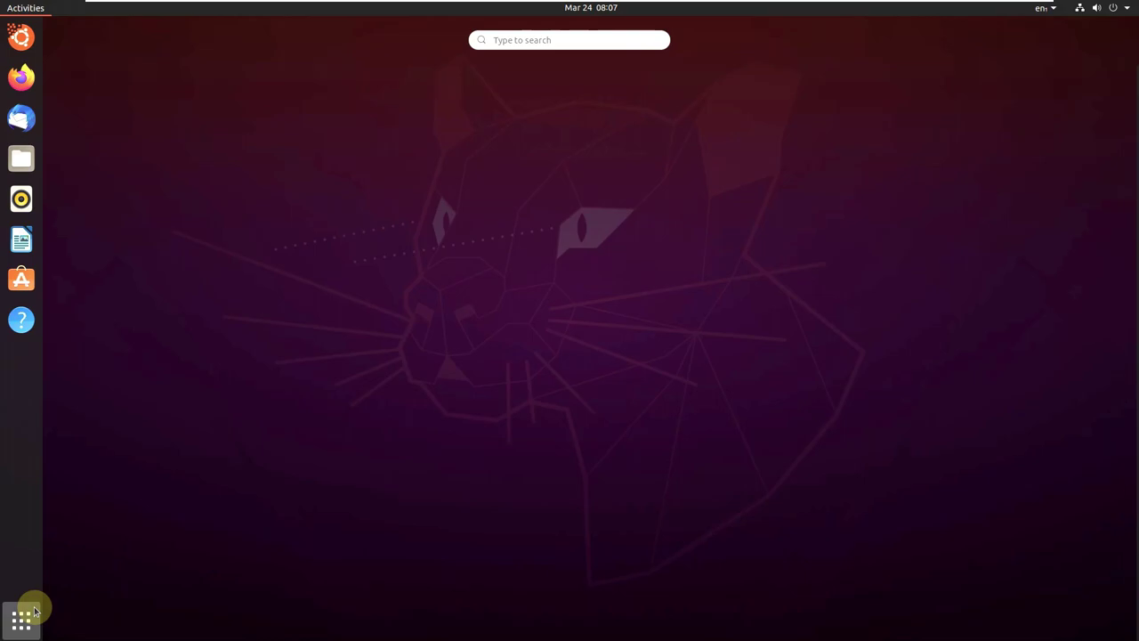
pyautogui.click(622, 401)
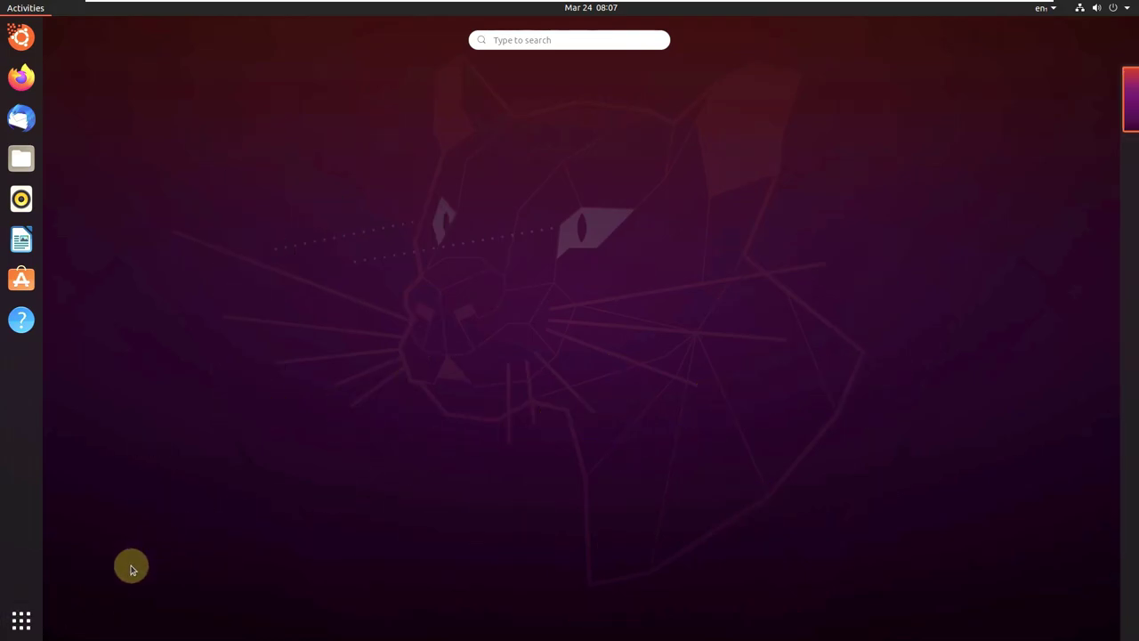
pyautogui.click(34, 614)
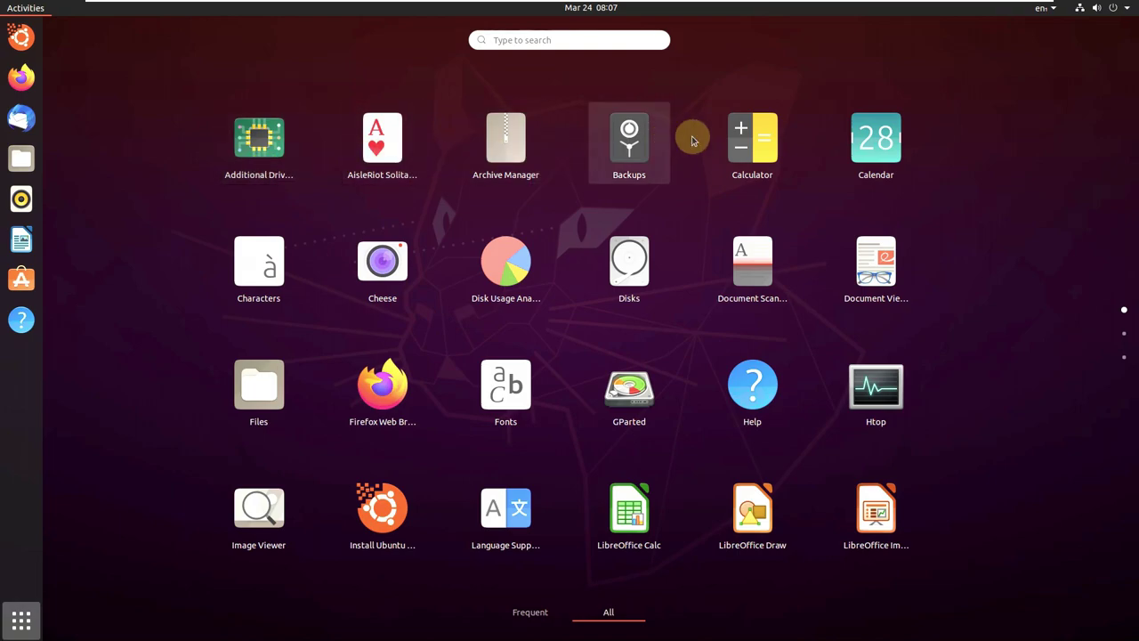
# Launch Calculator, Calendar and Cheese from the app grid, reopening the grid afterwards
pyautogui.click(739, 136)
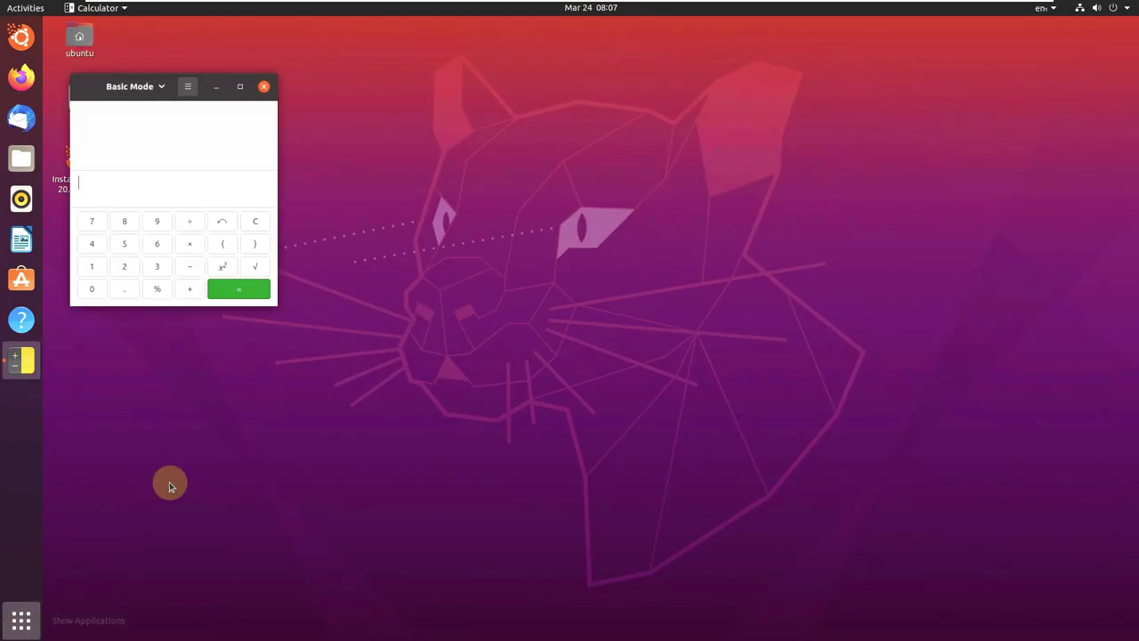
pyautogui.press('super+a')
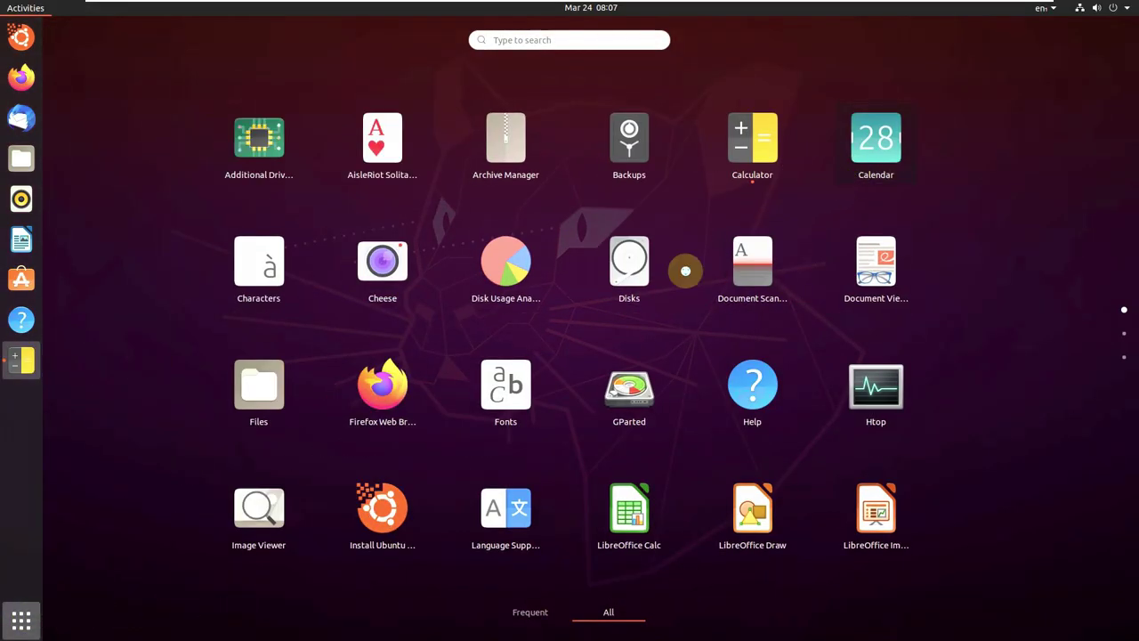
pyautogui.click(685, 270)
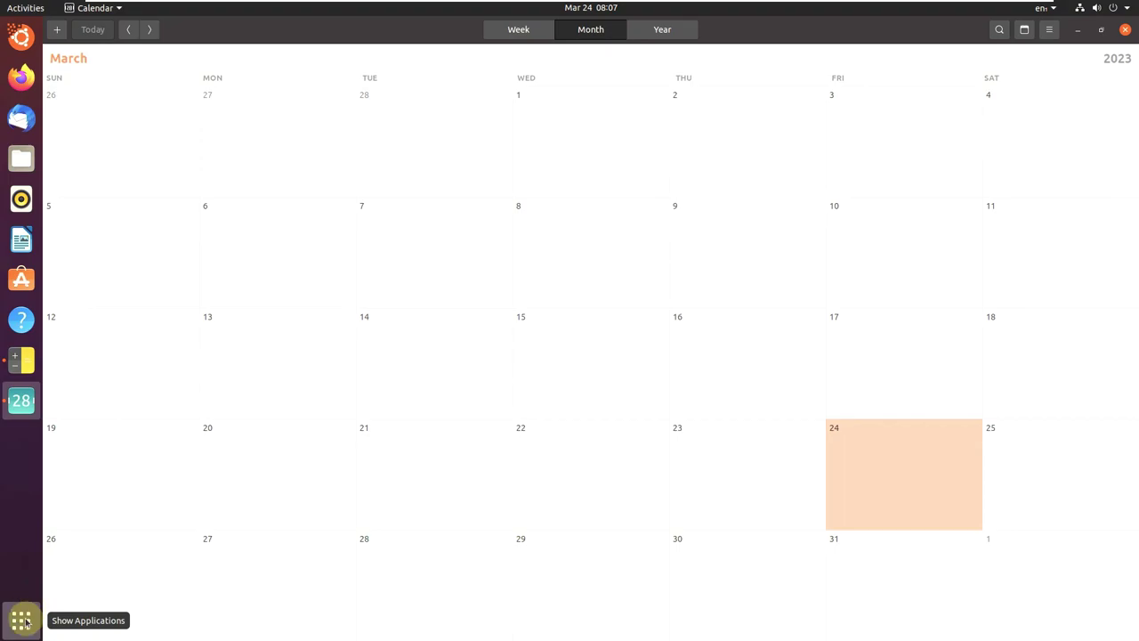
pyautogui.click(25, 621)
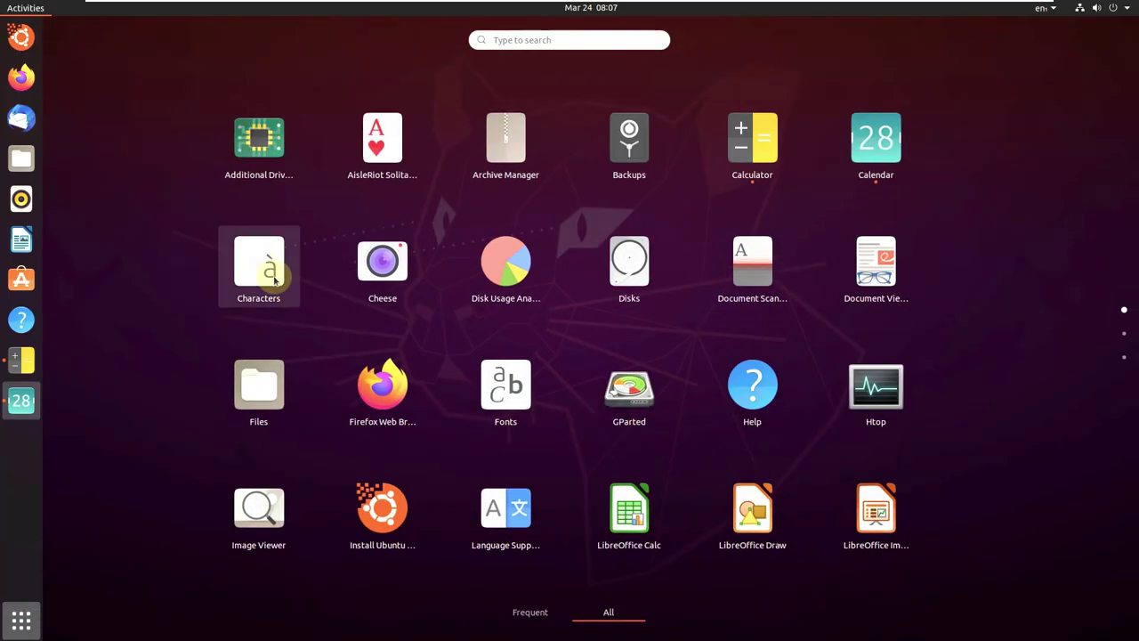
pyautogui.click(396, 274)
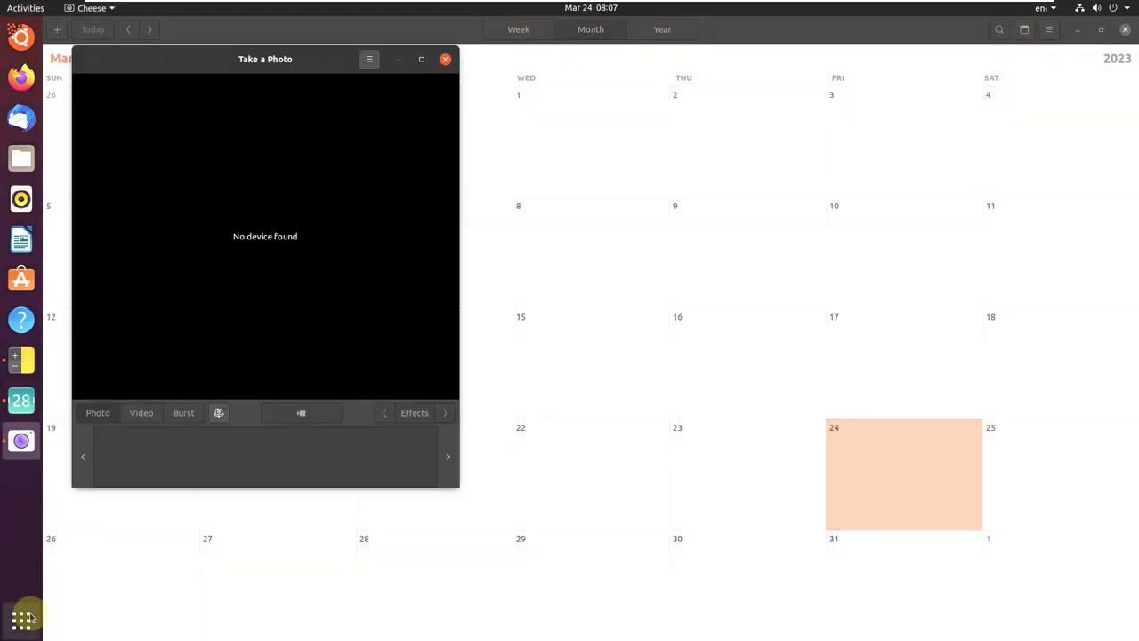
pyautogui.click(25, 618)
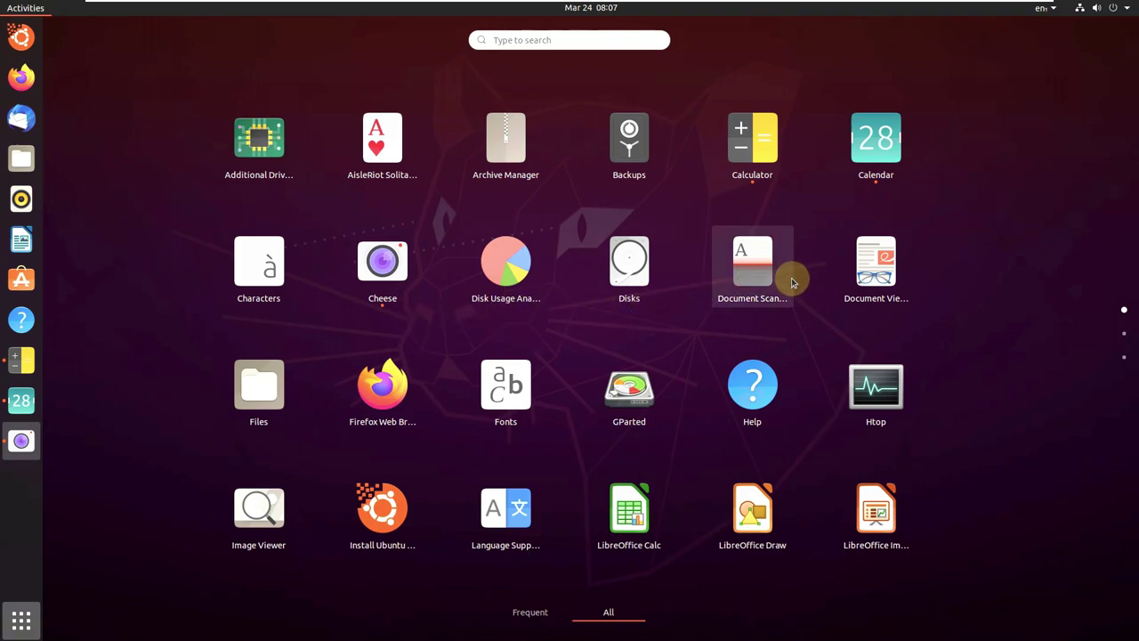
# Open Document Scanner, view its About box (version 3.36.3), then close it
pyautogui.click(752, 280)
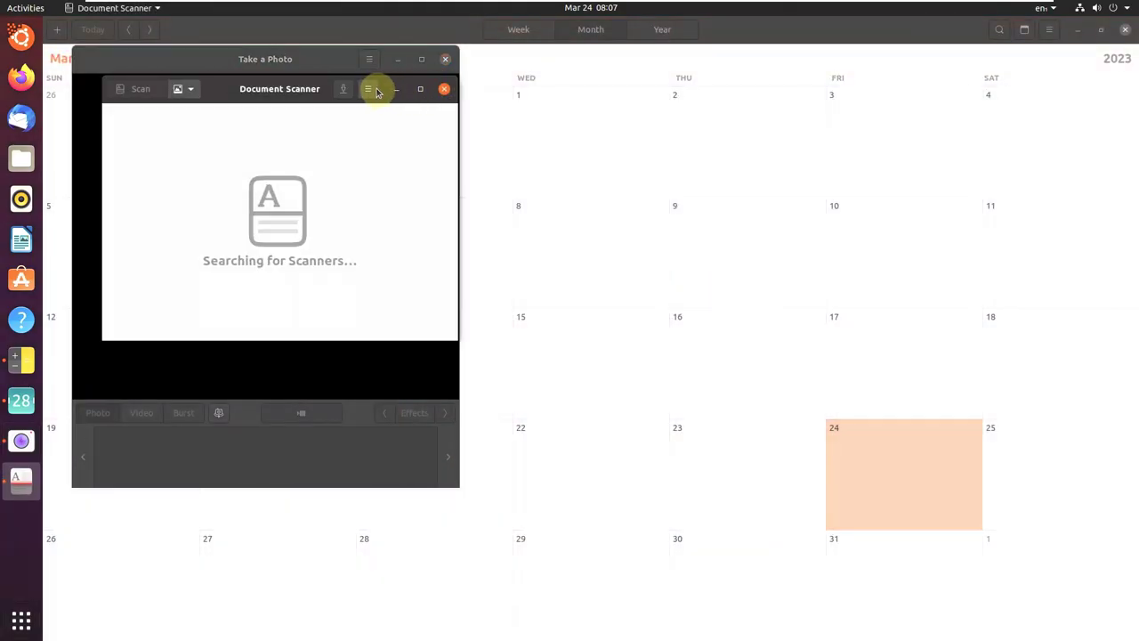
pyautogui.click(372, 90)
pyautogui.click(368, 222)
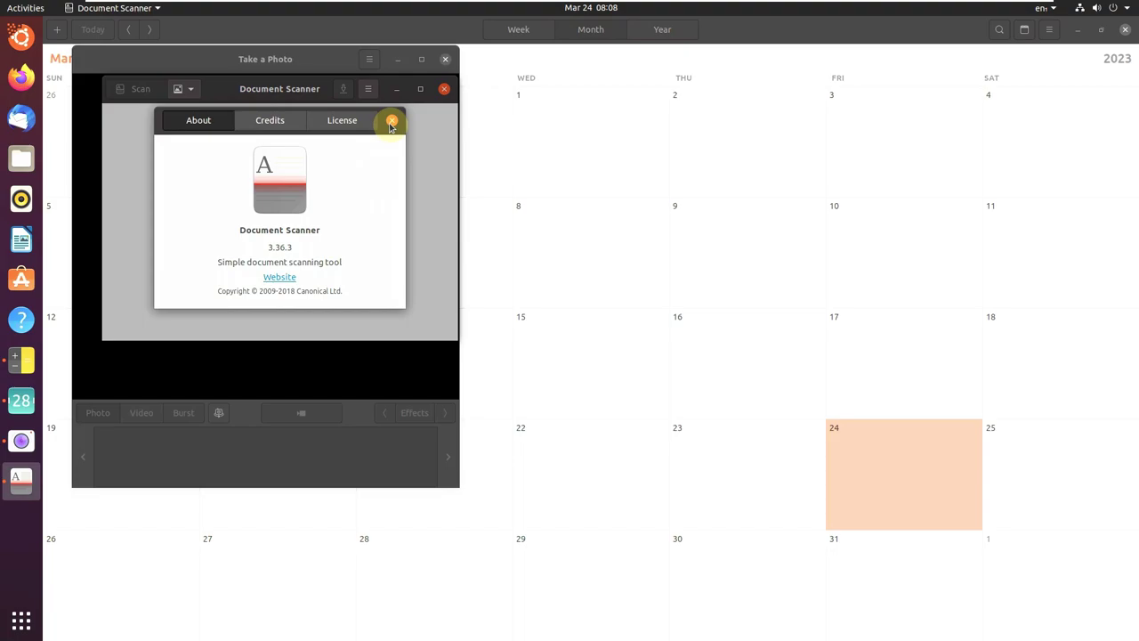
pyautogui.click(390, 122)
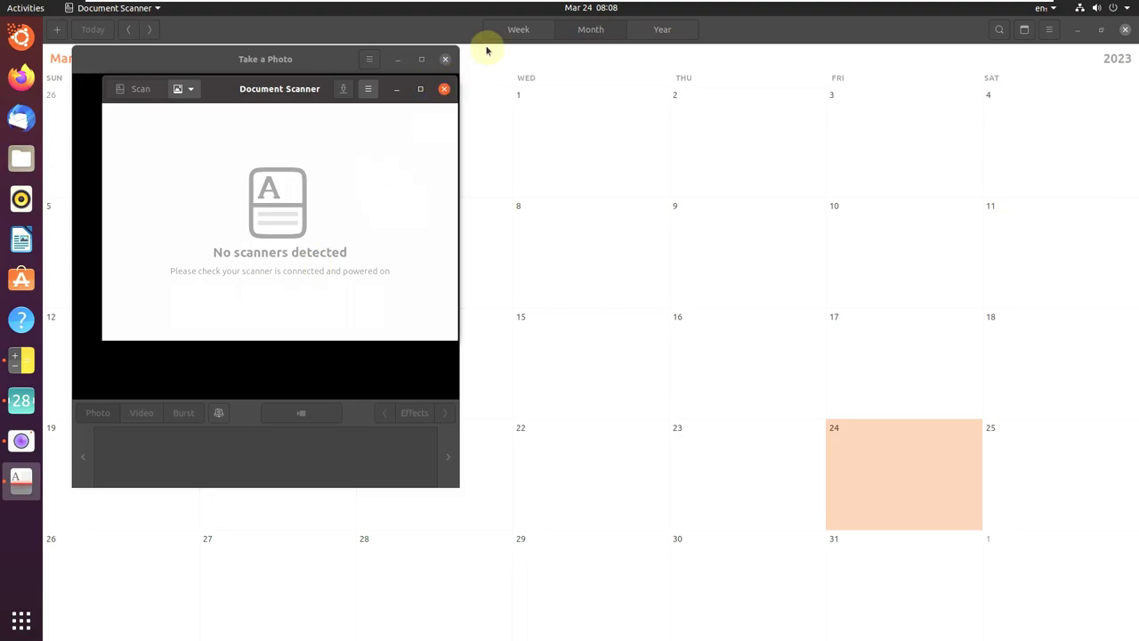
pyautogui.click(444, 88)
# View About Cheese (version 3.34.0) and close the dialog
pyautogui.click(369, 59)
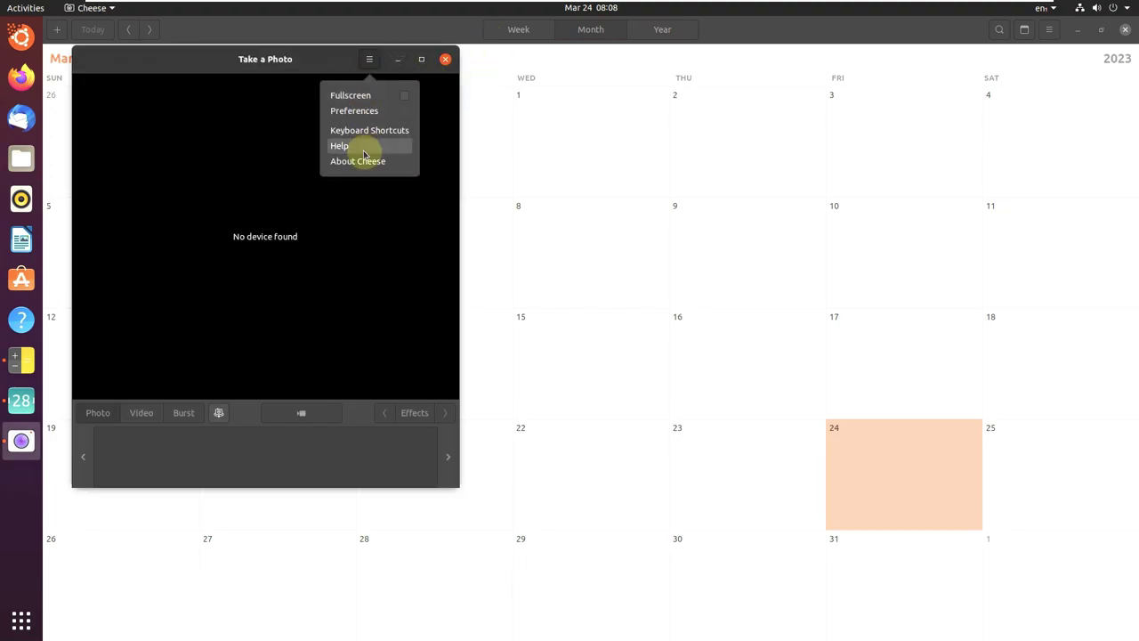
pyautogui.click(363, 161)
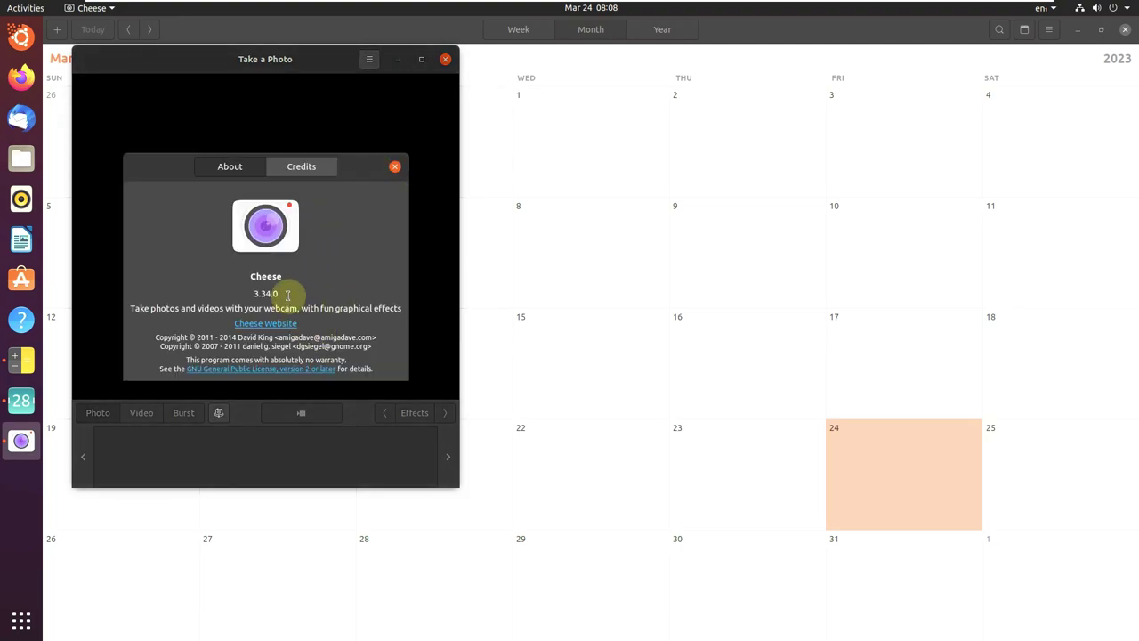
pyautogui.click(395, 167)
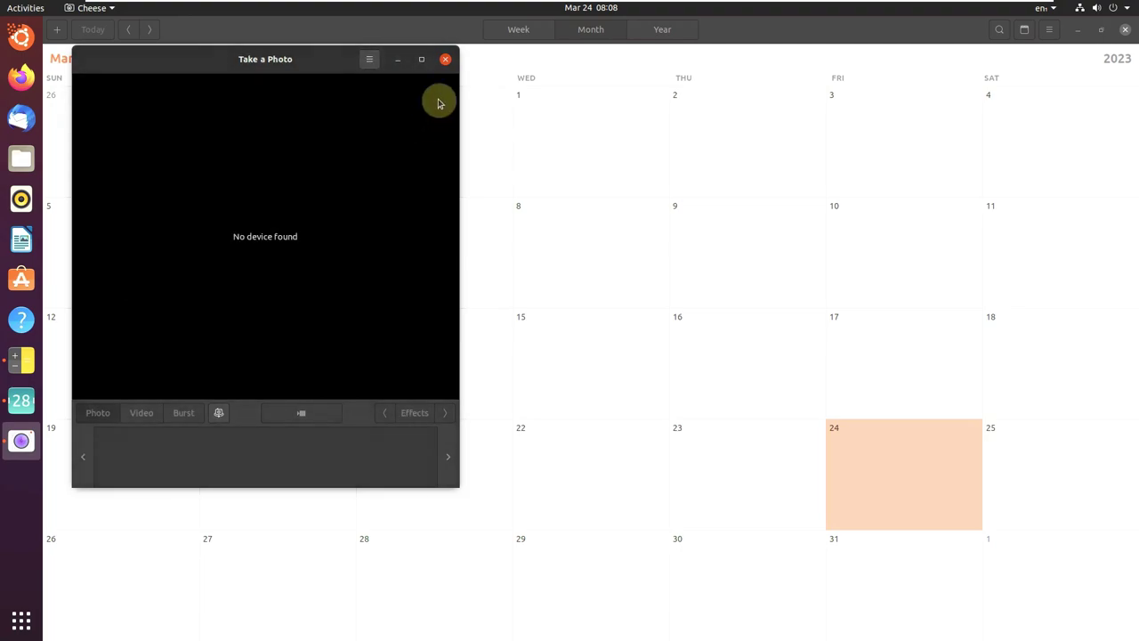
# Close Cheese, view Calendar's About box, then close Calendar
pyautogui.click(445, 59)
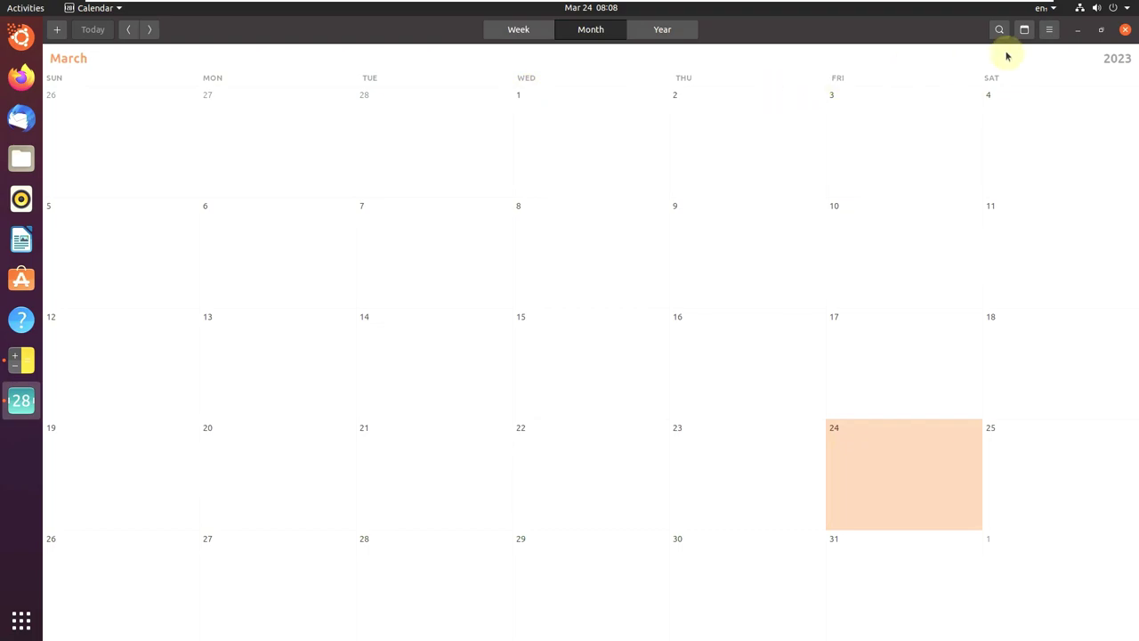
pyautogui.click(1052, 34)
pyautogui.click(1013, 117)
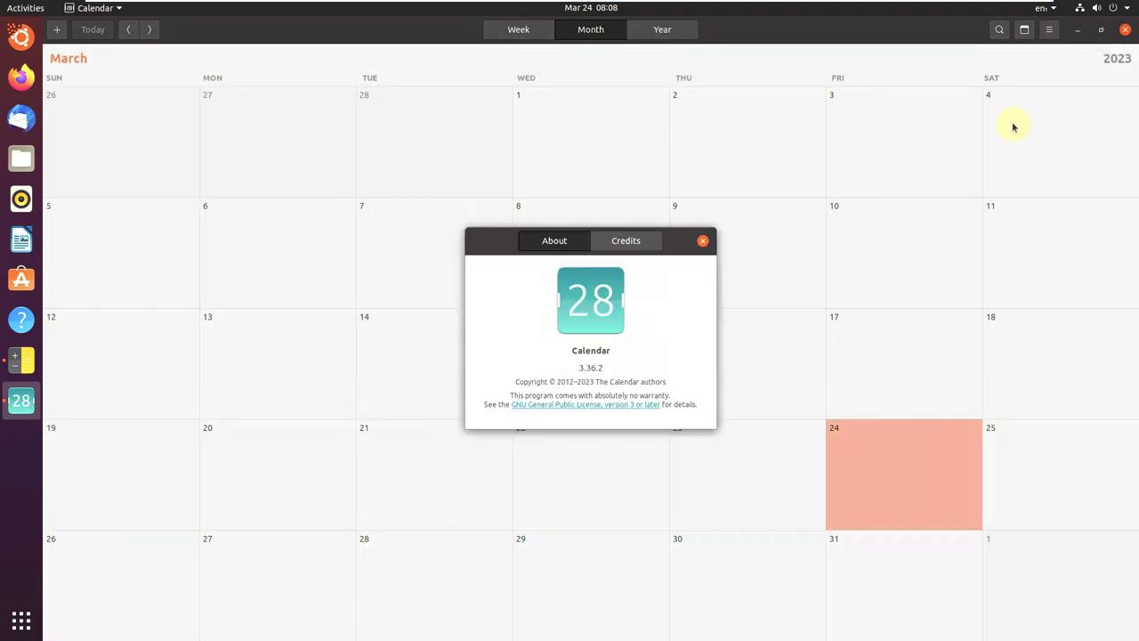
pyautogui.click(703, 242)
pyautogui.click(1125, 29)
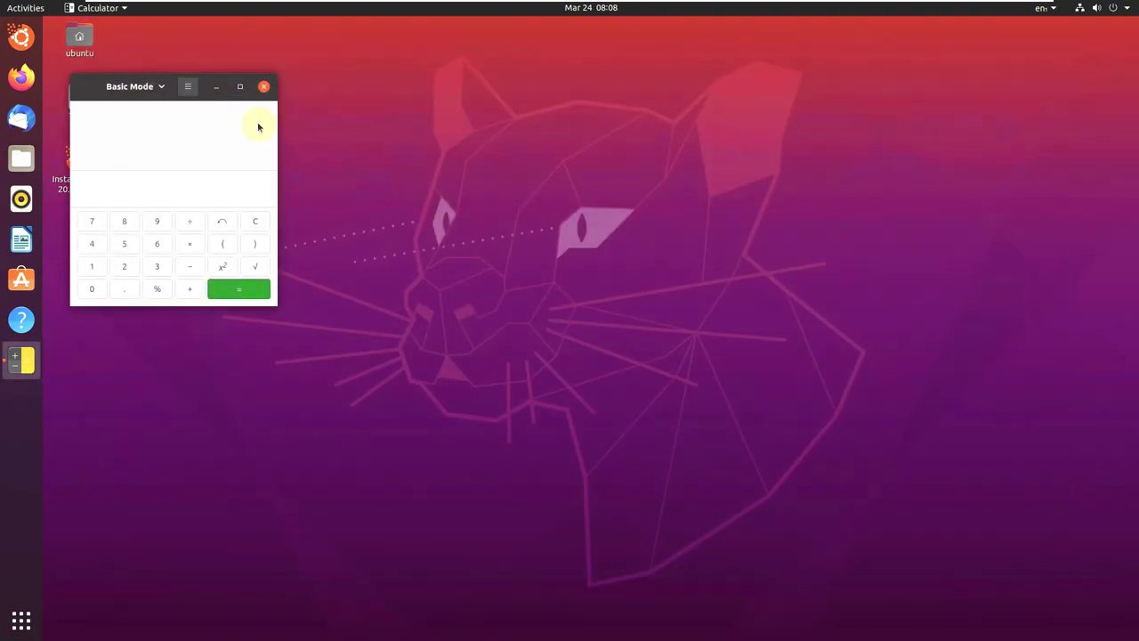
# View Calculator's About box, then close Calculator
pyautogui.click(197, 87)
pyautogui.click(191, 188)
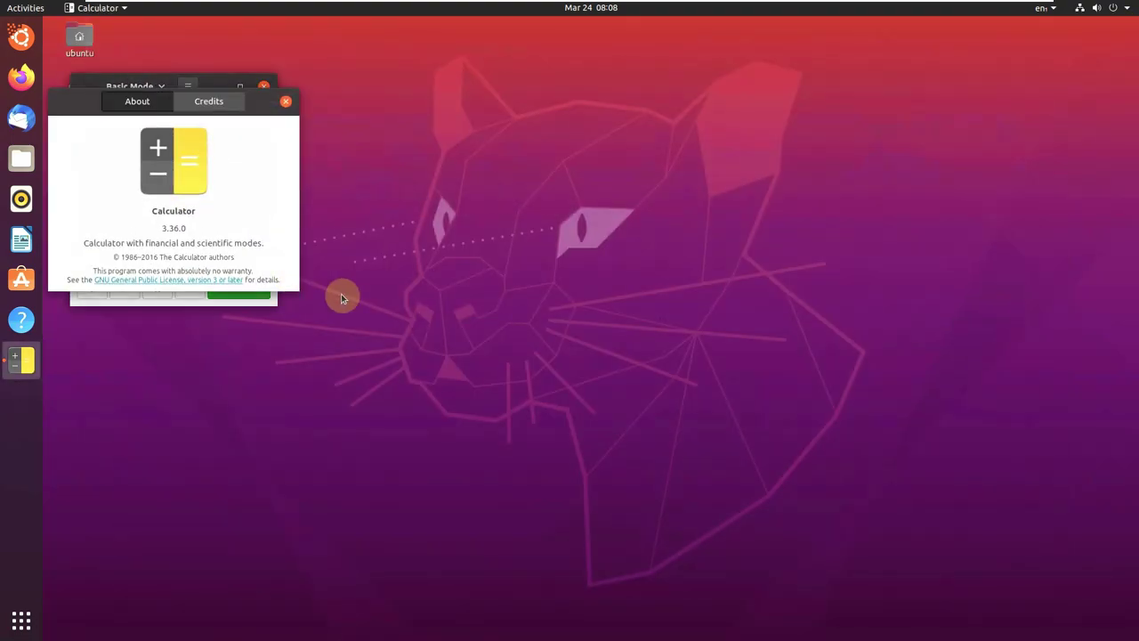
pyautogui.click(283, 103)
pyautogui.click(264, 86)
# Launch Disk Usage Analyzer, view its About box (Baobab 3.34.0), then close it
pyautogui.click(33, 608)
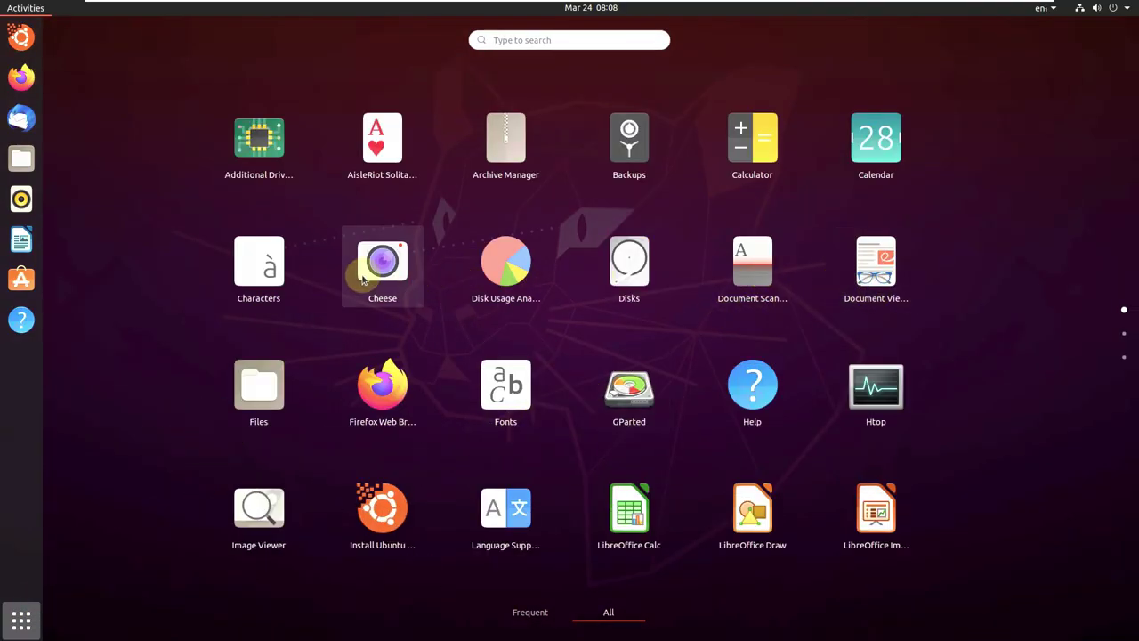
pyautogui.click(490, 287)
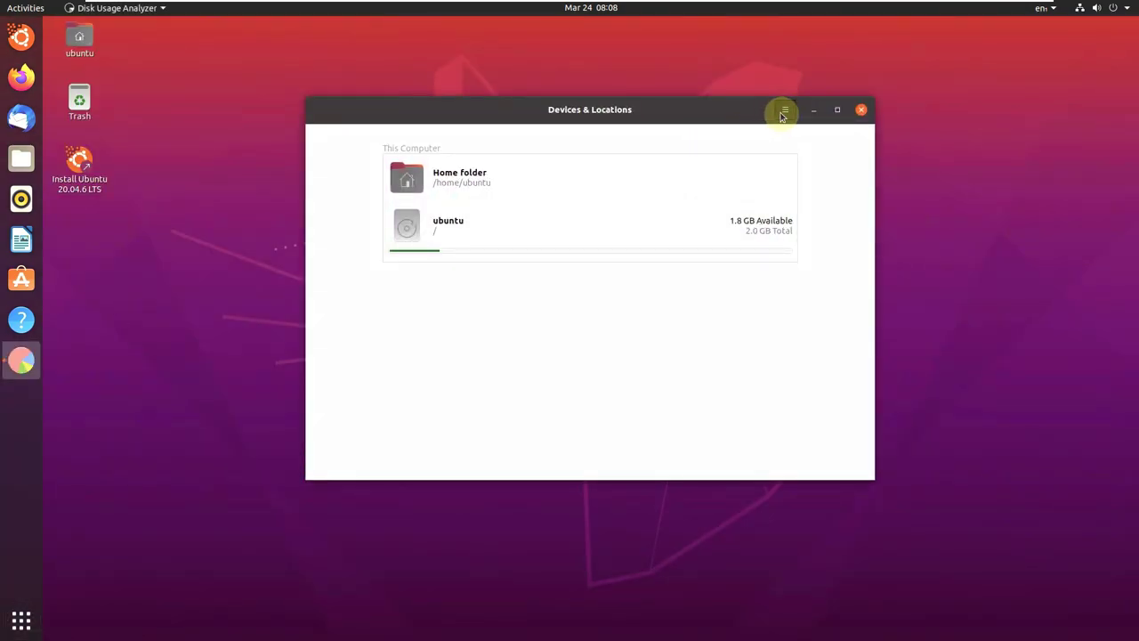
pyautogui.click(783, 112)
pyautogui.click(781, 201)
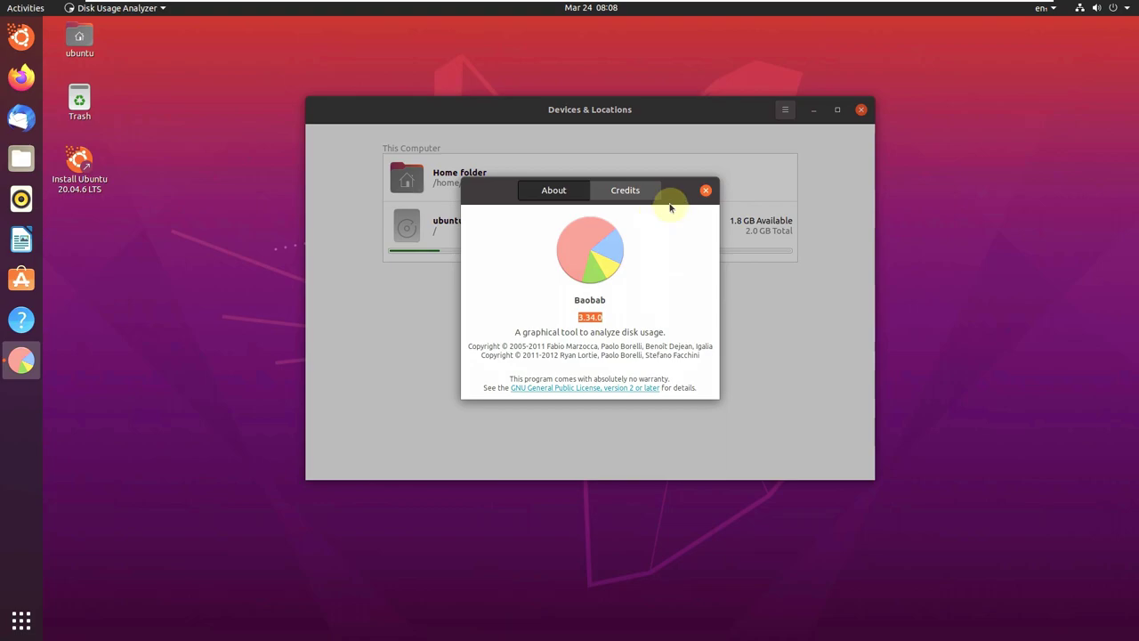
pyautogui.click(706, 190)
pyautogui.click(861, 109)
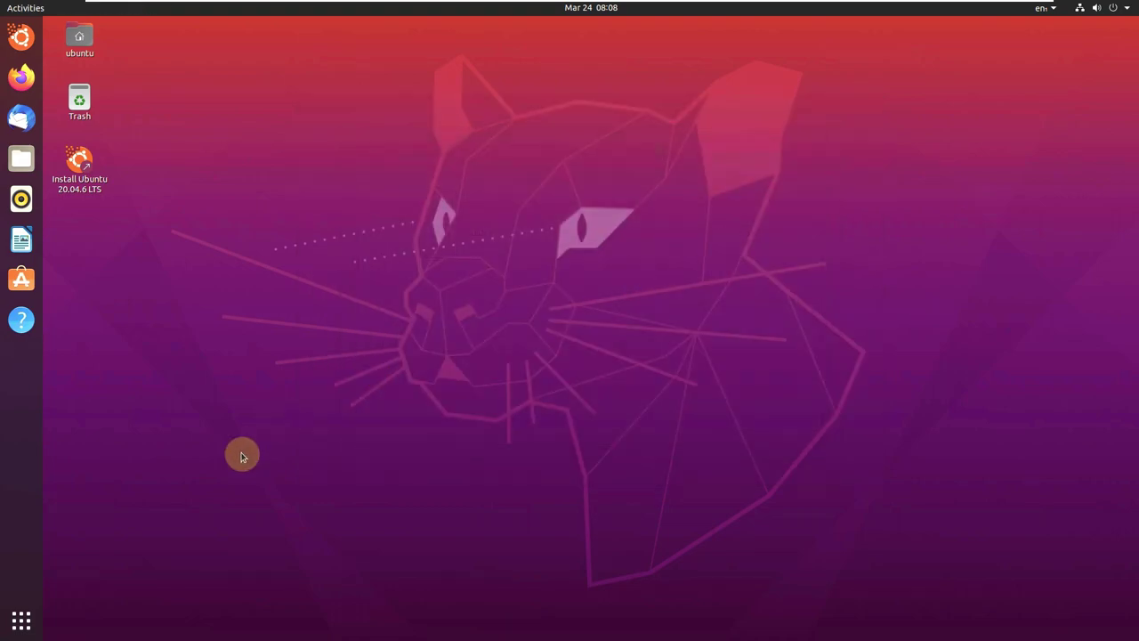
# Launch Files and GParted from the application grid
pyautogui.click(21, 620)
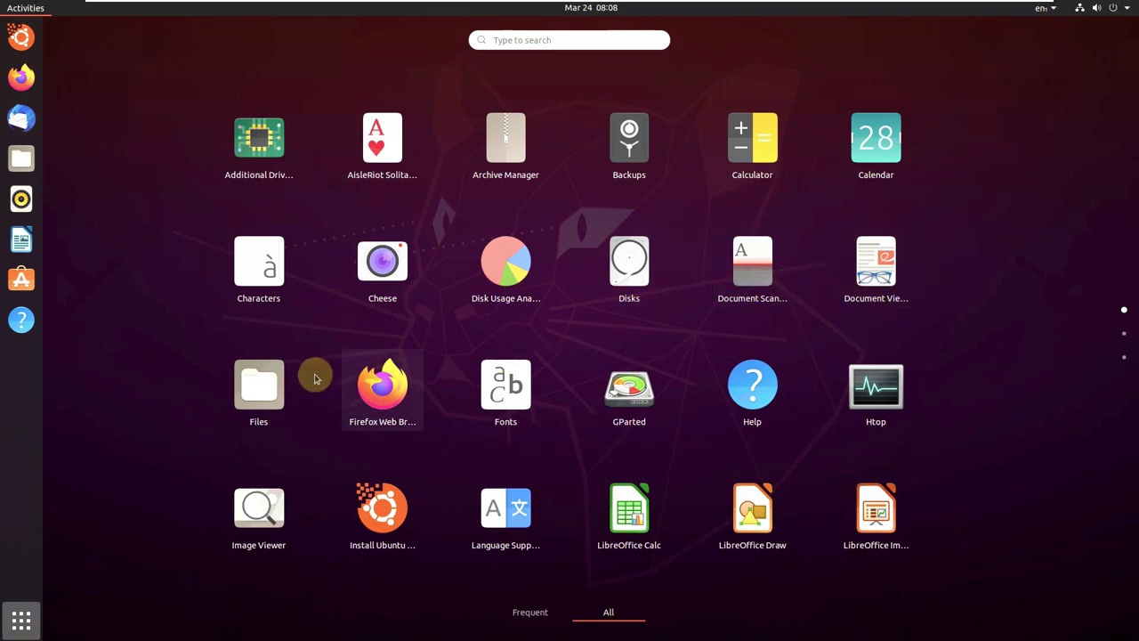
pyautogui.click(263, 378)
pyautogui.click(21, 616)
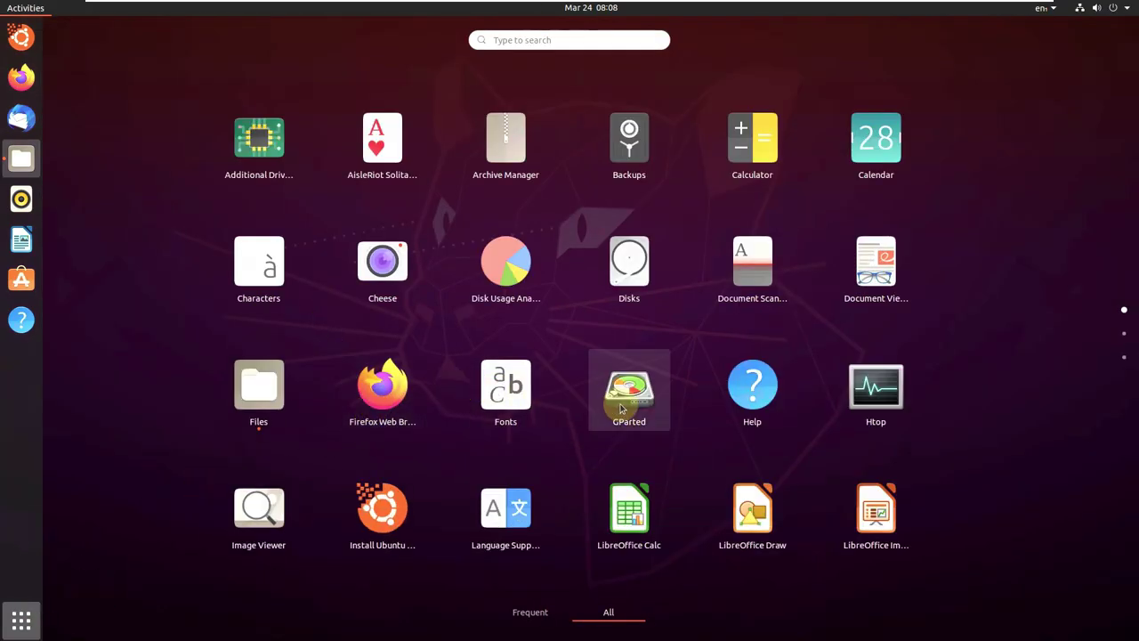
pyautogui.click(623, 399)
pyautogui.click(22, 616)
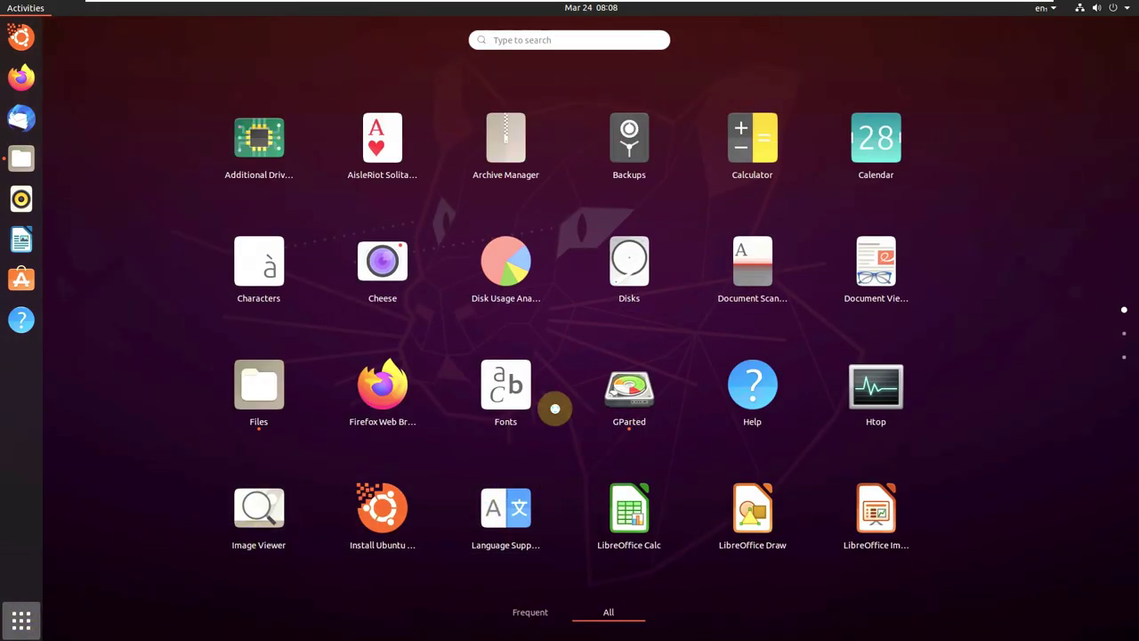
pyautogui.click(116, 592)
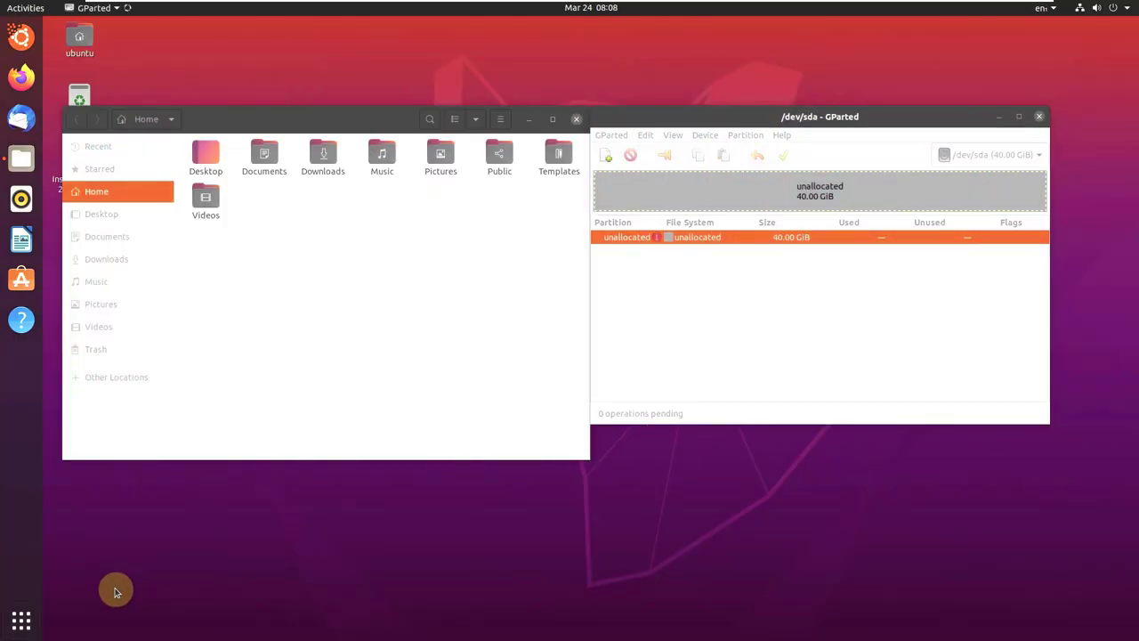
# Scroll through the app grid and launch LibreOffice Calc
pyautogui.click(21, 617)
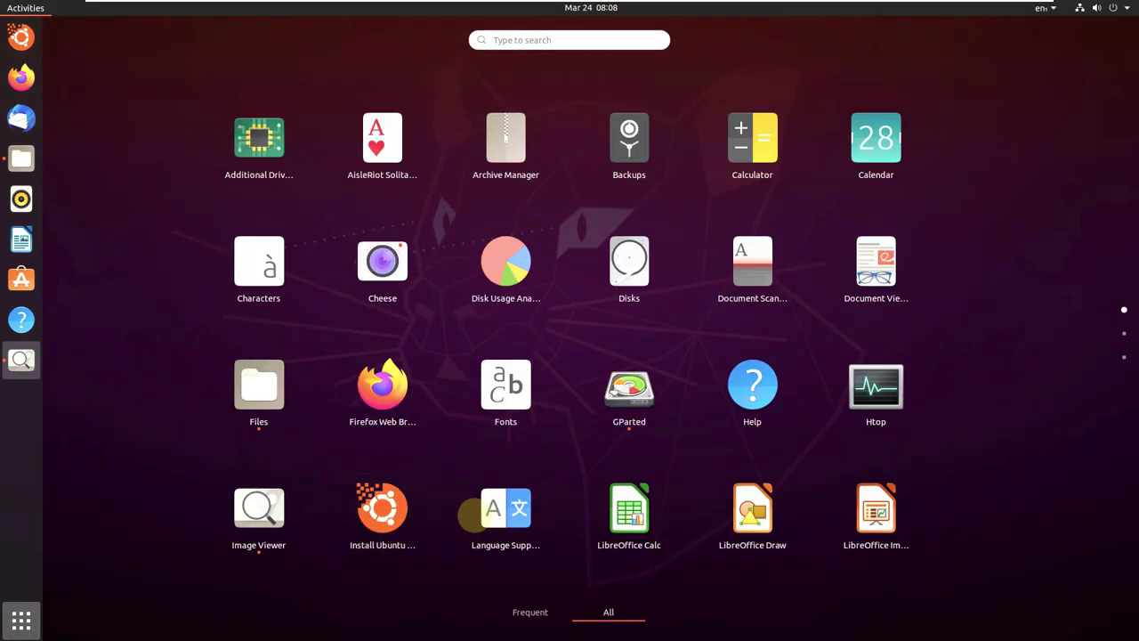
pyautogui.scroll(-2, 628, 503)
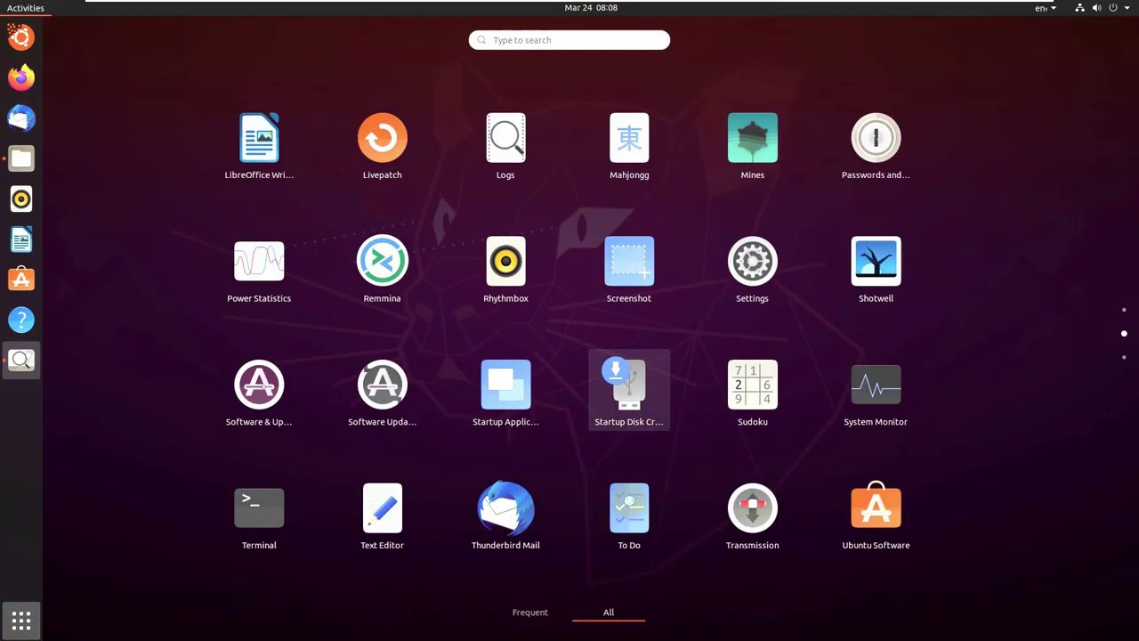
pyautogui.scroll(1, 628, 503)
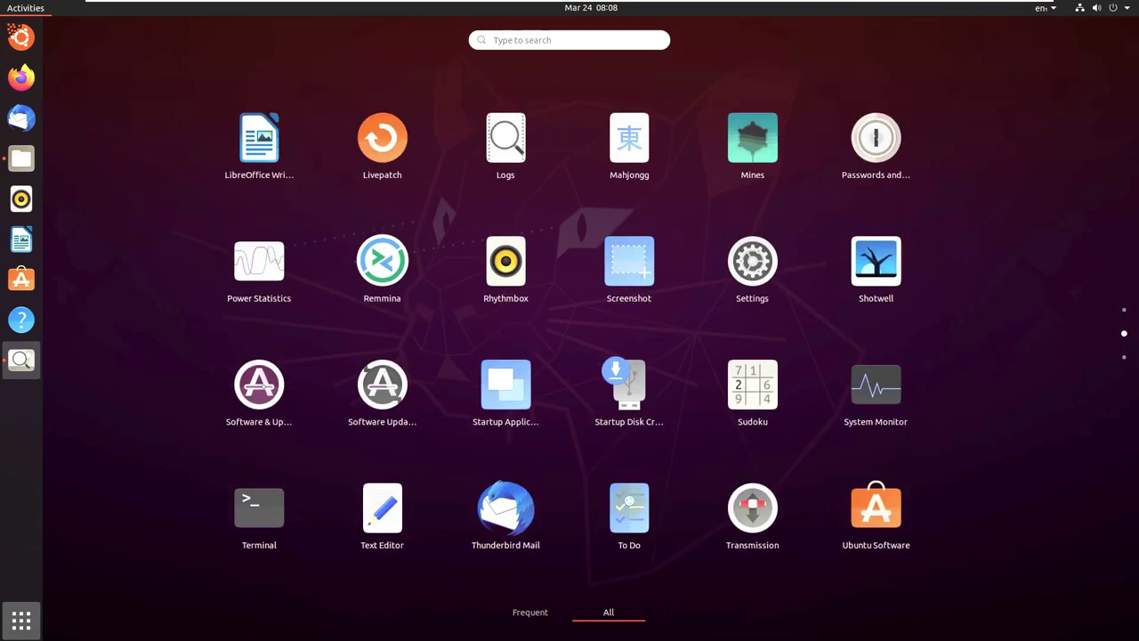
pyautogui.scroll(1, 628, 503)
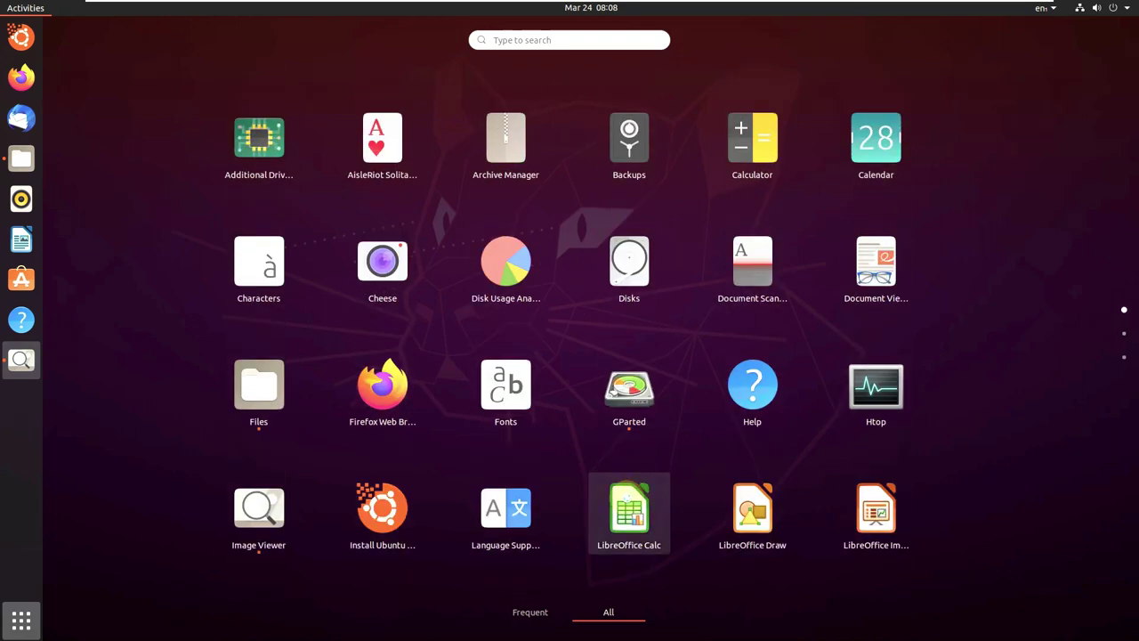
pyautogui.click(628, 507)
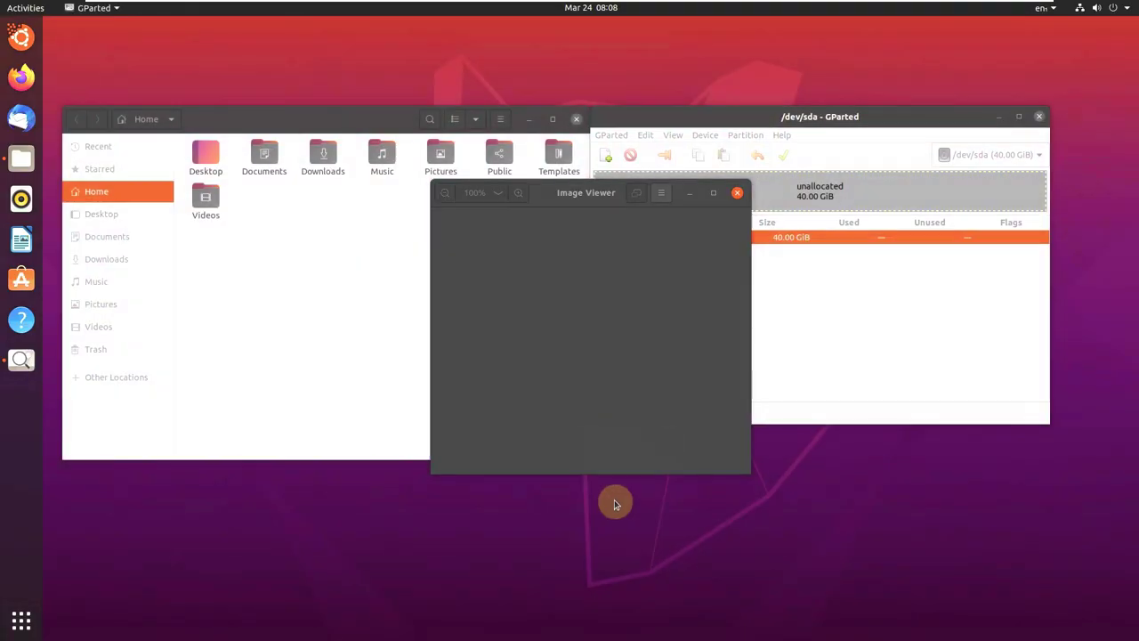
# Open and close Image Viewer's About dialog (version 3.36.3)
pyautogui.click(661, 192)
pyautogui.click(679, 437)
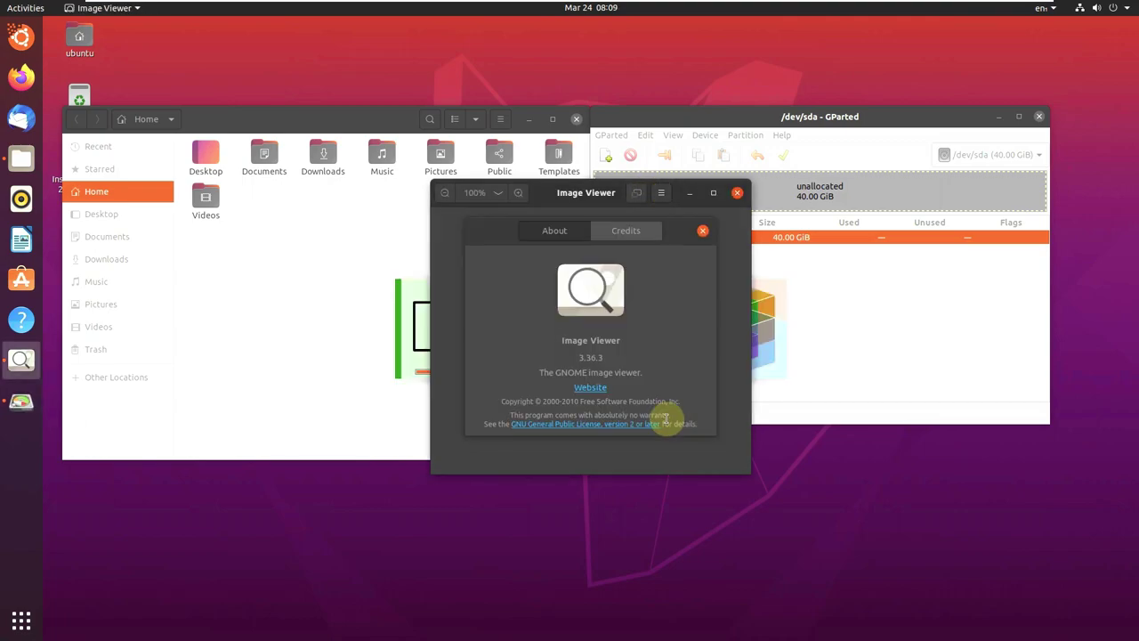
pyautogui.click(705, 227)
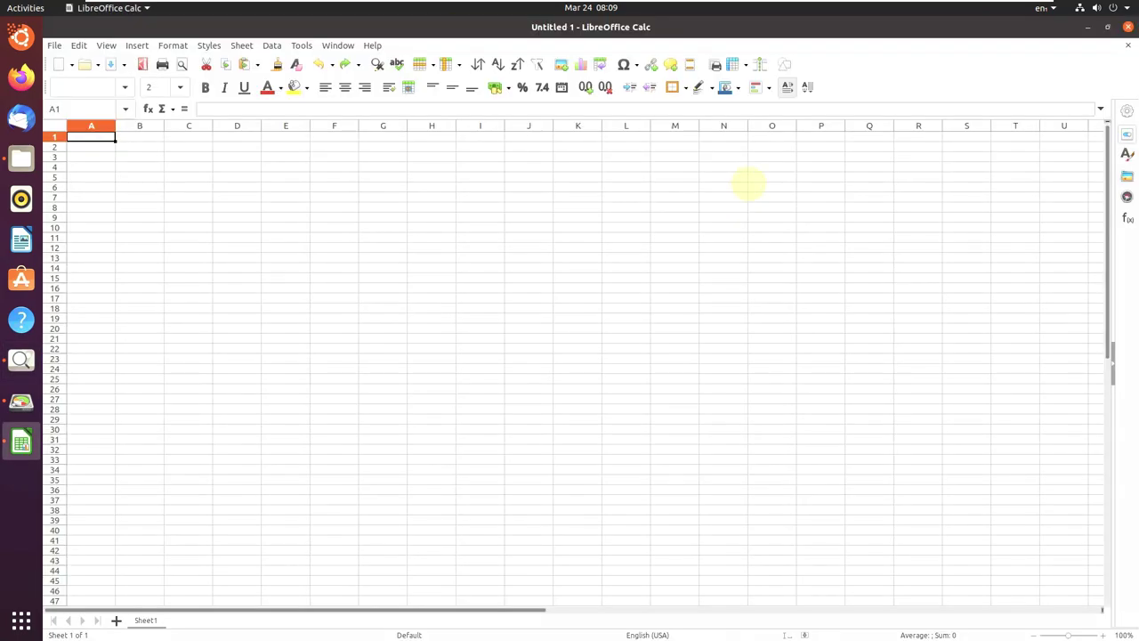
pyautogui.click(725, 183)
# Dismiss Tip of the Day, view Help > About LibreOffice, then close Calc
pyautogui.click(739, 268)
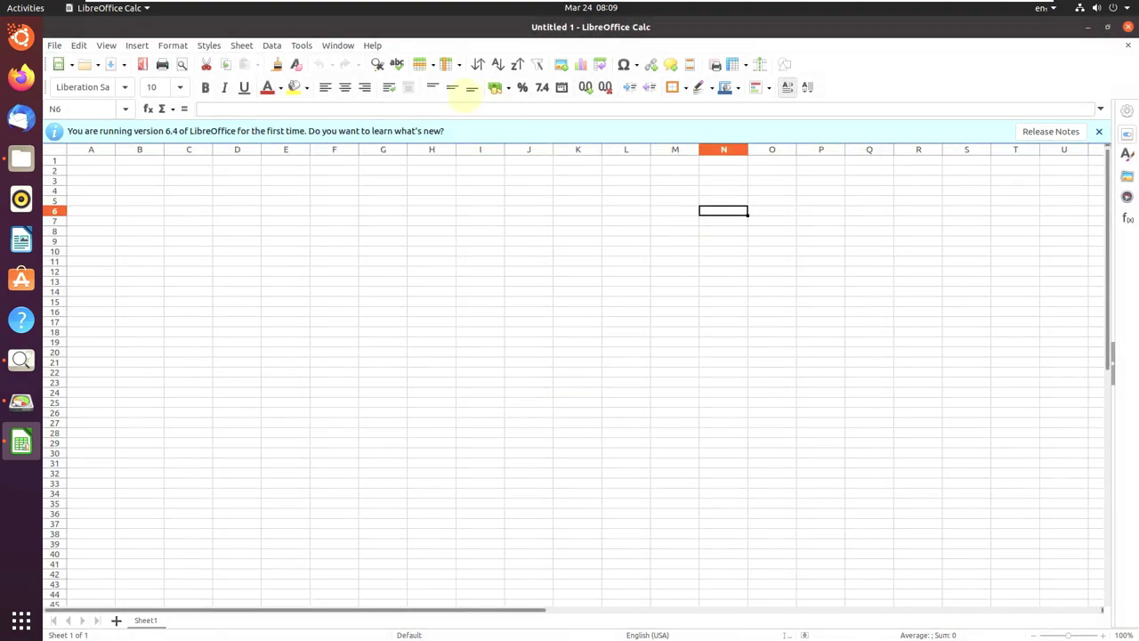
pyautogui.click(377, 46)
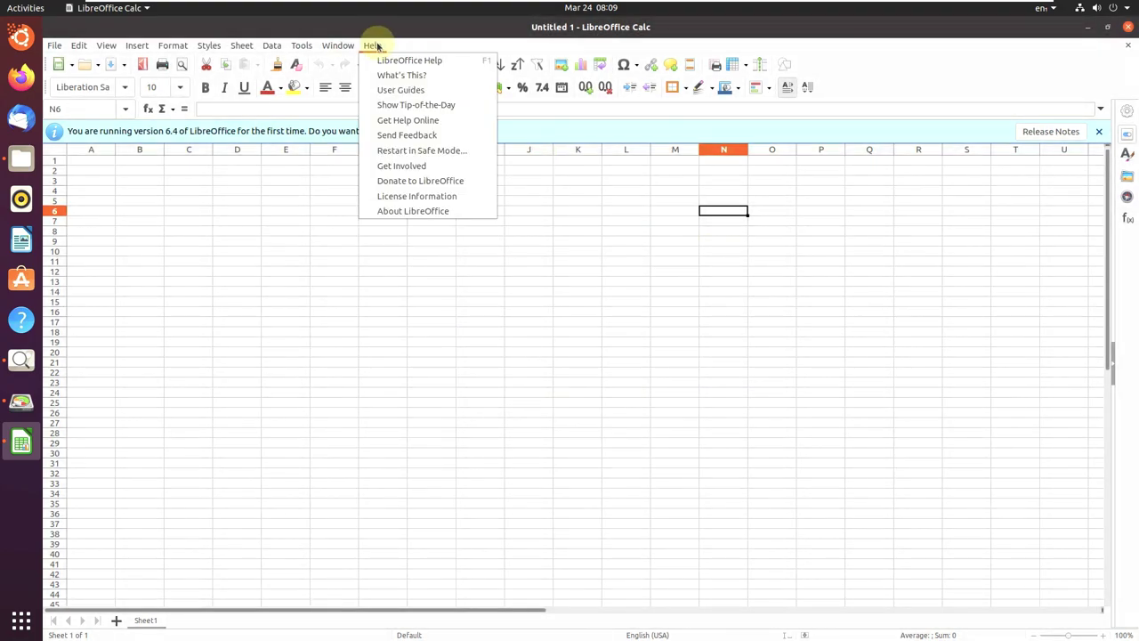
pyautogui.click(400, 211)
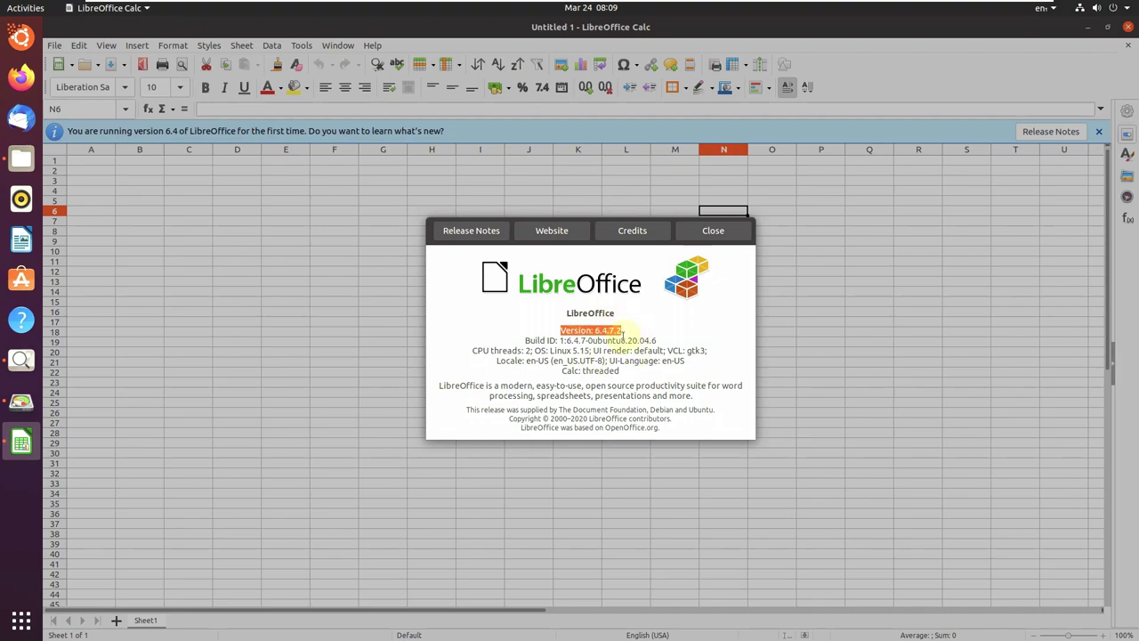
pyautogui.click(726, 233)
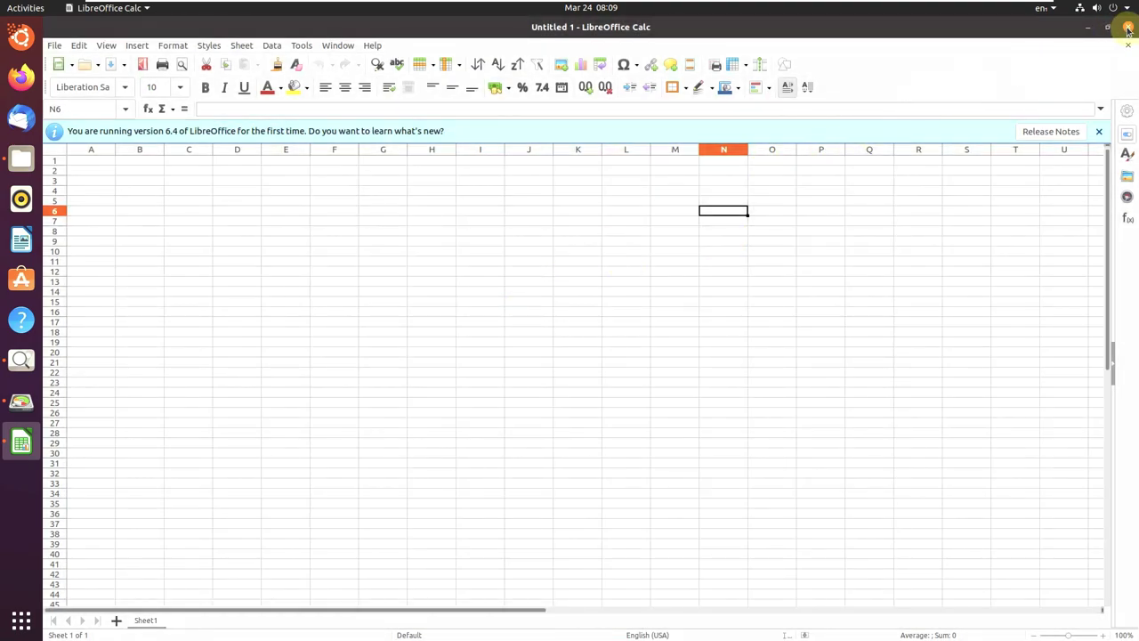
pyautogui.click(1127, 29)
# View Image Viewer's About dialog, then close Image Viewer
pyautogui.click(660, 193)
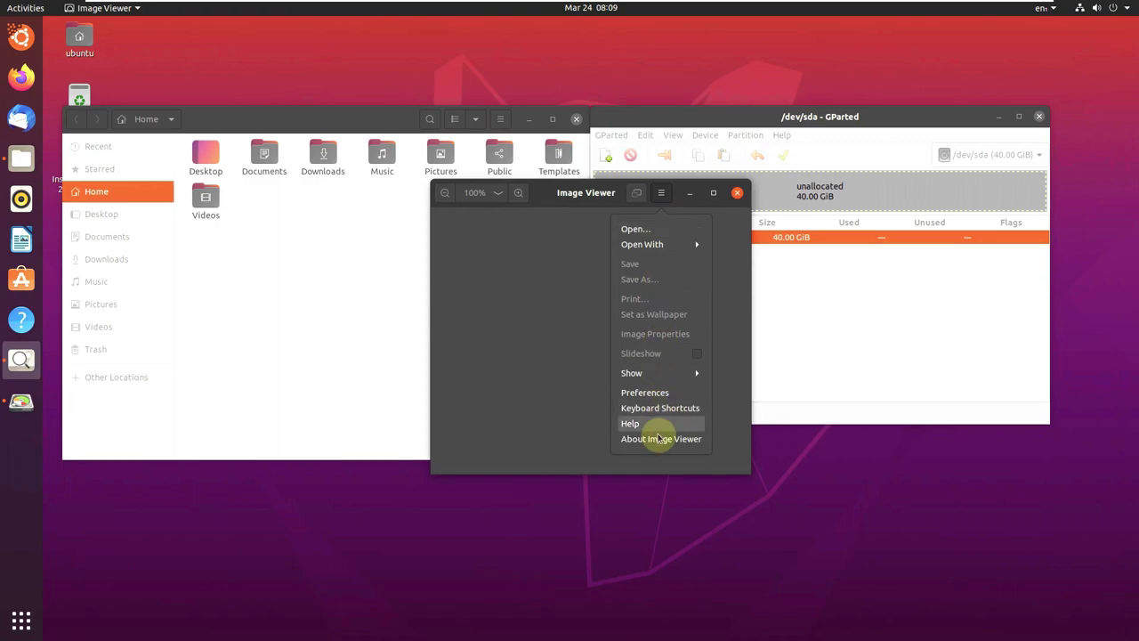
pyautogui.click(655, 437)
pyautogui.click(703, 230)
pyautogui.click(736, 192)
# View GParted's About information, then close GParted
pyautogui.click(781, 136)
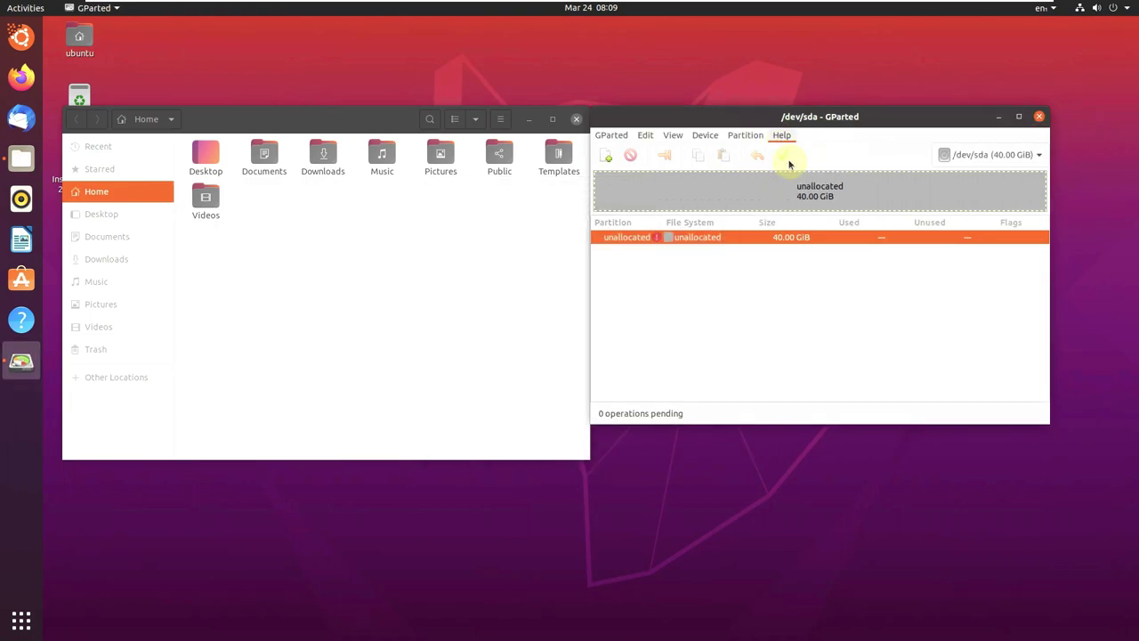
pyautogui.click(932, 171)
pyautogui.click(1038, 116)
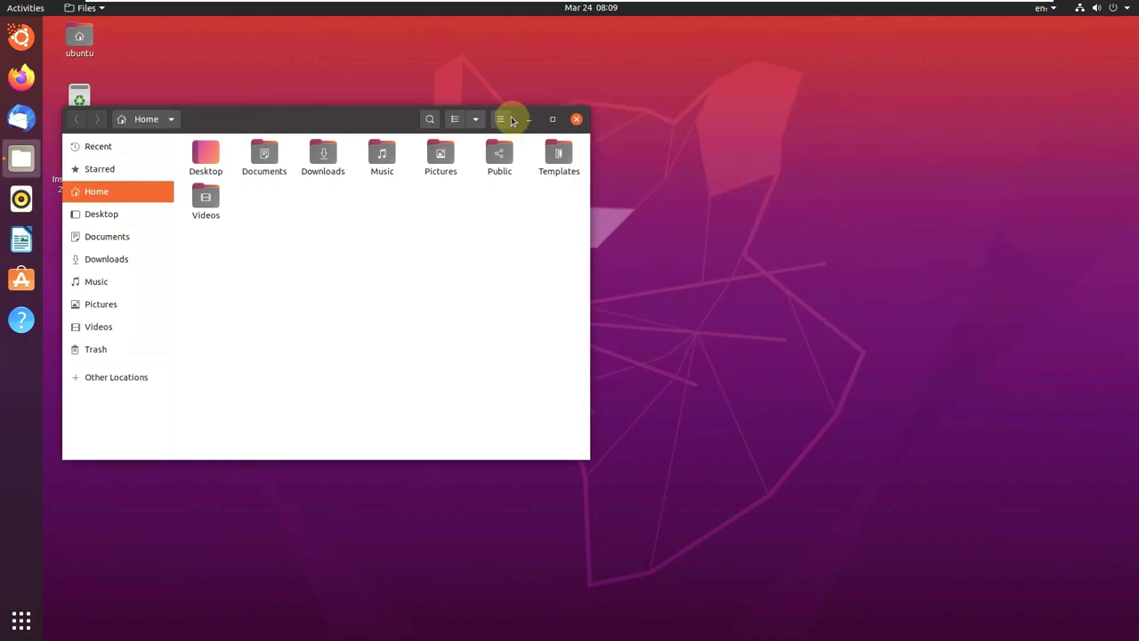
# View About Files (version 3.36.3-stable), then close Files
pyautogui.click(501, 129)
pyautogui.click(472, 333)
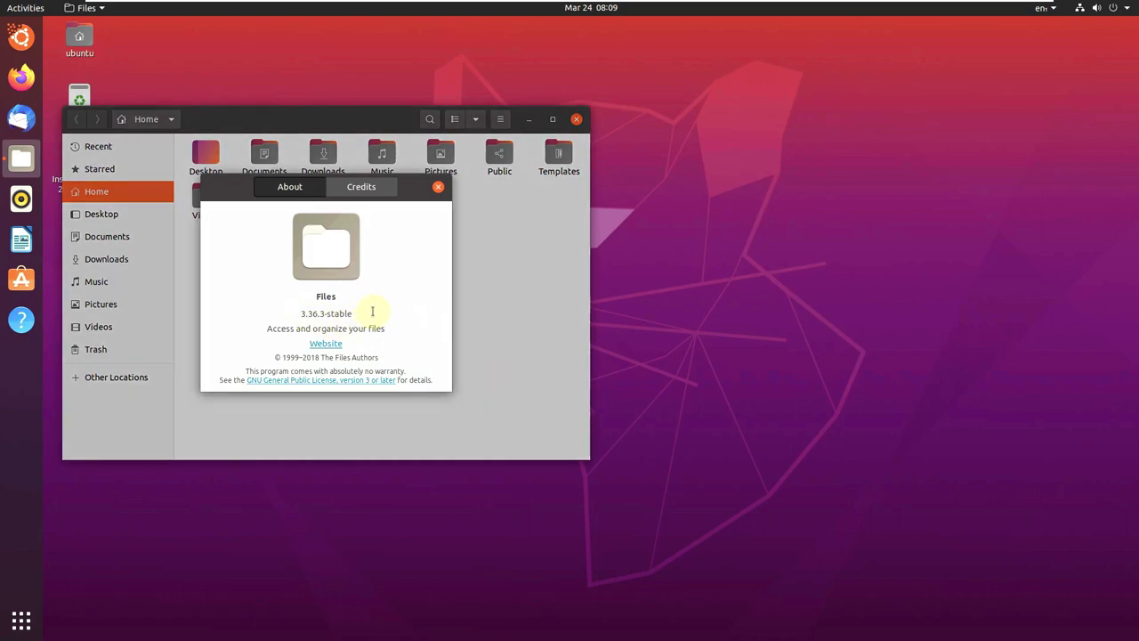
pyautogui.click(438, 186)
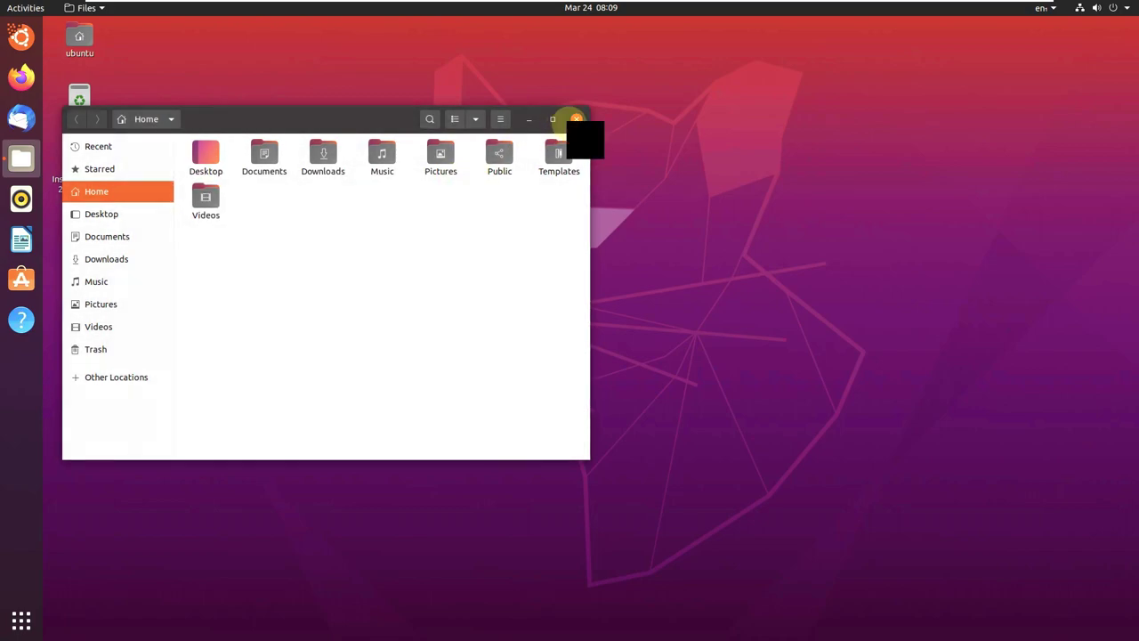
pyautogui.click(577, 118)
# Launch Shotwell from the applications grid
pyautogui.click(21, 619)
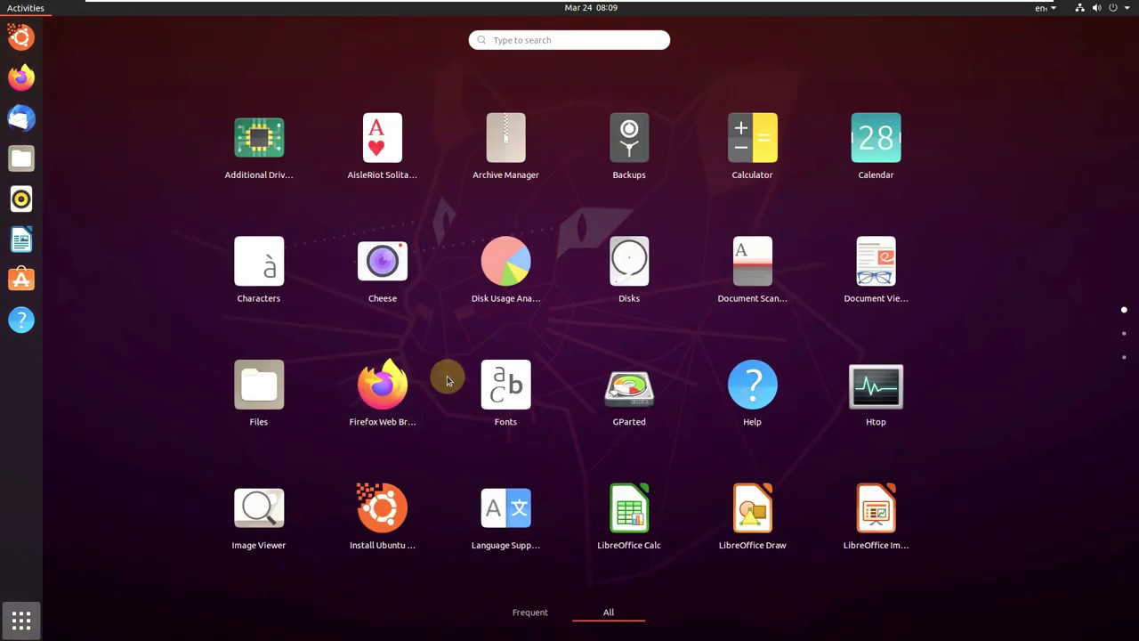
pyautogui.scroll(-1, 446, 381)
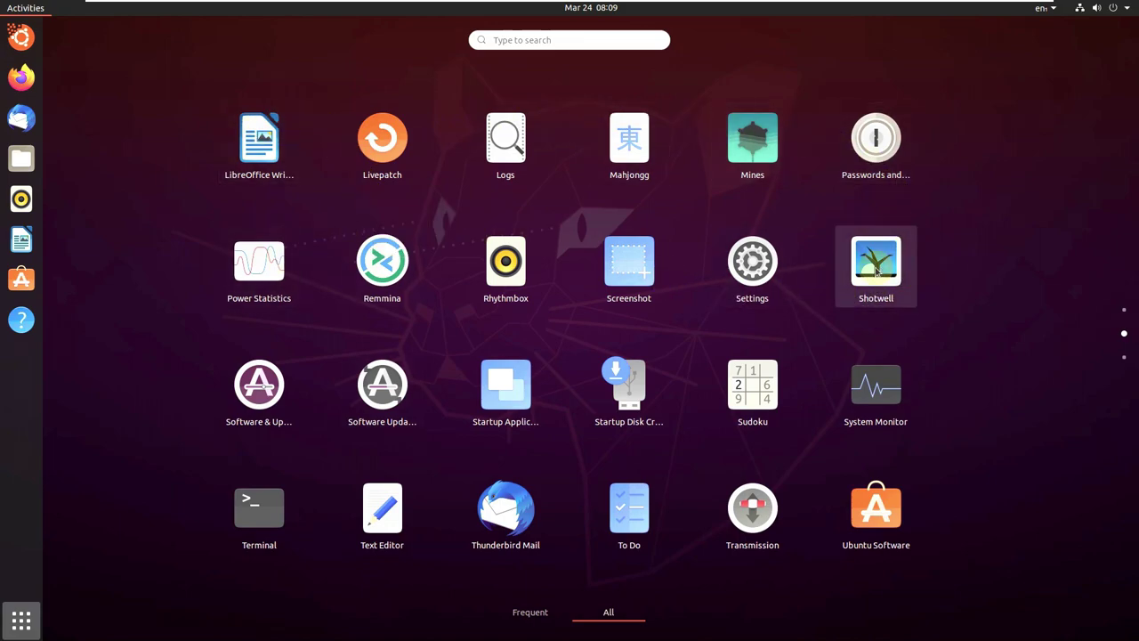
pyautogui.click(876, 267)
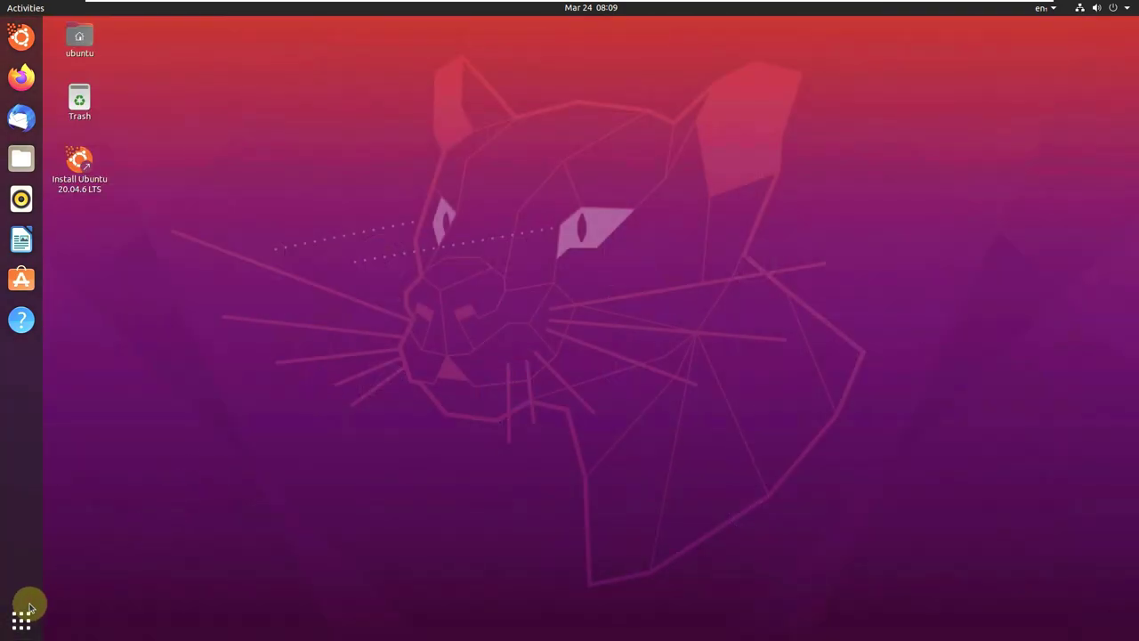
# Launch Ubuntu Software from the applications grid
pyautogui.press('super')
pyautogui.press('super+a')
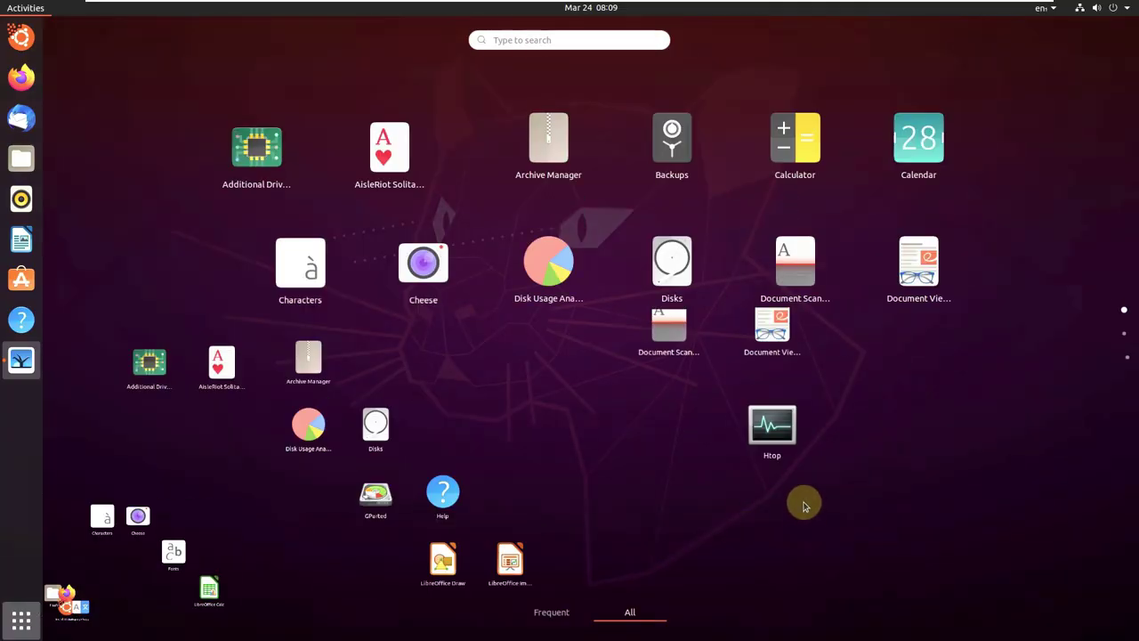
pyautogui.scroll(-1, 804, 498)
pyautogui.click(867, 516)
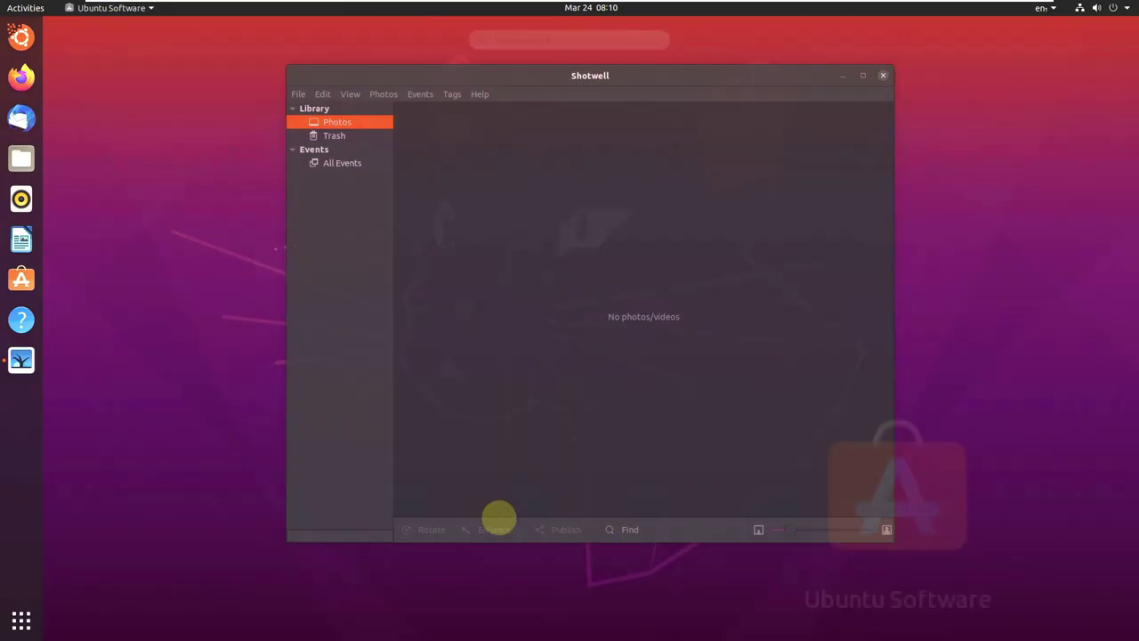
# Launch the Text Editor, then bring the applications grid back up
pyautogui.click(22, 620)
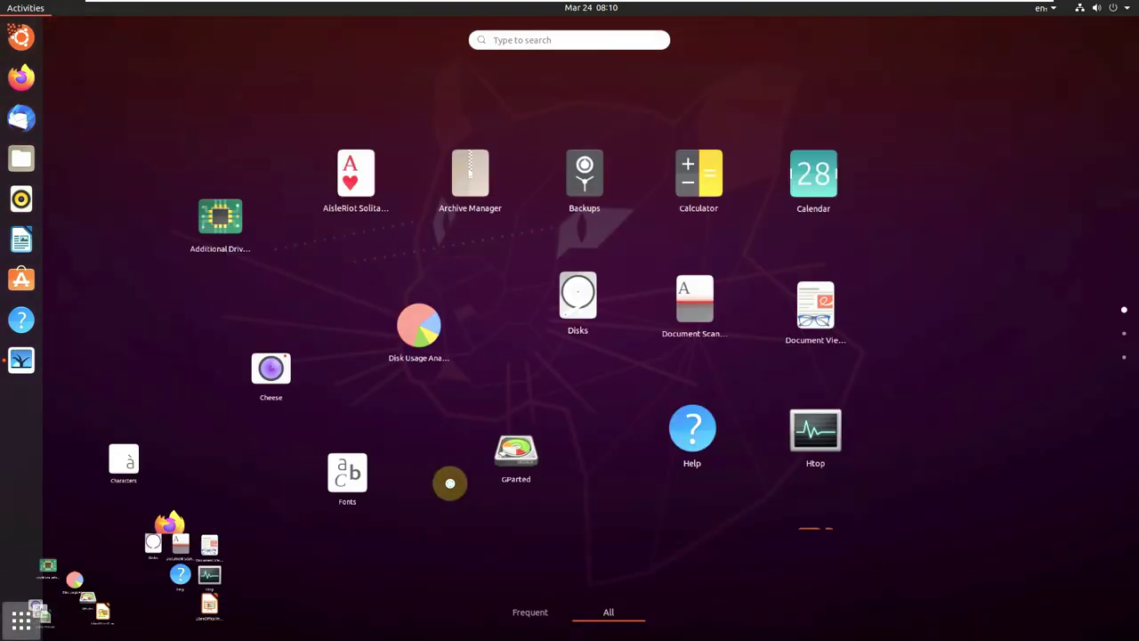
pyautogui.scroll(-2, 450, 480)
pyautogui.scroll(1, 450, 484)
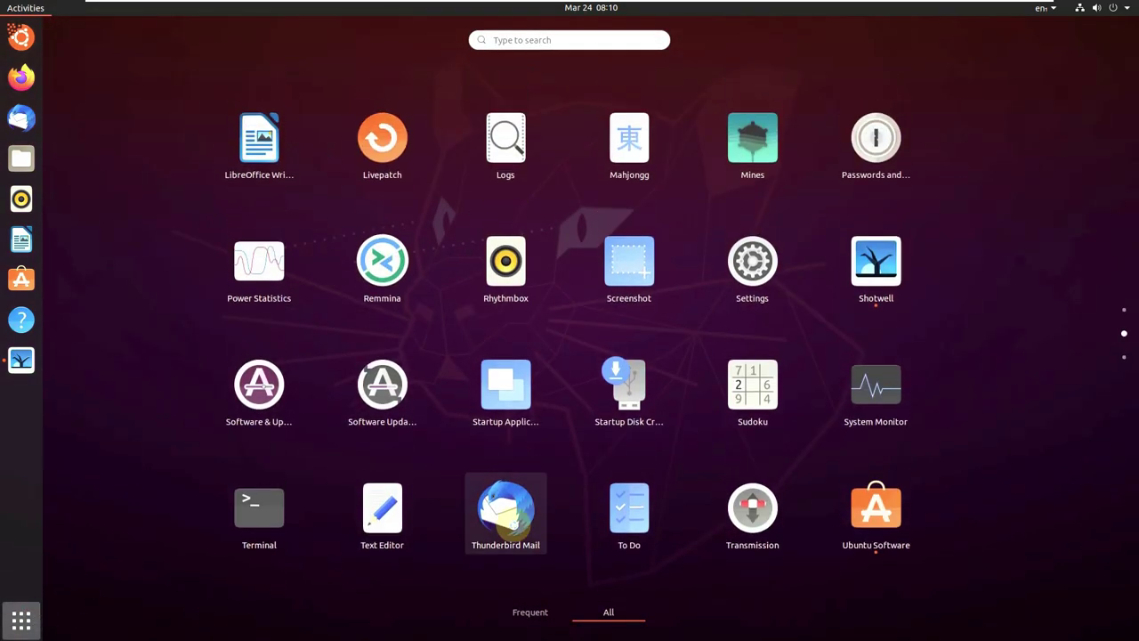
pyautogui.press('Escape')
pyautogui.click(18, 620)
pyautogui.scroll(-1, 368, 496)
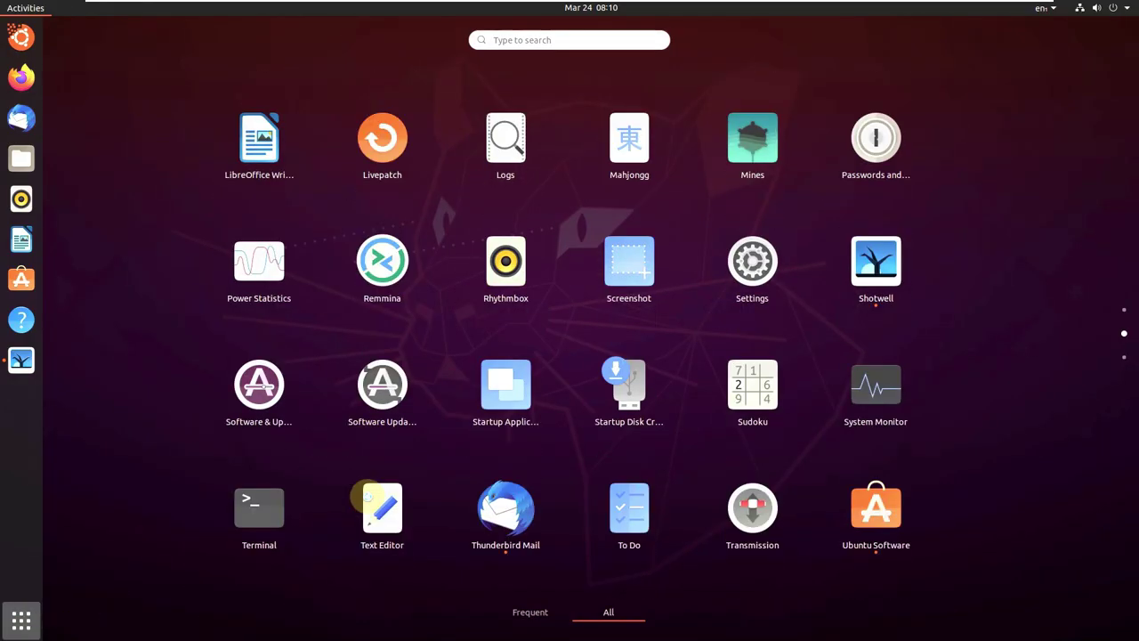
pyautogui.click(374, 519)
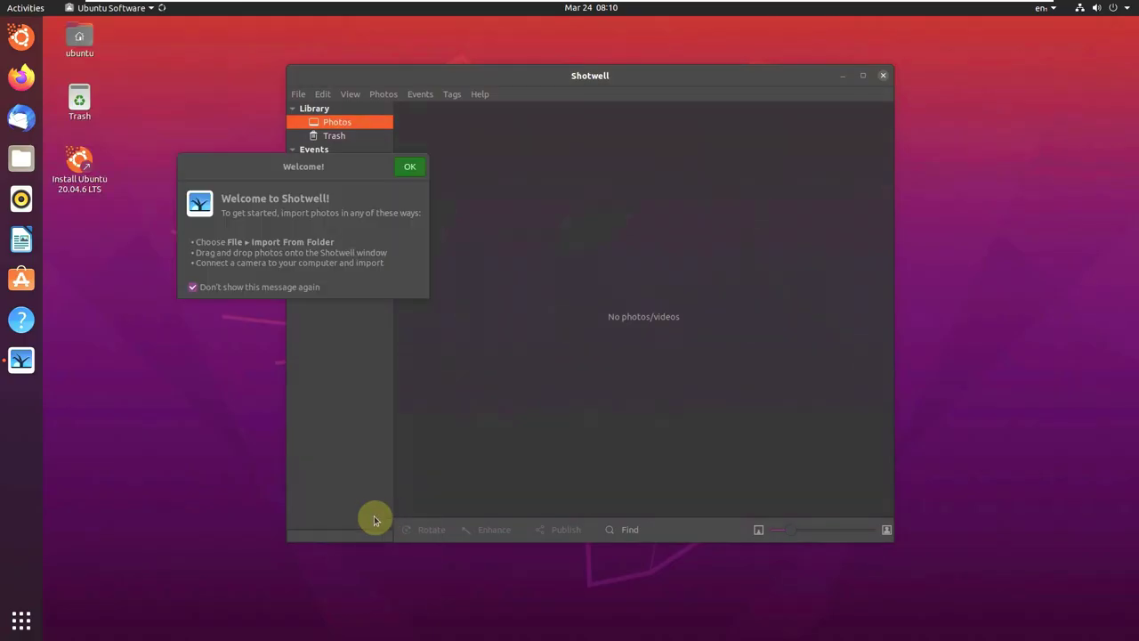
pyautogui.click(21, 621)
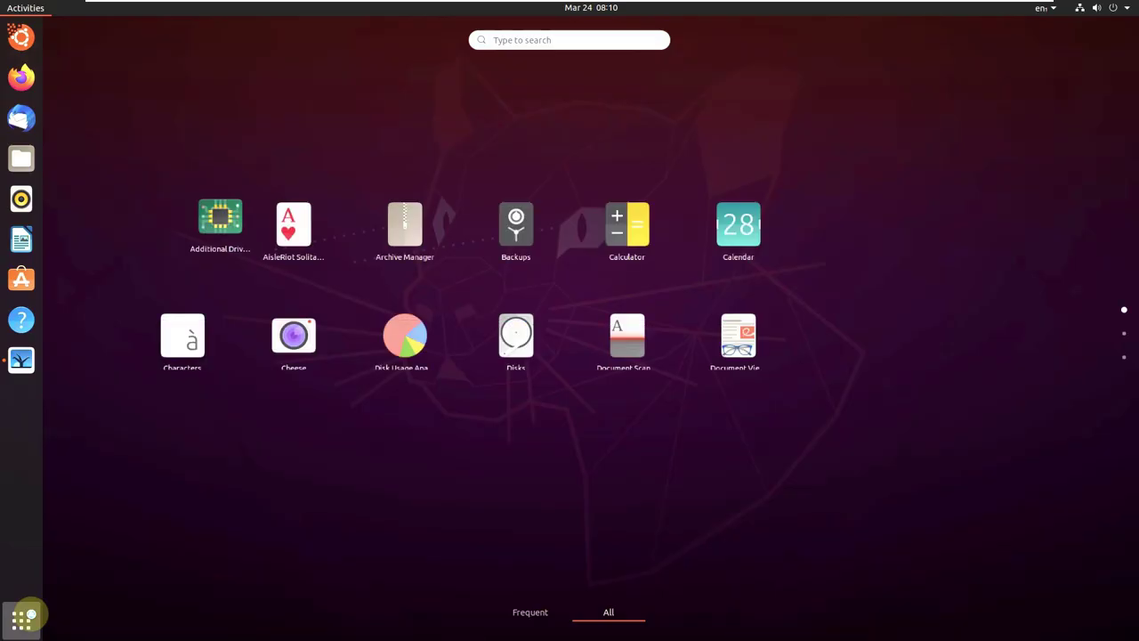
pyautogui.scroll(-1, 281, 432)
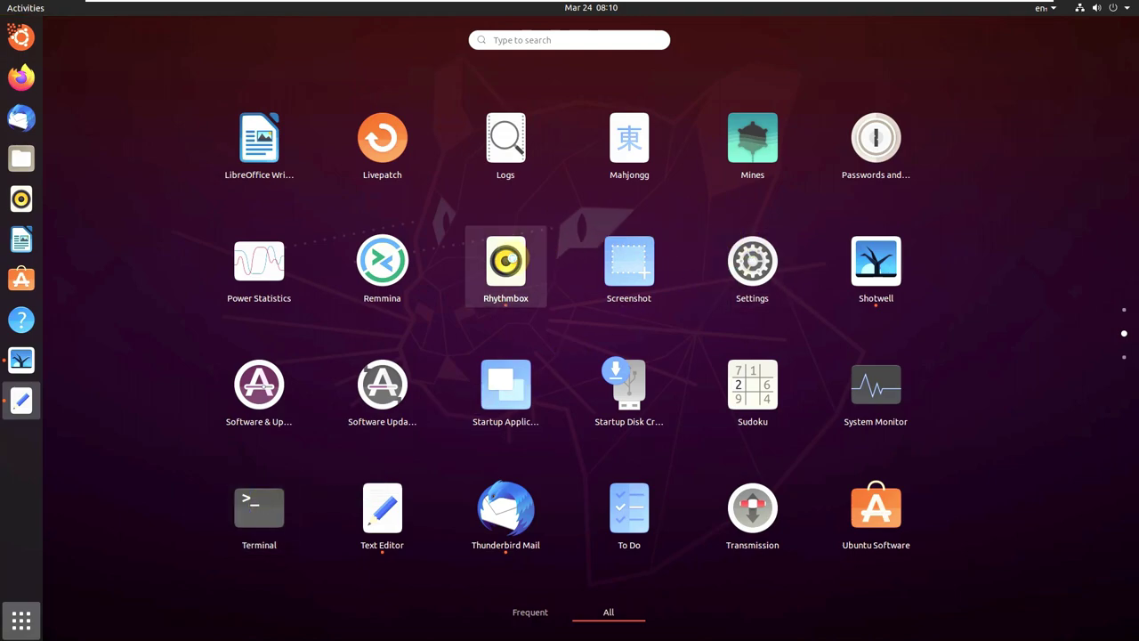
# Check the Text Editor's version (3.36.2) in its About box, then close gedit
pyautogui.press('Escape')
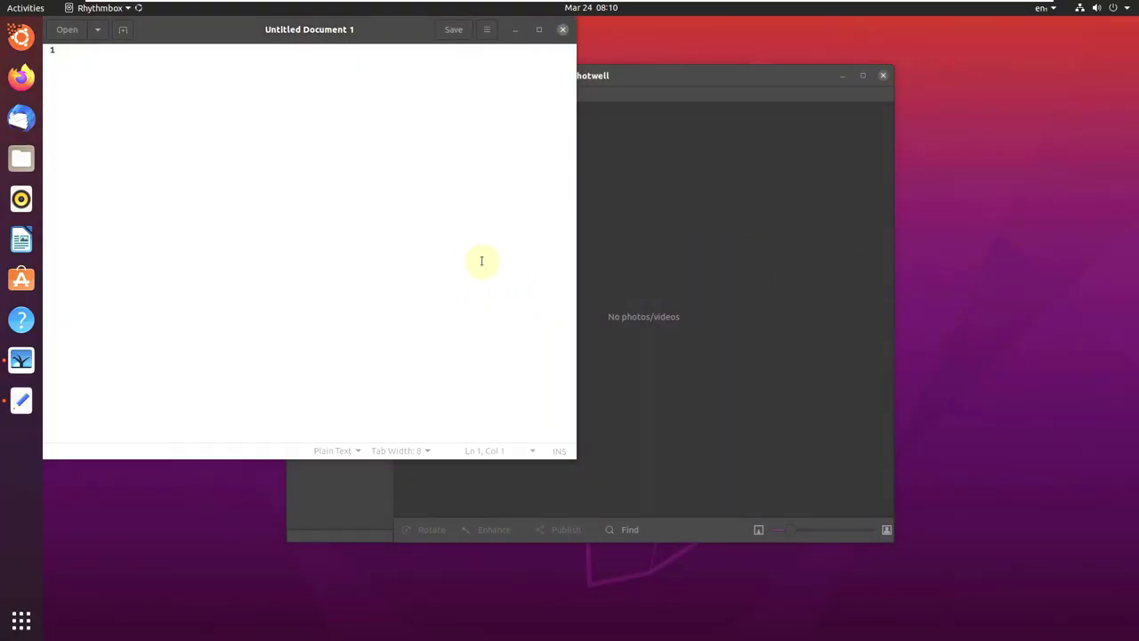
pyautogui.moveTo(329, 30); pyautogui.dragTo(440, 77)
pyautogui.click(599, 79)
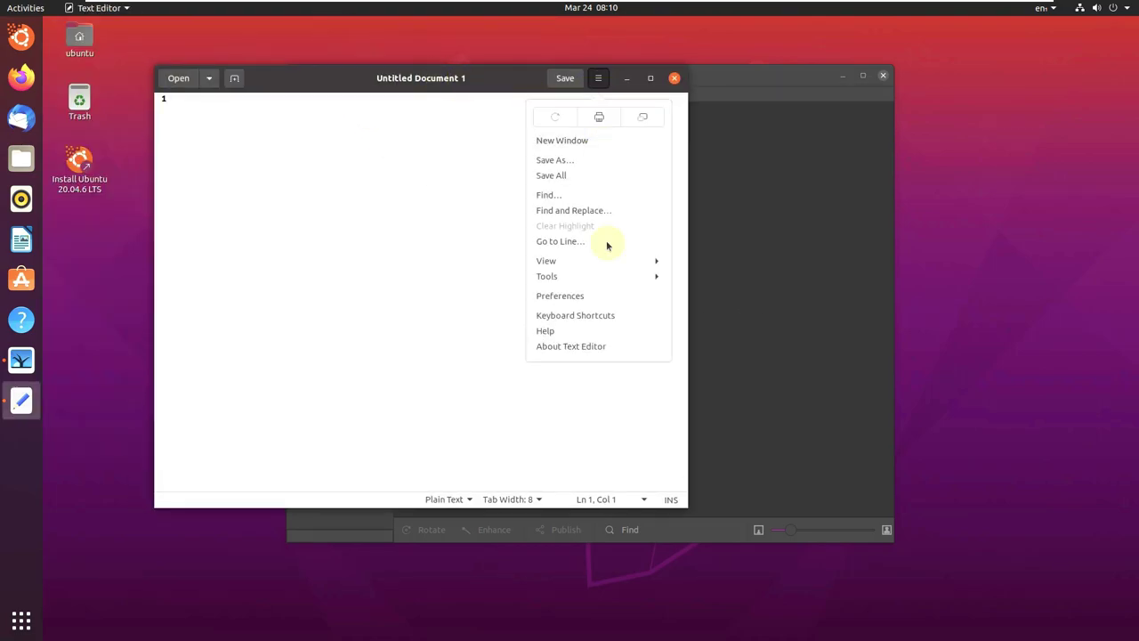
pyautogui.click(609, 346)
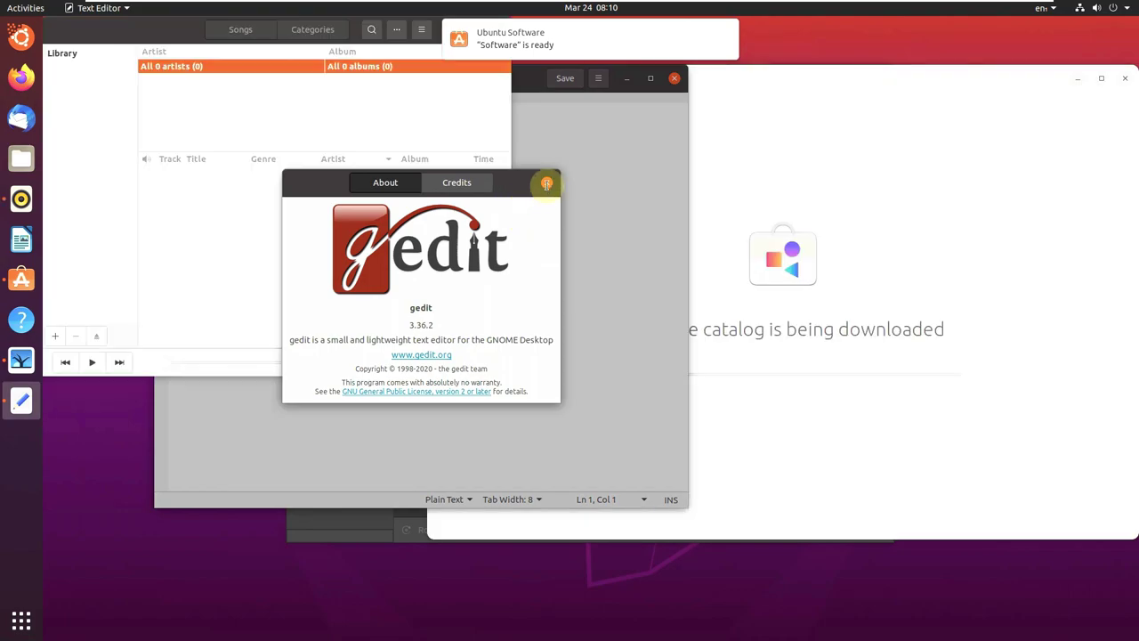
pyautogui.click(546, 184)
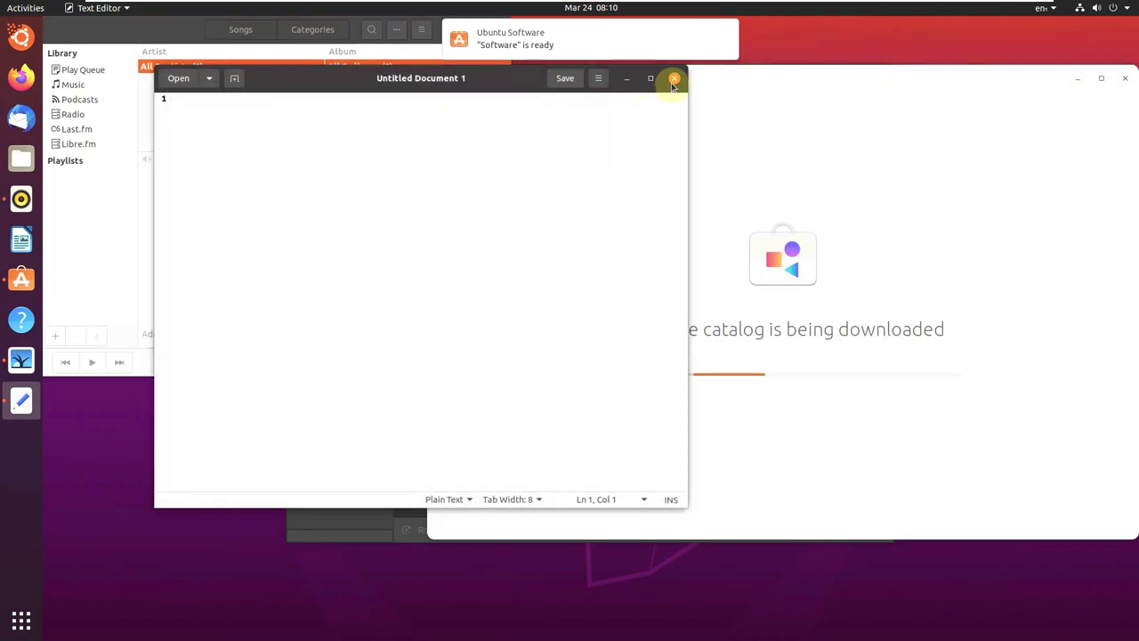
pyautogui.click(598, 79)
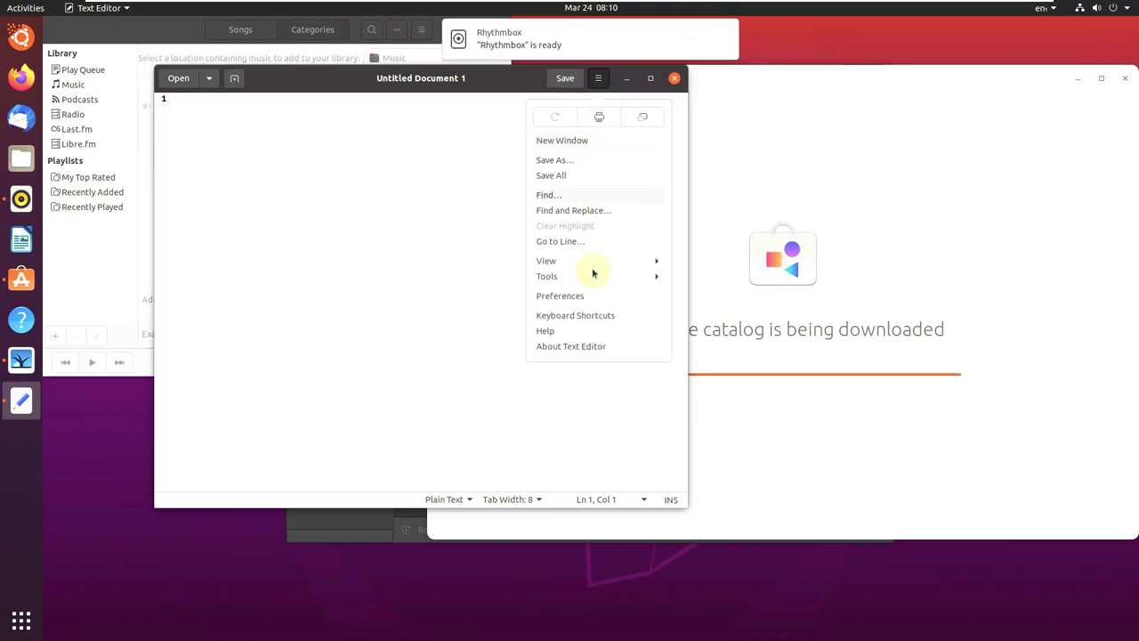
pyautogui.click(596, 345)
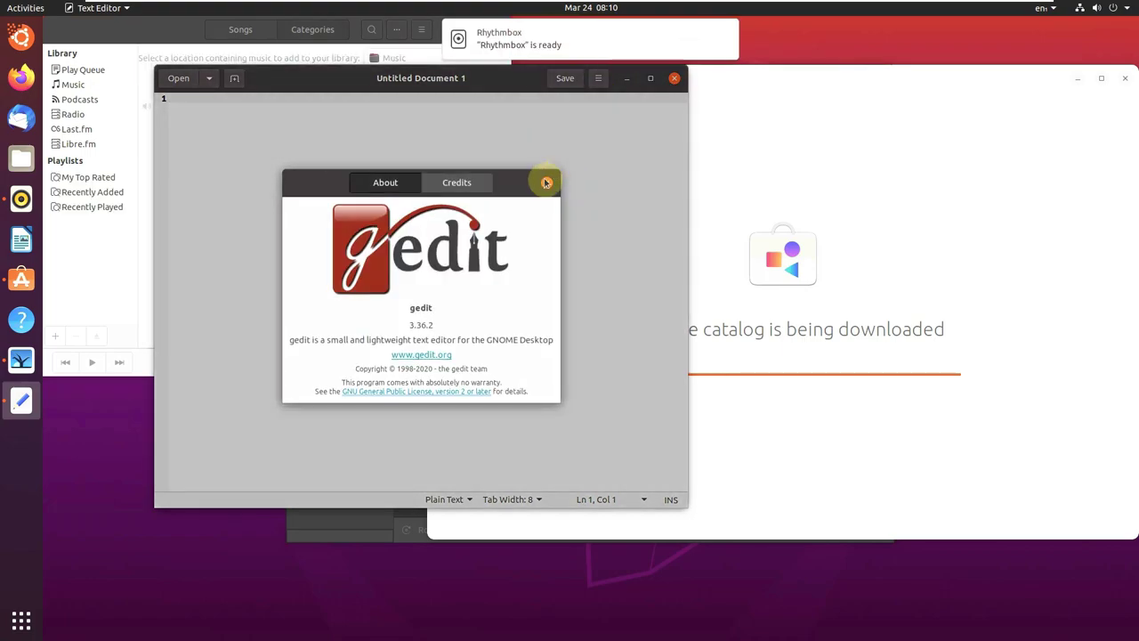
pyautogui.click(545, 180)
pyautogui.click(673, 78)
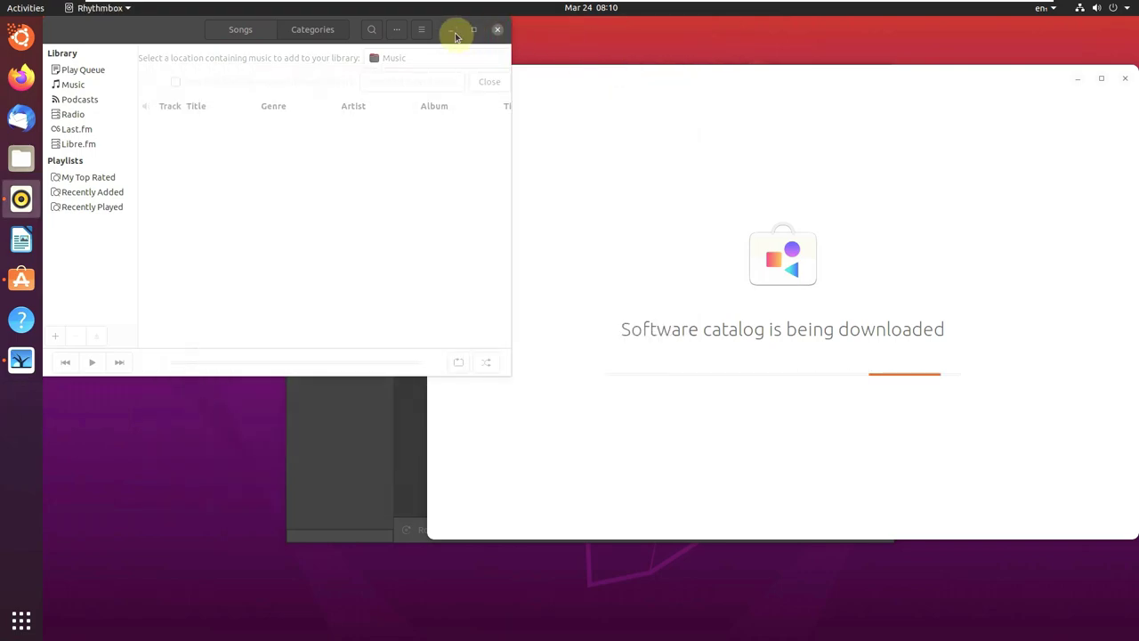
# Check Rhythmbox's version (3.4.4) in its About box, then quit Rhythmbox
pyautogui.click(422, 29)
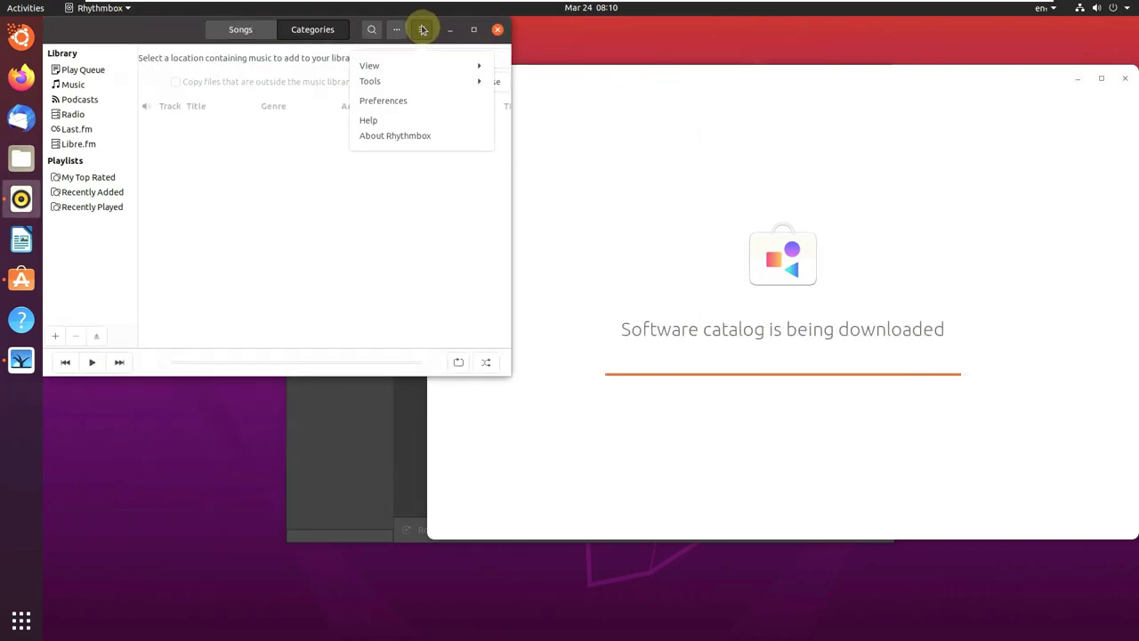
pyautogui.click(418, 136)
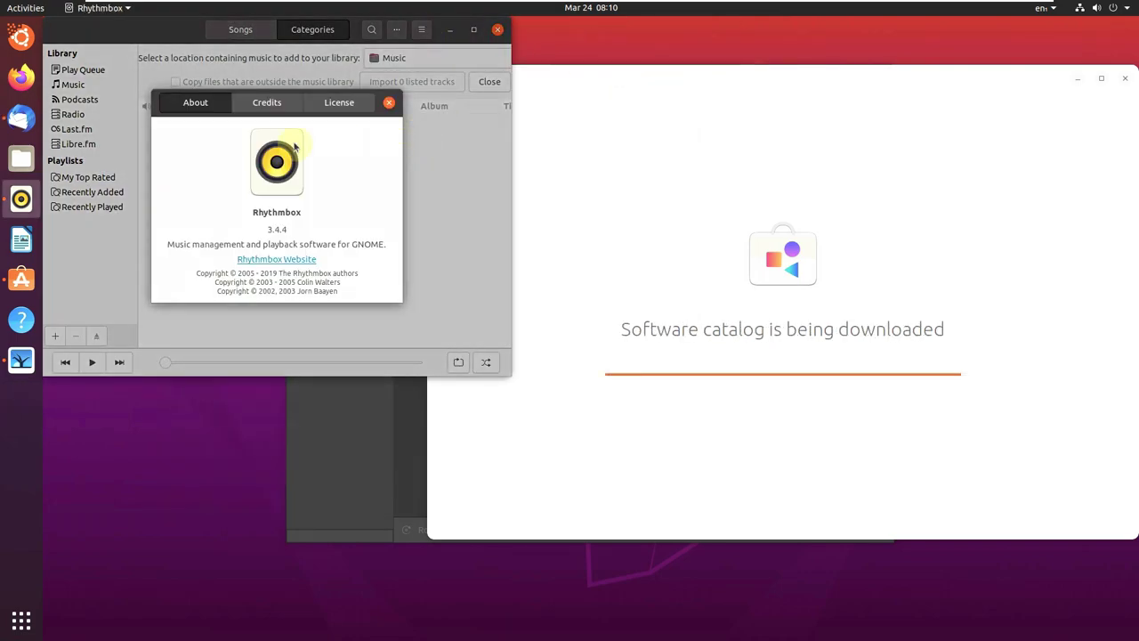
pyautogui.click(389, 104)
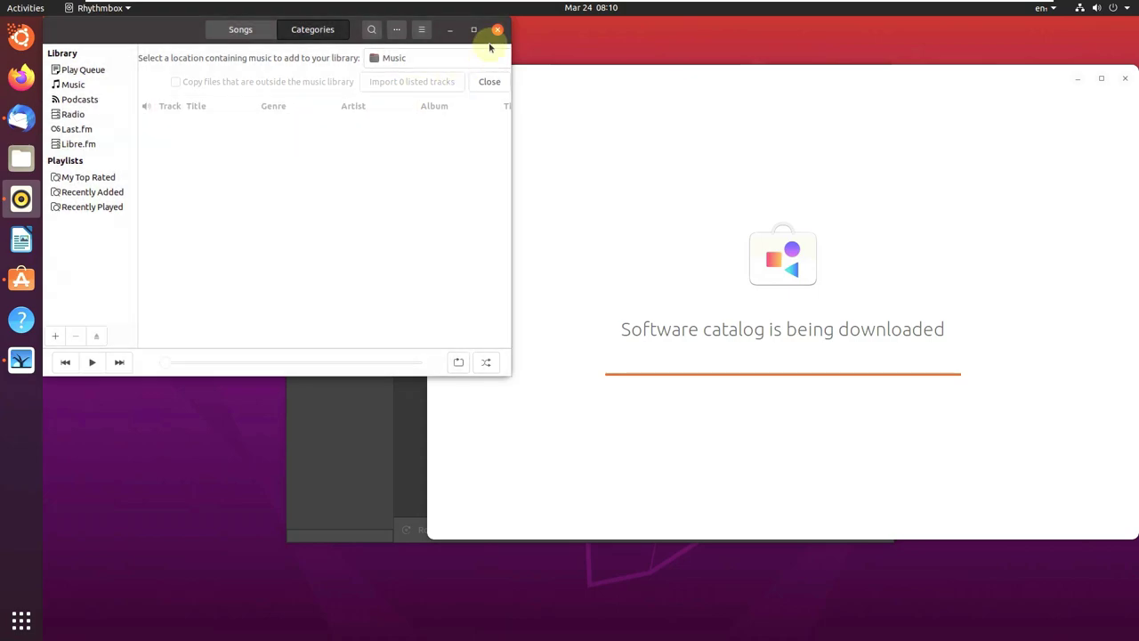
pyautogui.click(499, 30)
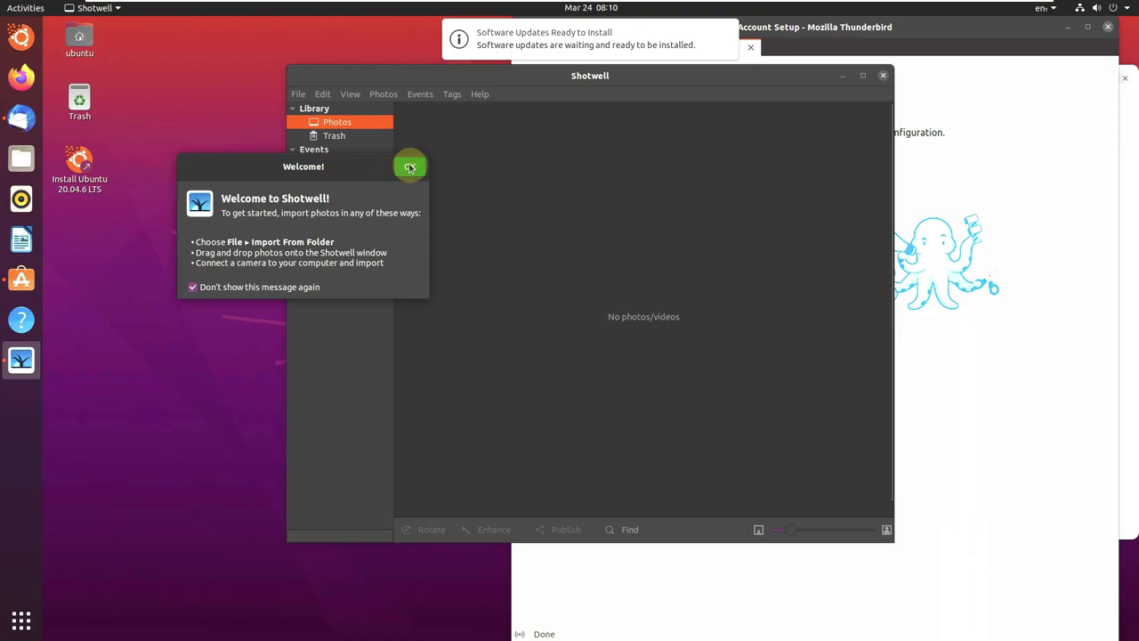
# Dismiss Shotwell's welcome, view its About information, then quit Shotwell
pyautogui.click(410, 168)
pyautogui.click(480, 94)
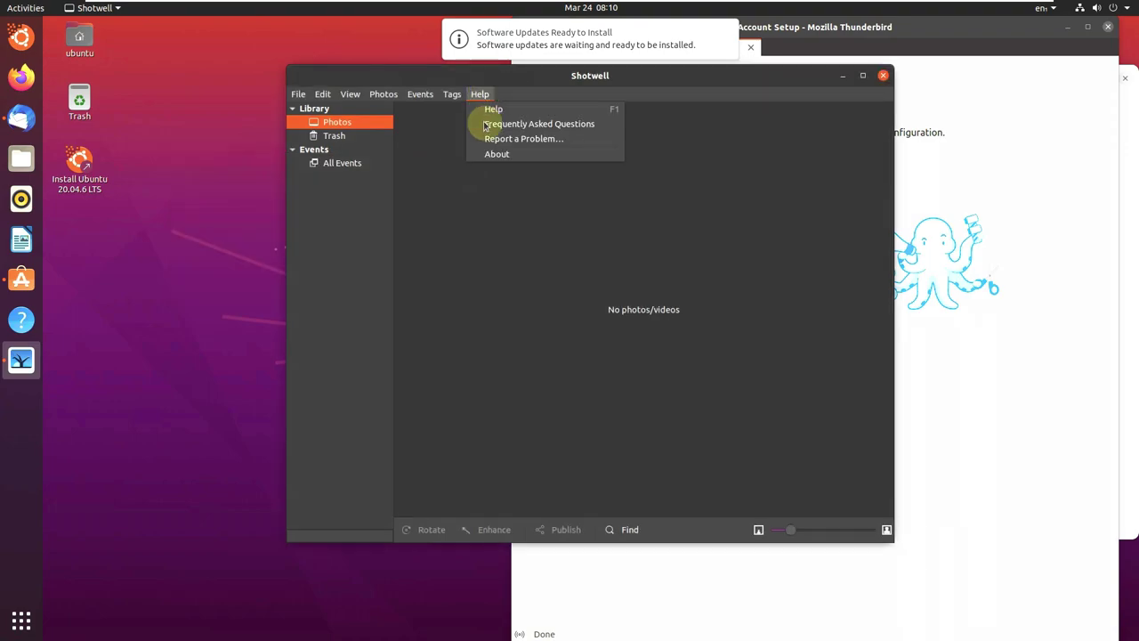
pyautogui.click(491, 155)
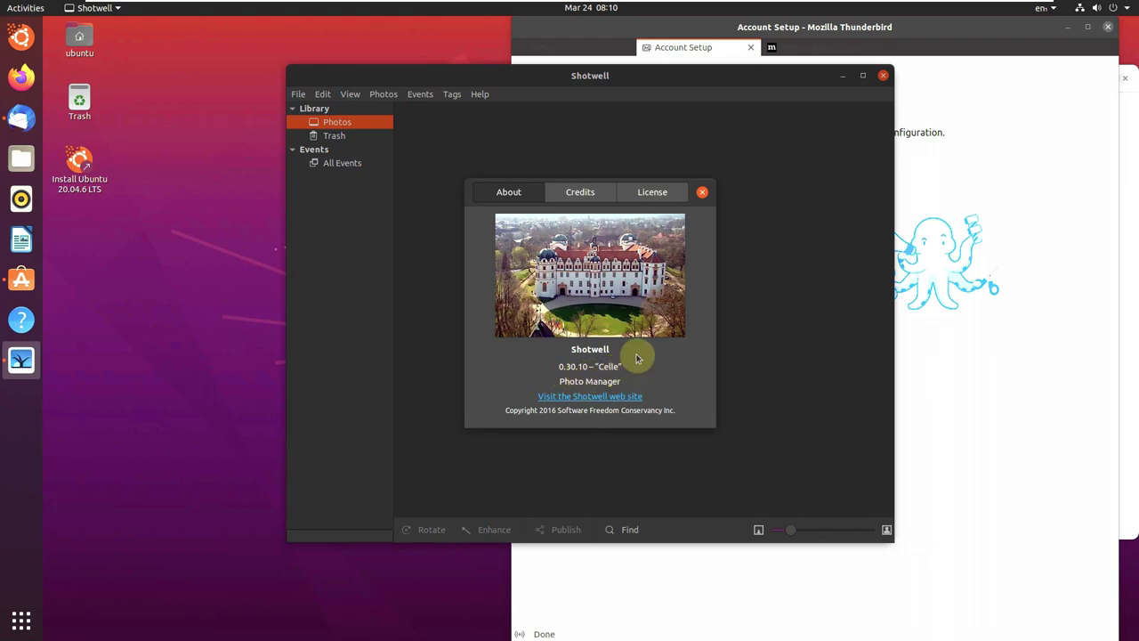
pyautogui.click(702, 193)
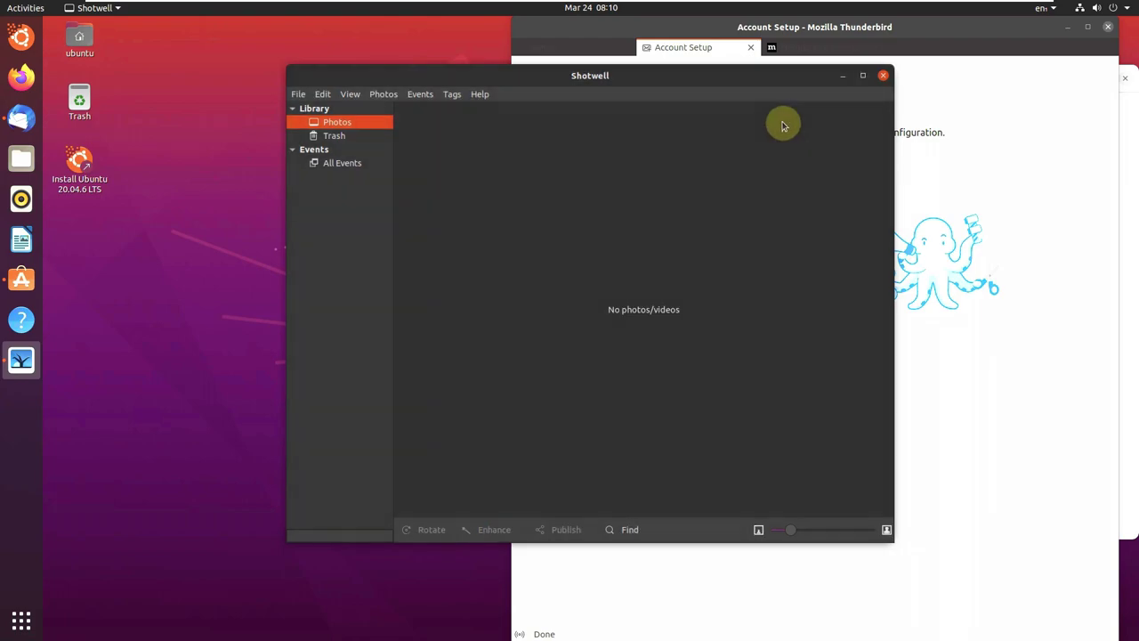
pyautogui.click(883, 75)
# Close Thunderbird's extra tabs, check its version 102.8.0, then quit Thunderbird
pyautogui.moveTo(841, 33); pyautogui.dragTo(576, 50)
pyautogui.click(488, 65)
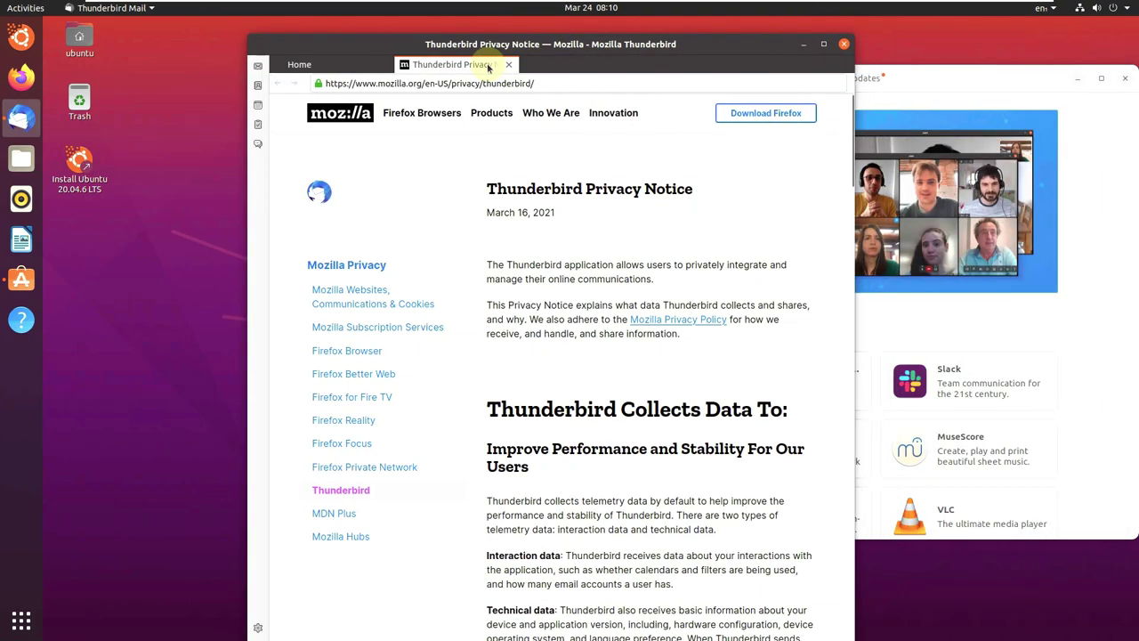
pyautogui.click(507, 66)
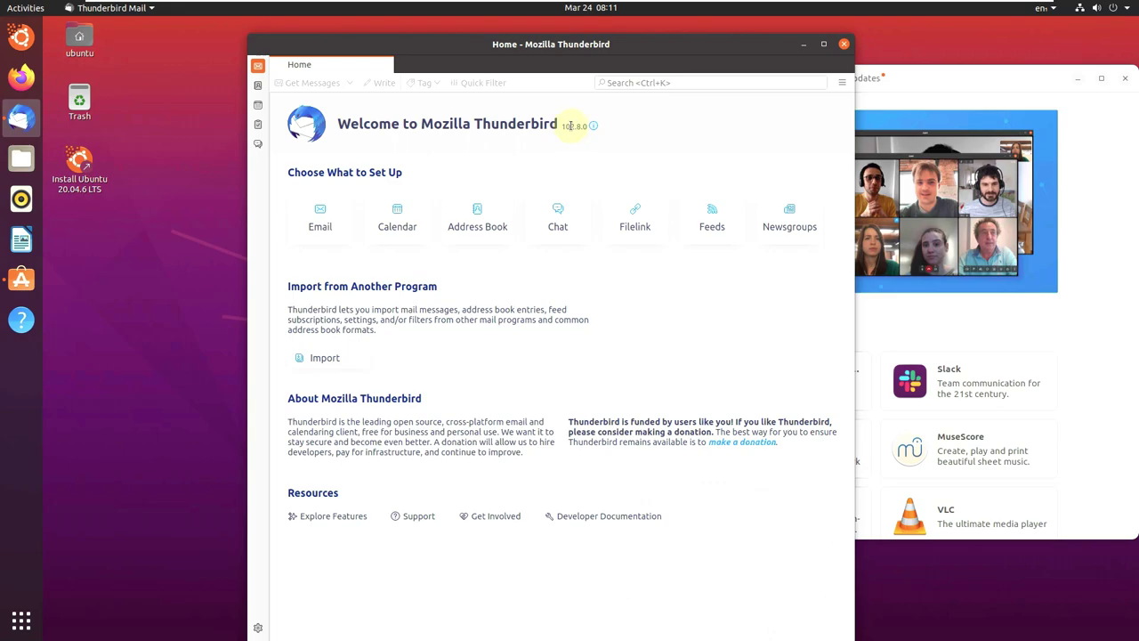
pyautogui.click(593, 126)
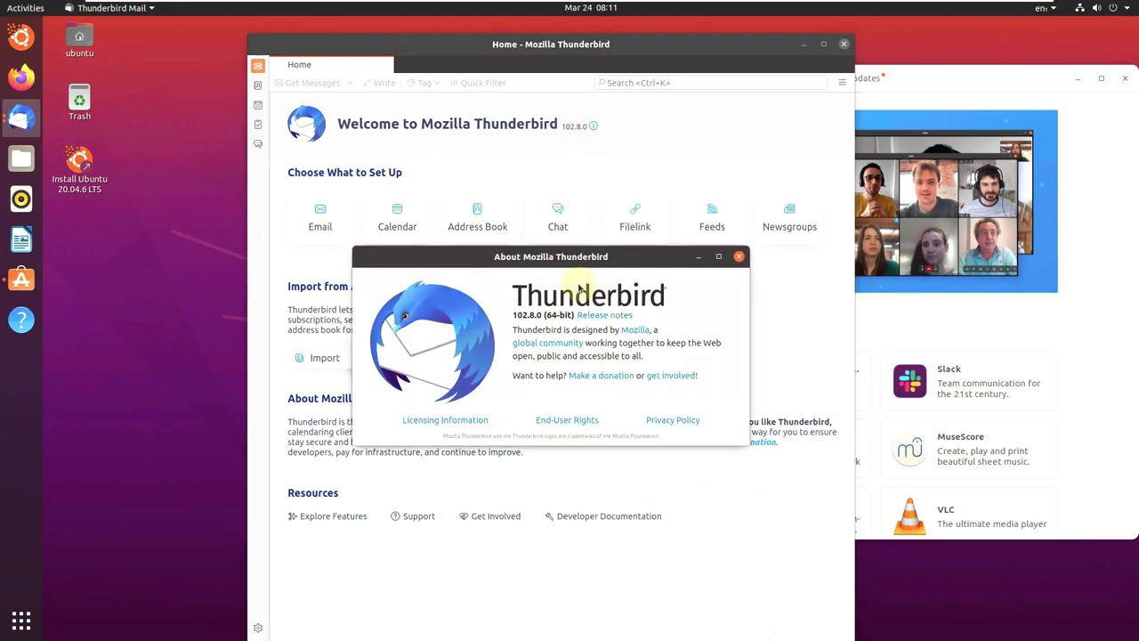
pyautogui.click(739, 257)
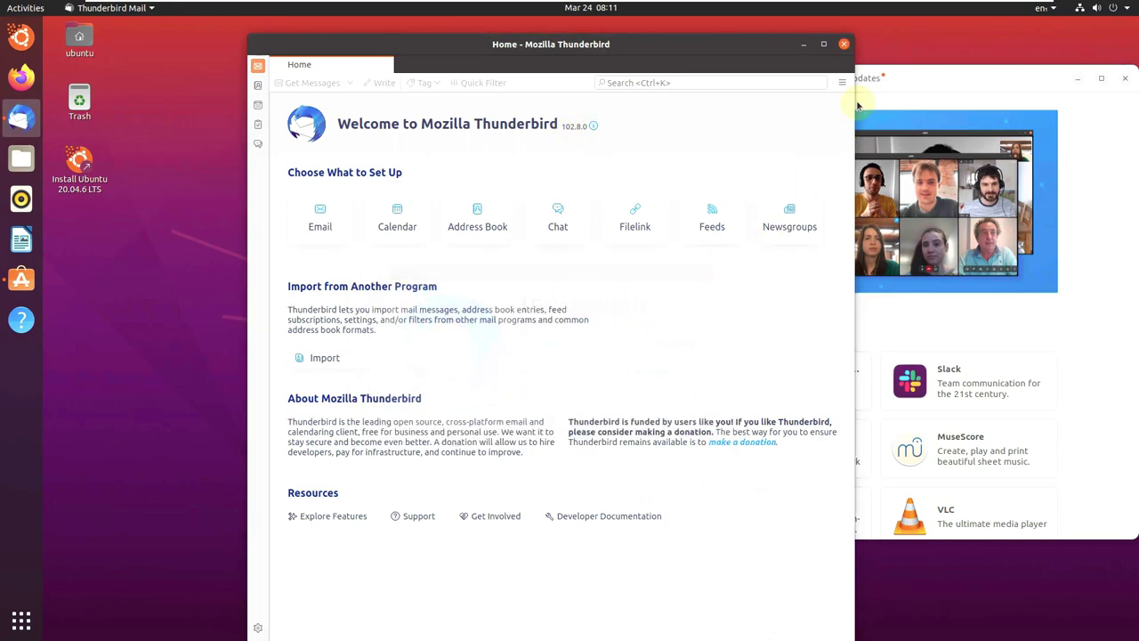
pyautogui.click(844, 44)
# Center Ubuntu Software, list the installed apps and view the Videos details page
pyautogui.moveTo(935, 78); pyautogui.dragTo(734, 88)
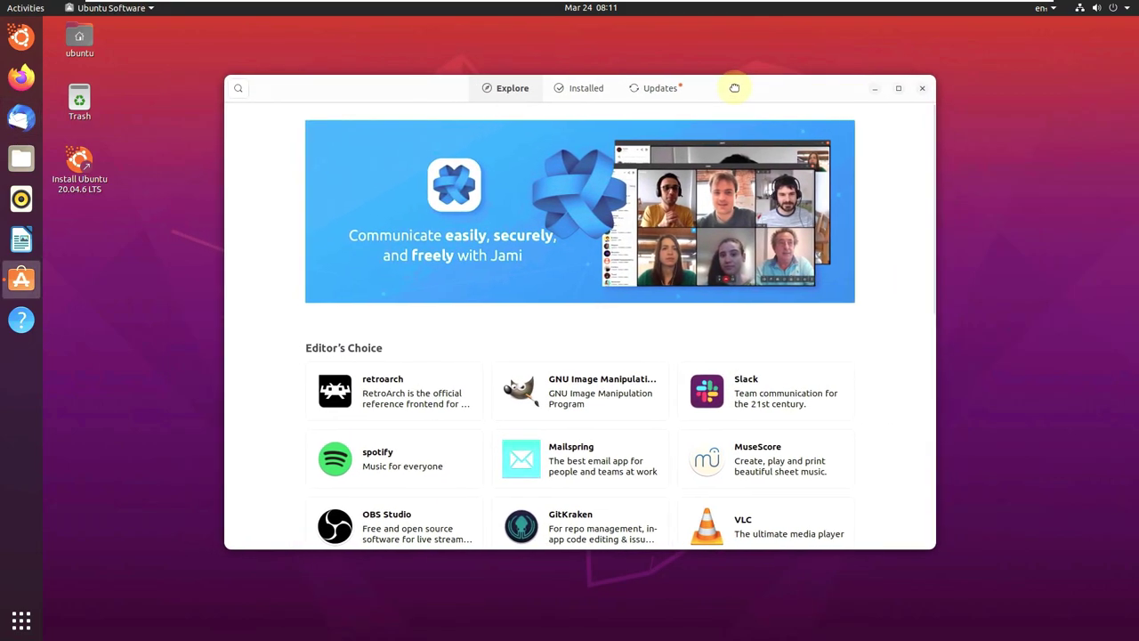
pyautogui.click(574, 94)
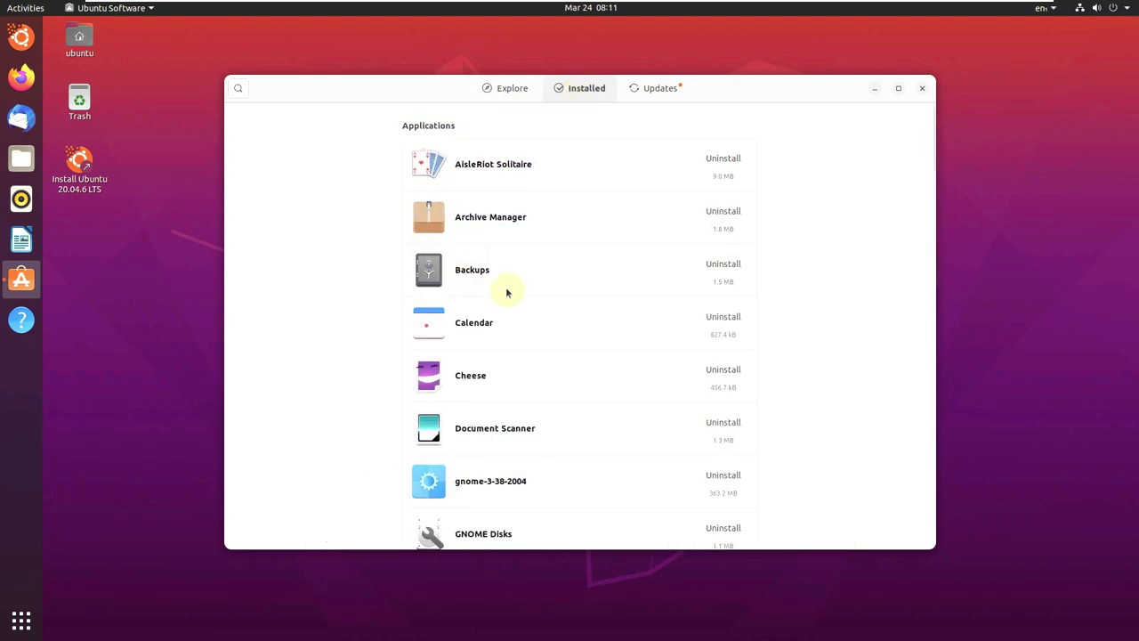
pyautogui.scroll(-5, 676, 304)
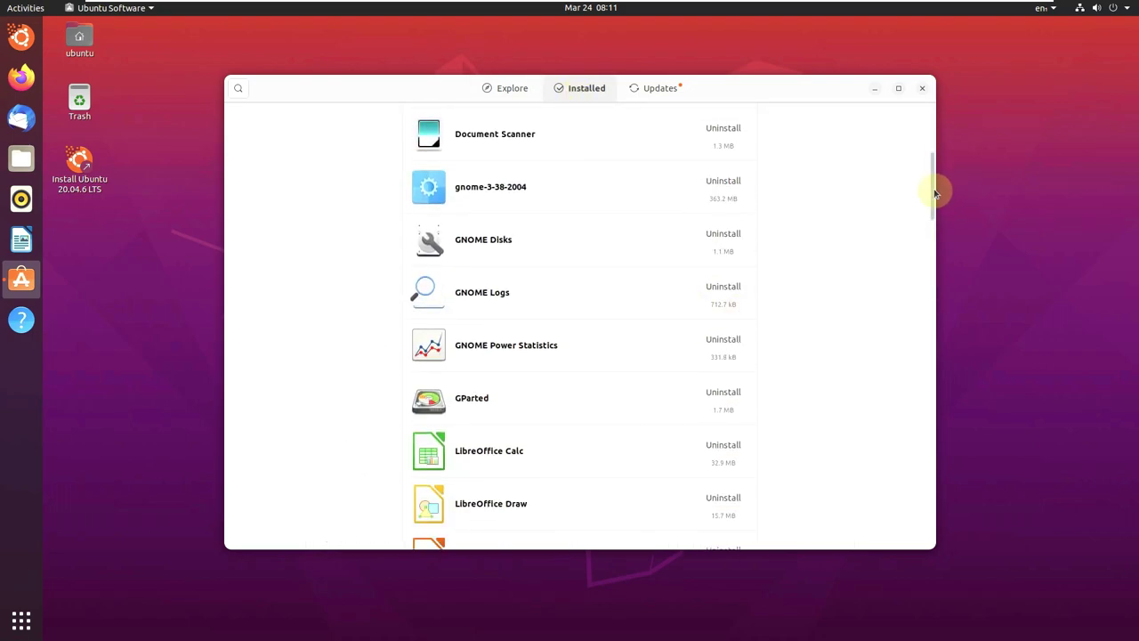
pyautogui.moveTo(935, 194); pyautogui.dragTo(931, 283)
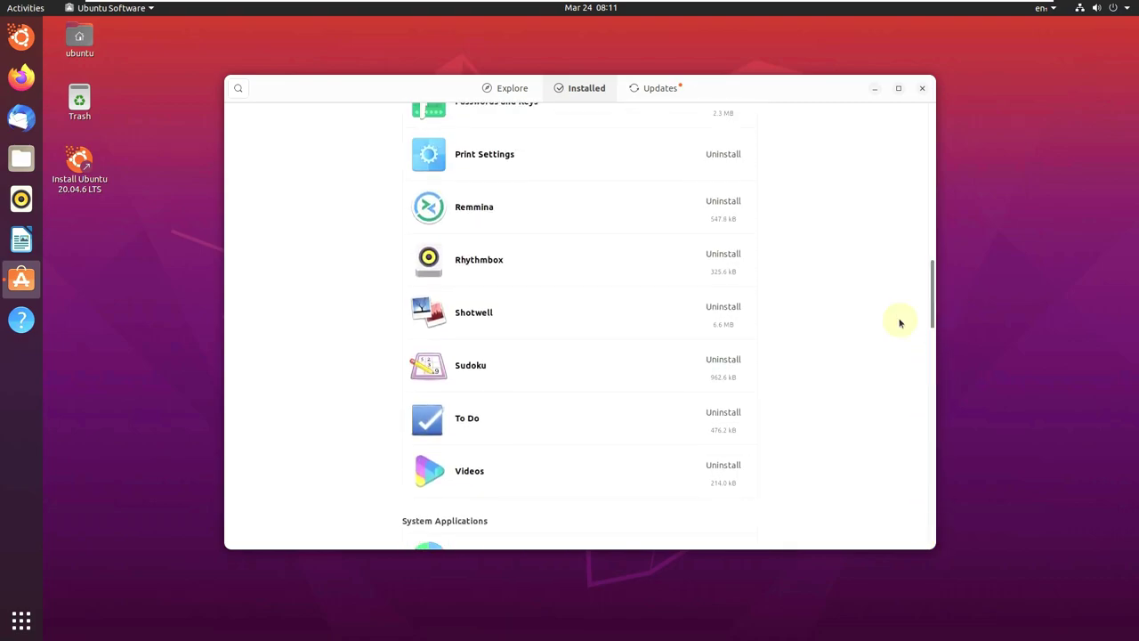
pyautogui.click(561, 483)
pyautogui.scroll(-5, 470, 441)
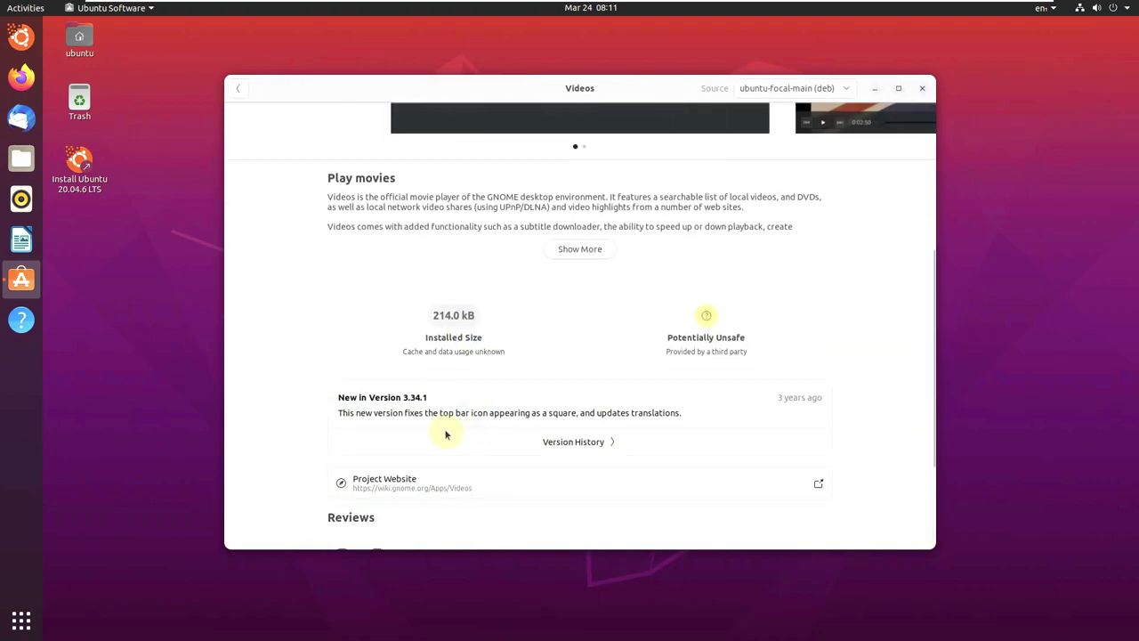
pyautogui.scroll(-1, 427, 436)
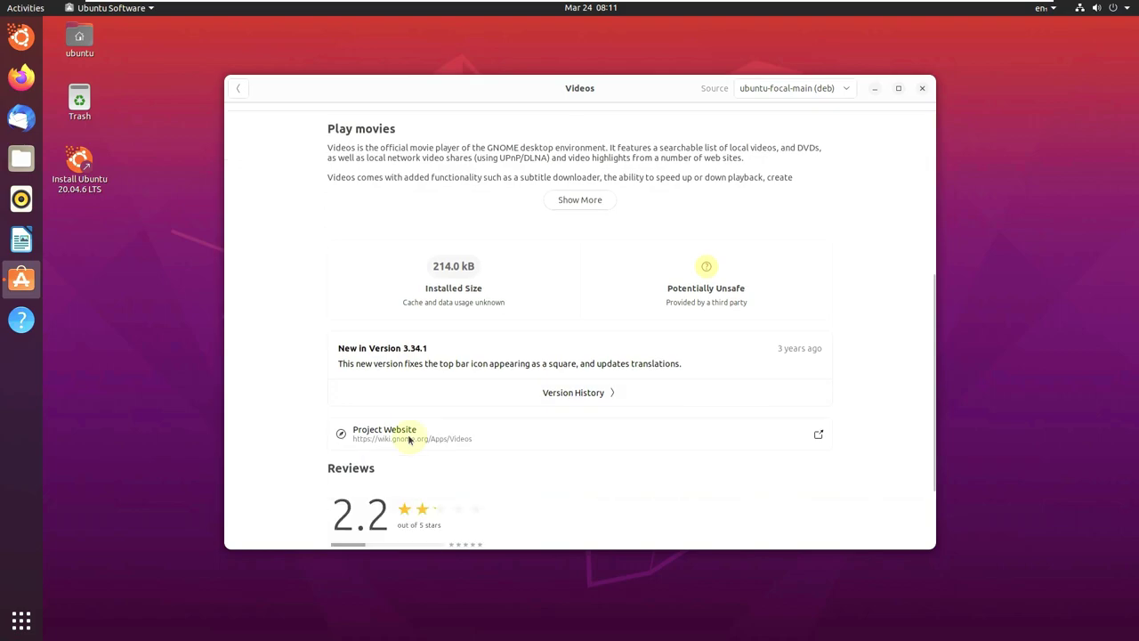
pyautogui.click(239, 90)
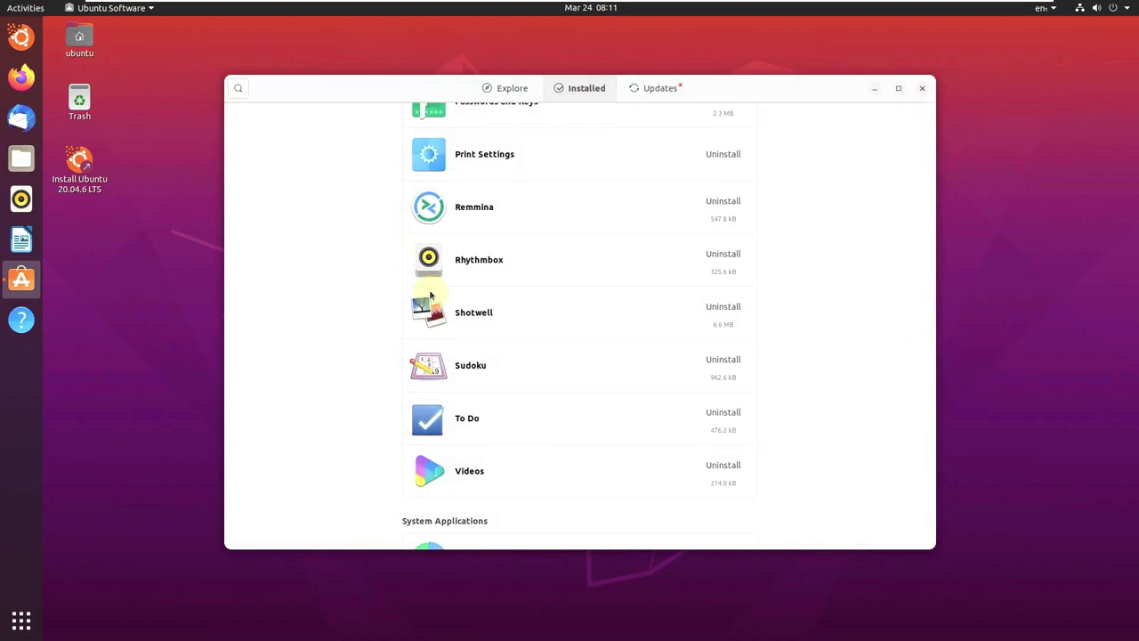
# Scroll back up the installed list and view the GNOME Disks details page
pyautogui.scroll(1, 614, 364)
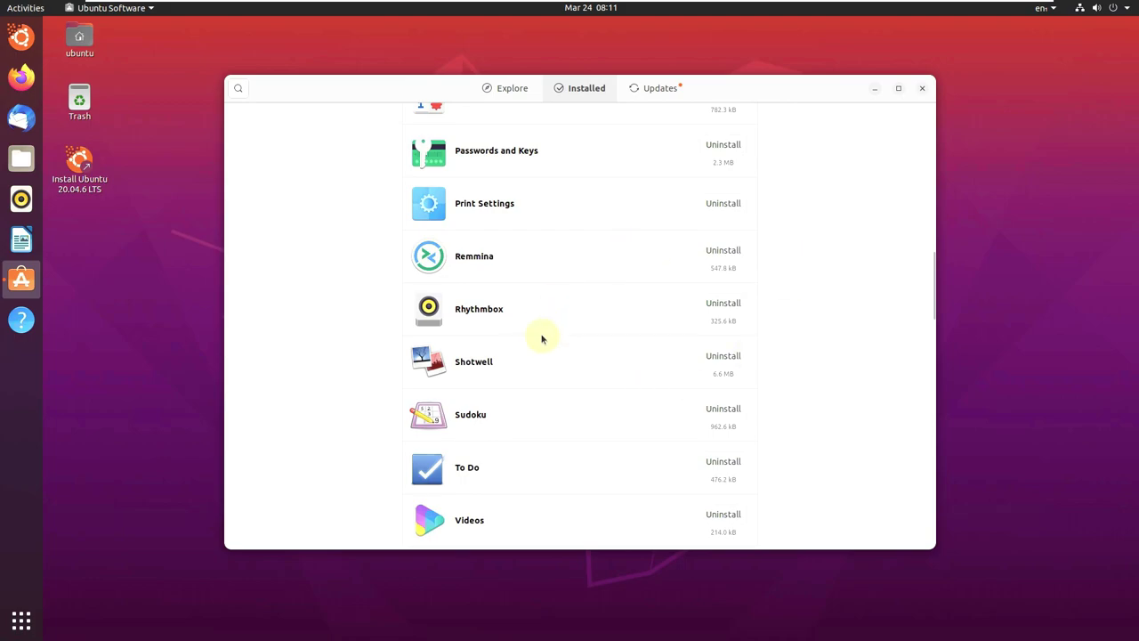
pyautogui.scroll(3, 559, 401)
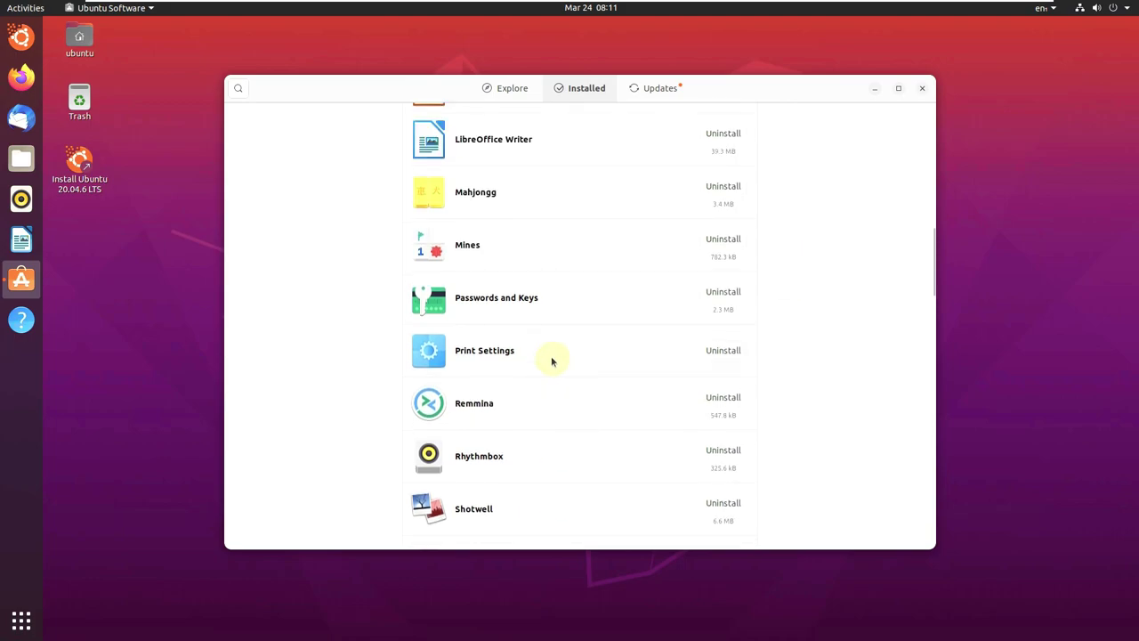
pyautogui.scroll(11, 552, 360)
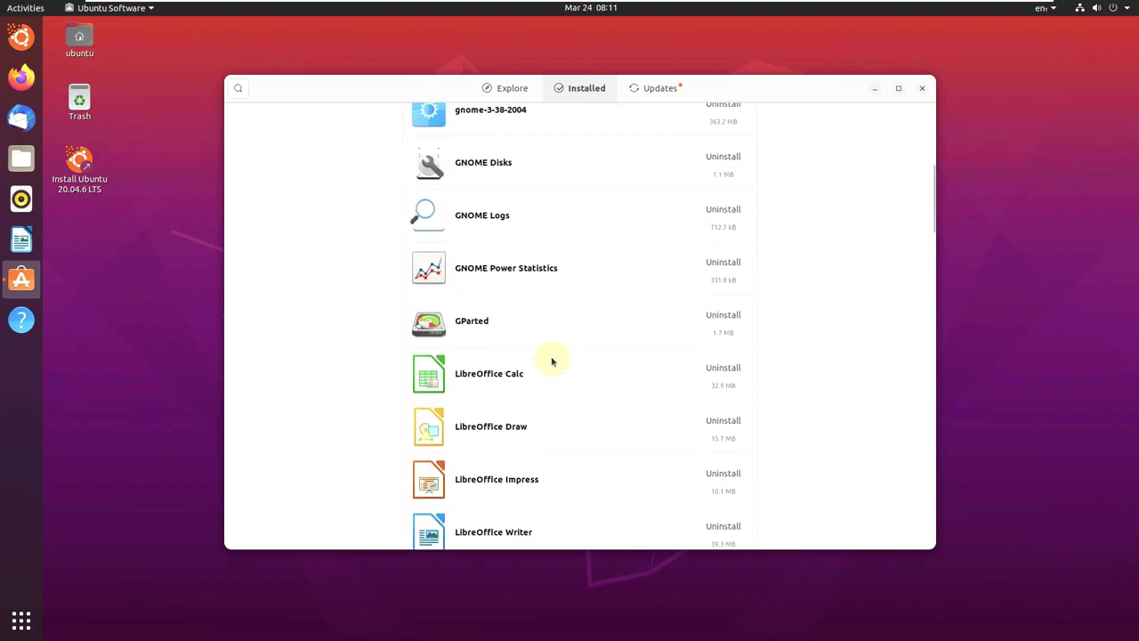
pyautogui.scroll(5, 551, 360)
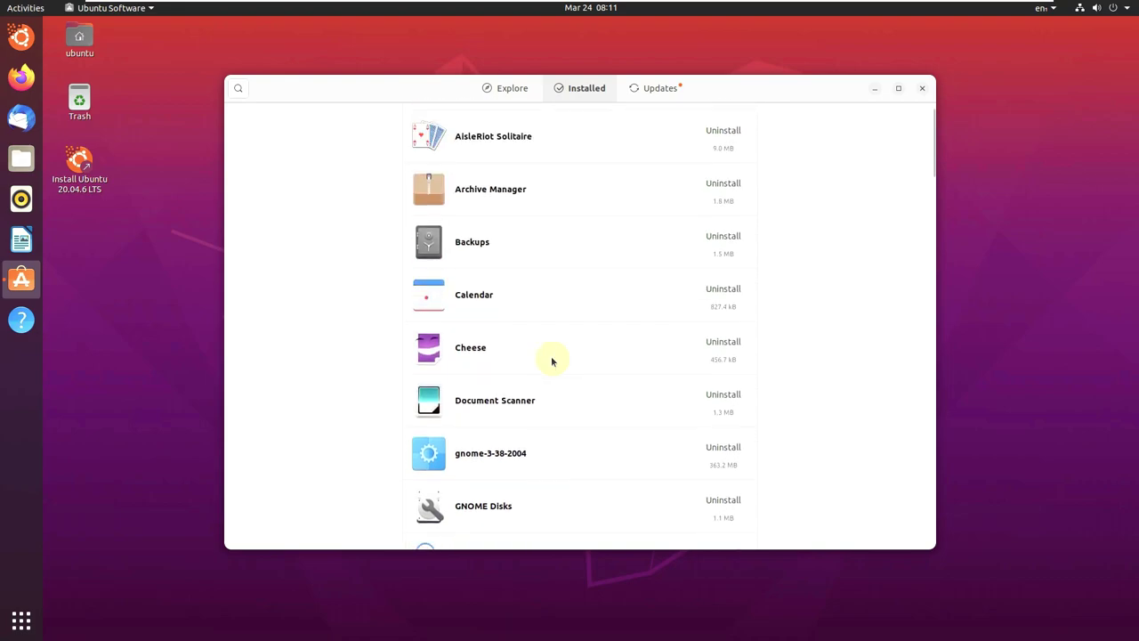
pyautogui.scroll(-2, 552, 360)
pyautogui.click(520, 445)
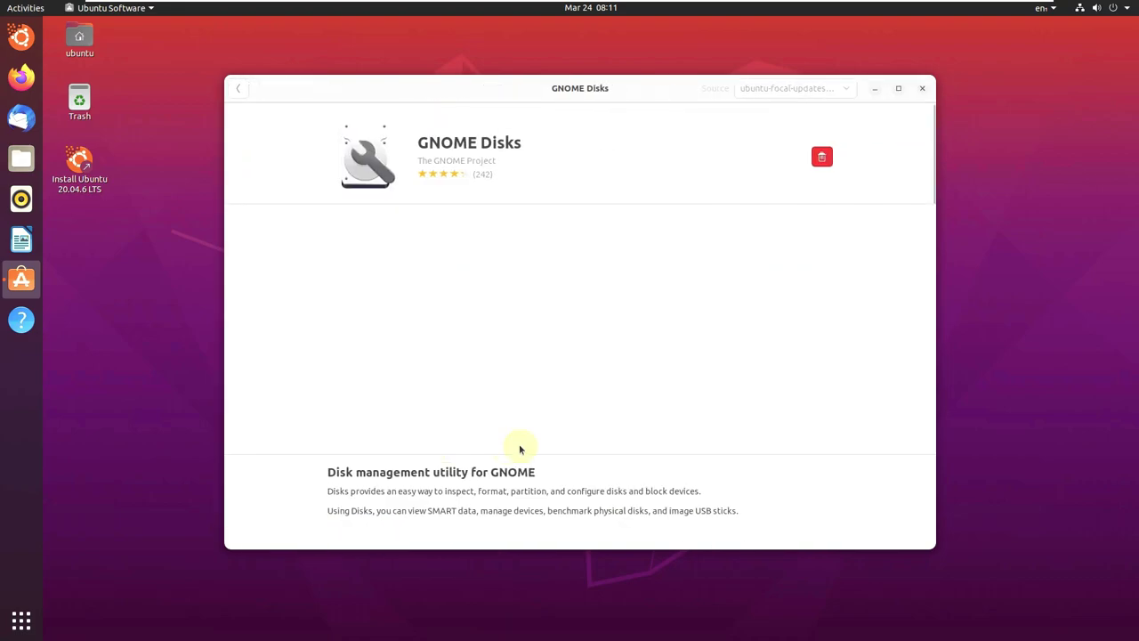
pyautogui.scroll(-6, 518, 447)
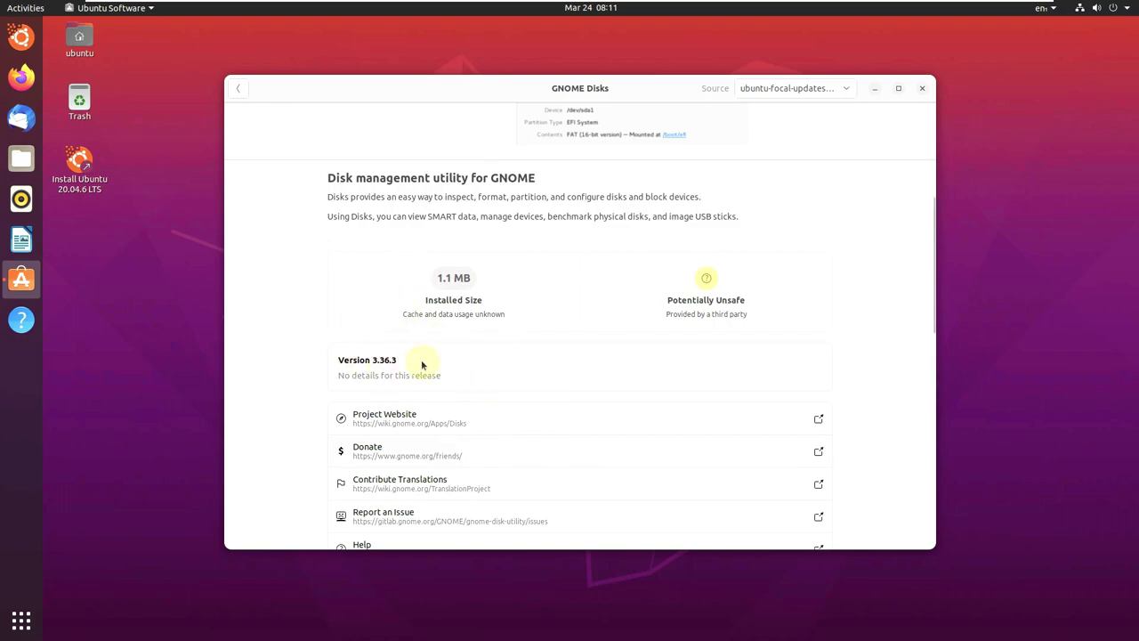
pyautogui.click(241, 90)
# View the Mines details page, then scroll through the rest of the installed apps
pyautogui.scroll(-6, 531, 307)
pyautogui.scroll(-6, 531, 307)
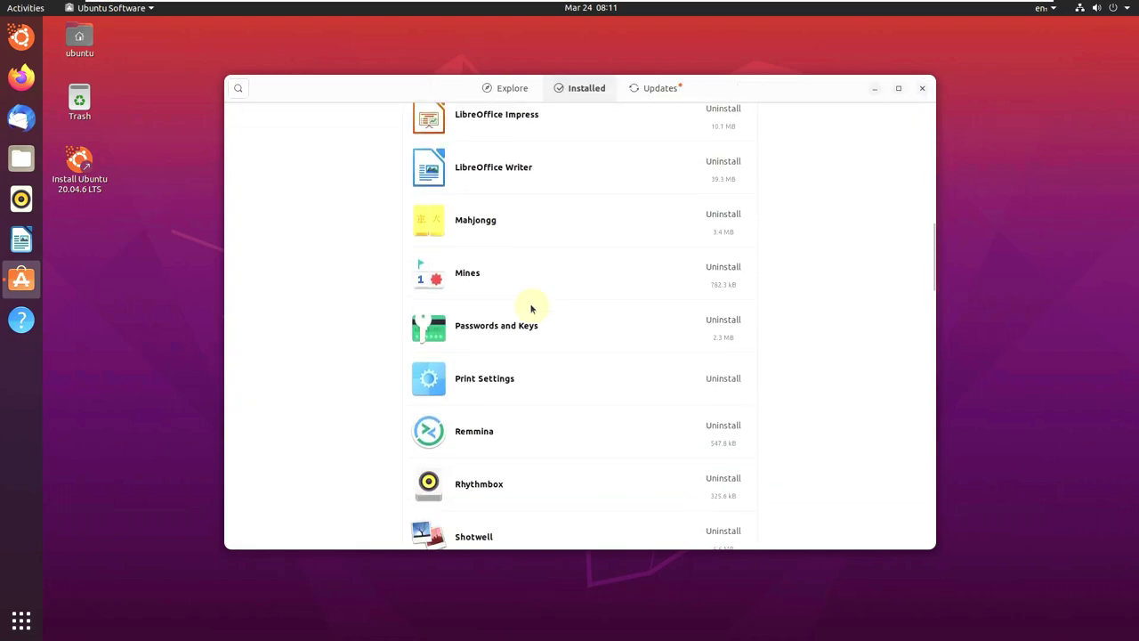
pyautogui.click(531, 285)
pyautogui.scroll(-5, 531, 285)
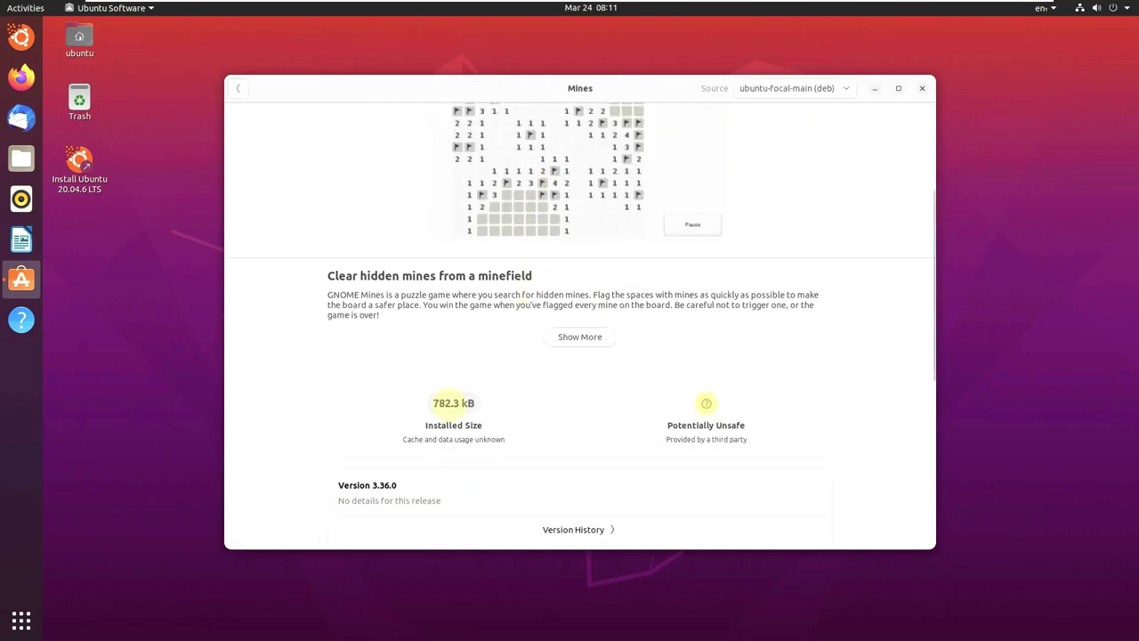
pyautogui.click(234, 89)
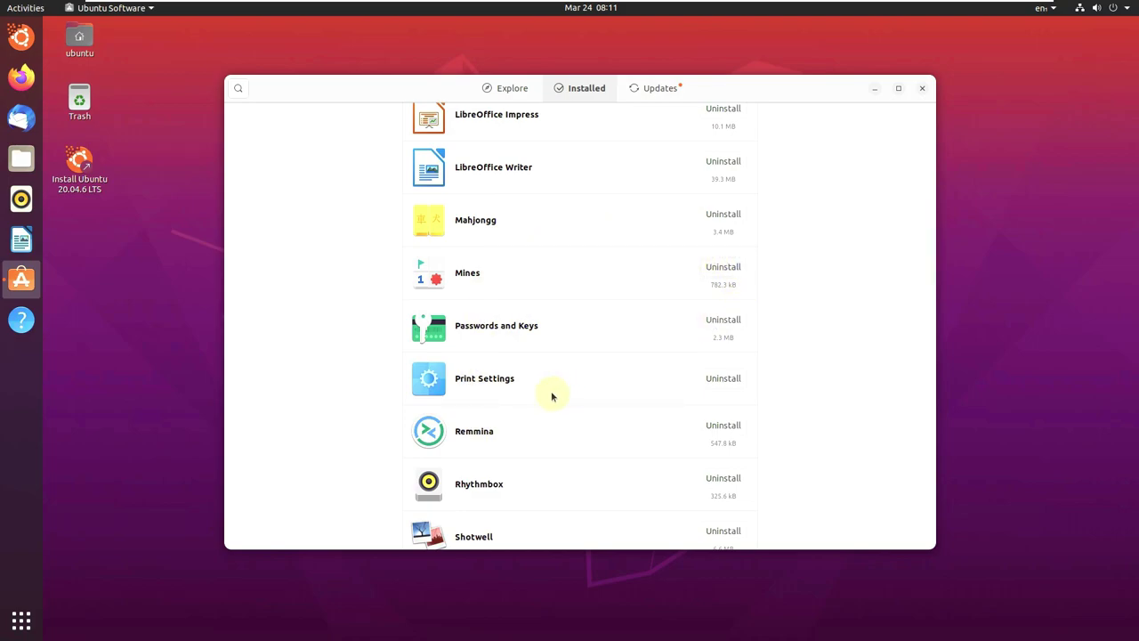
pyautogui.scroll(-1, 551, 397)
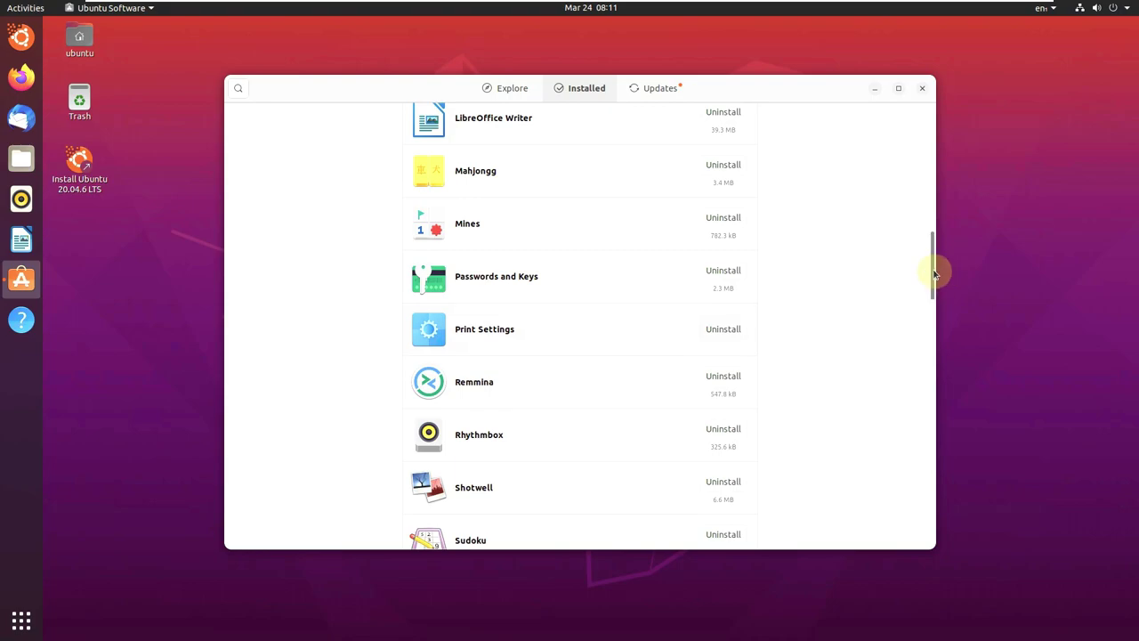
pyautogui.moveTo(935, 274); pyautogui.dragTo(898, 120)
pyautogui.scroll(-1, 917, 441)
pyautogui.click(657, 96)
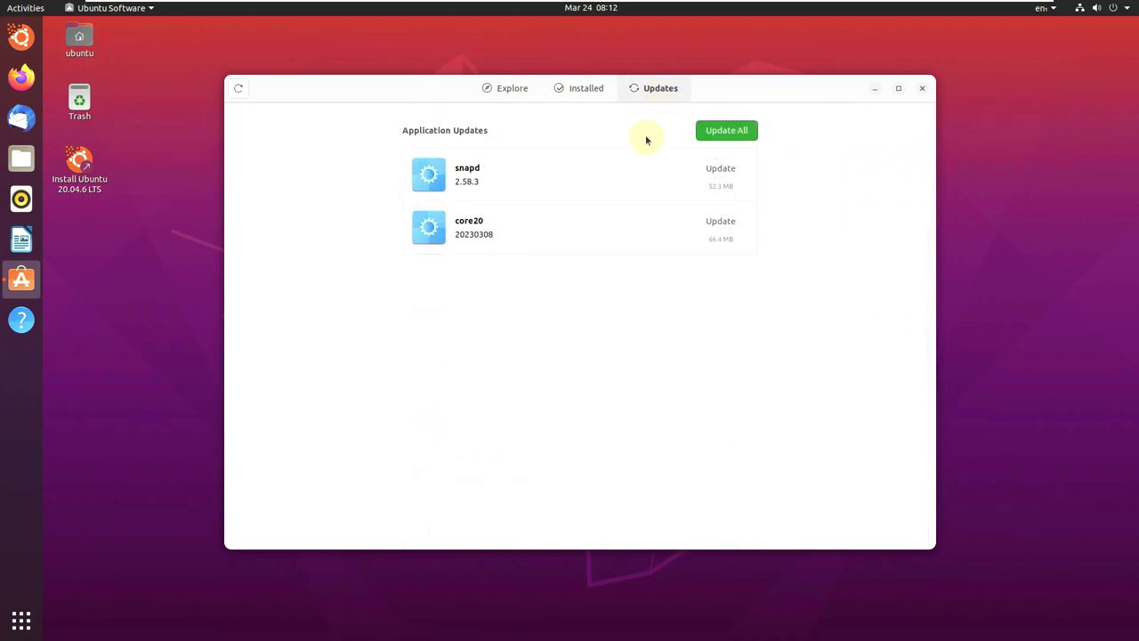
pyautogui.click(556, 172)
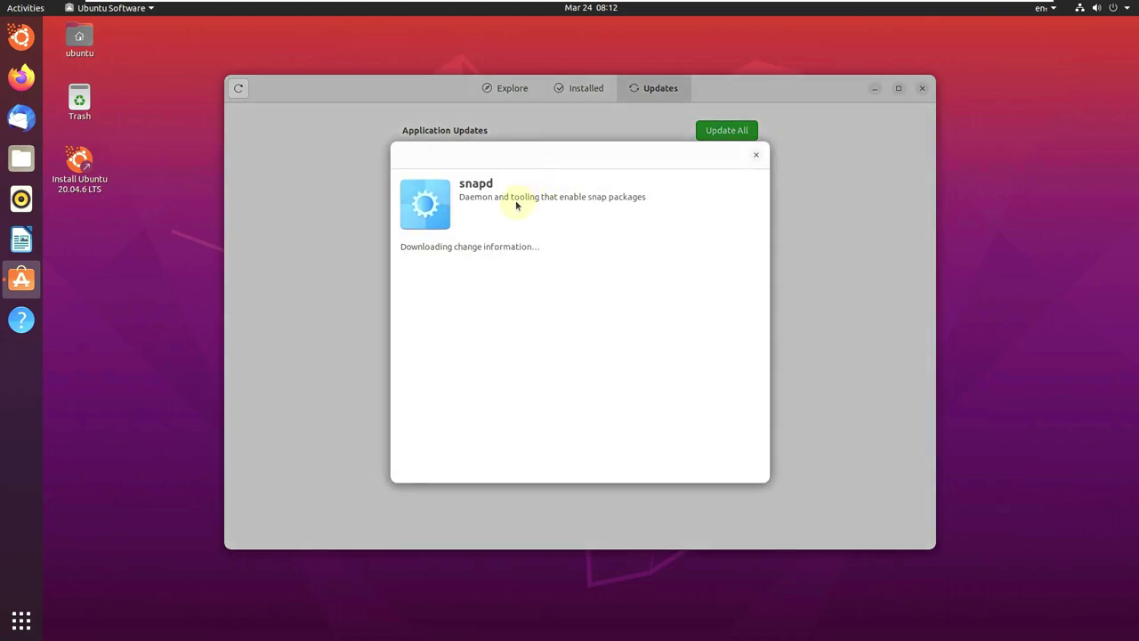
pyautogui.click(752, 155)
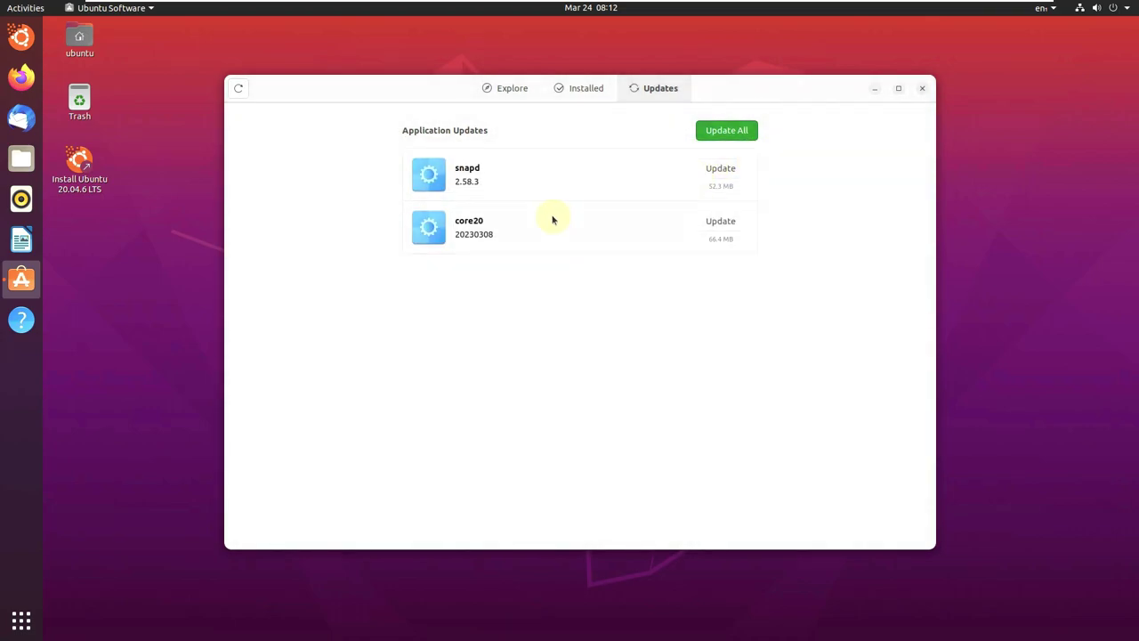
pyautogui.click(552, 220)
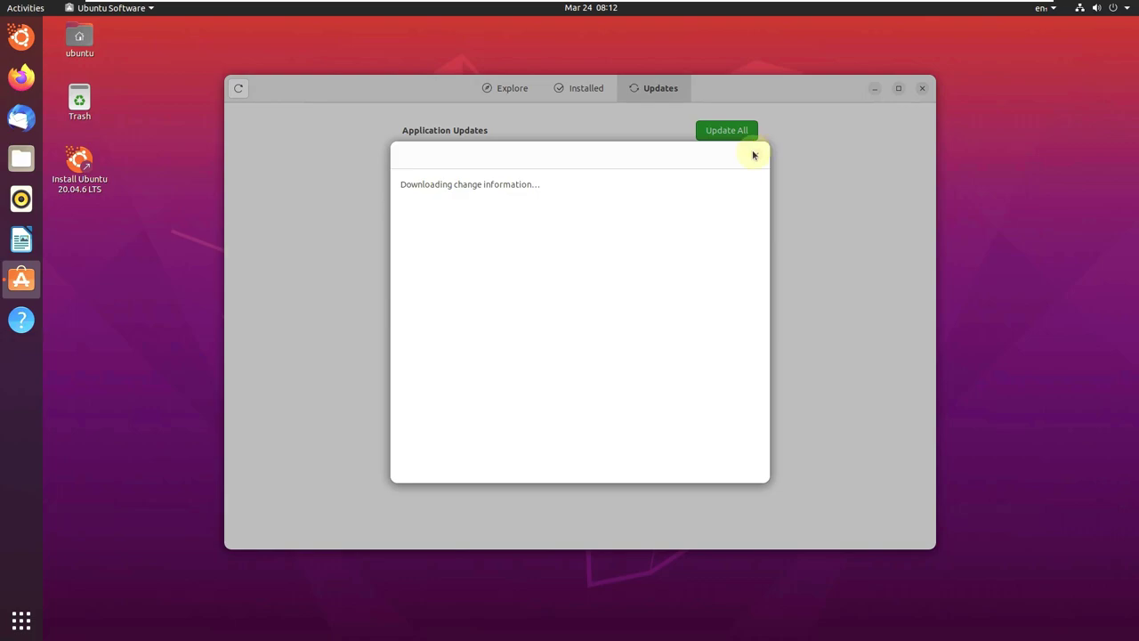
pyautogui.click(752, 156)
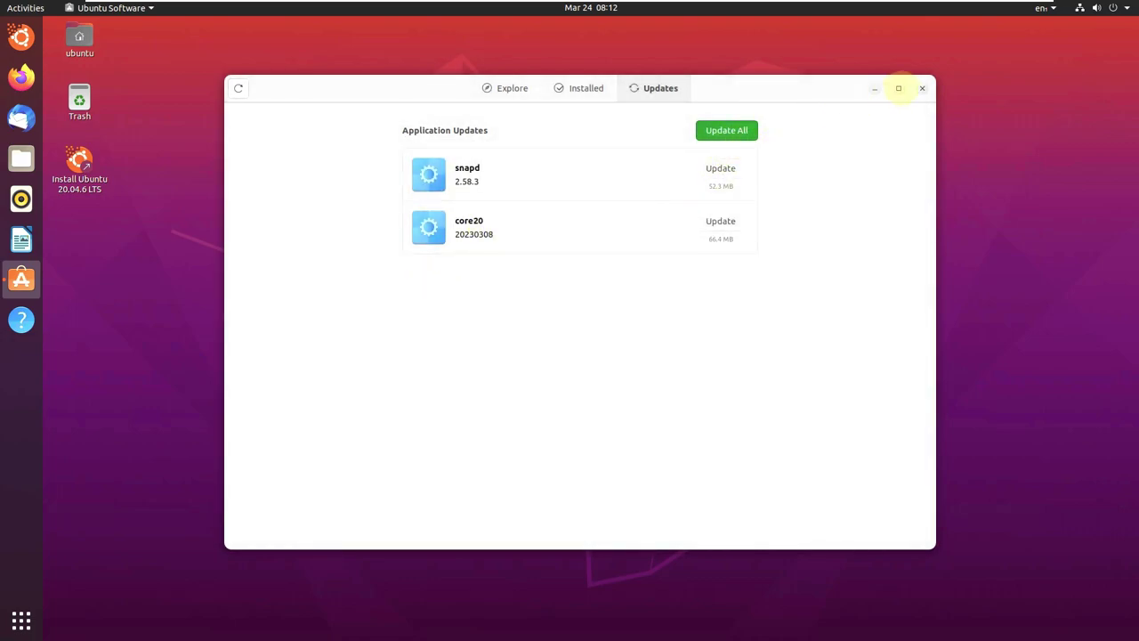
# Close Ubuntu Software and set the wooden bridge photo as wallpaper via Change Background
pyautogui.click(923, 89)
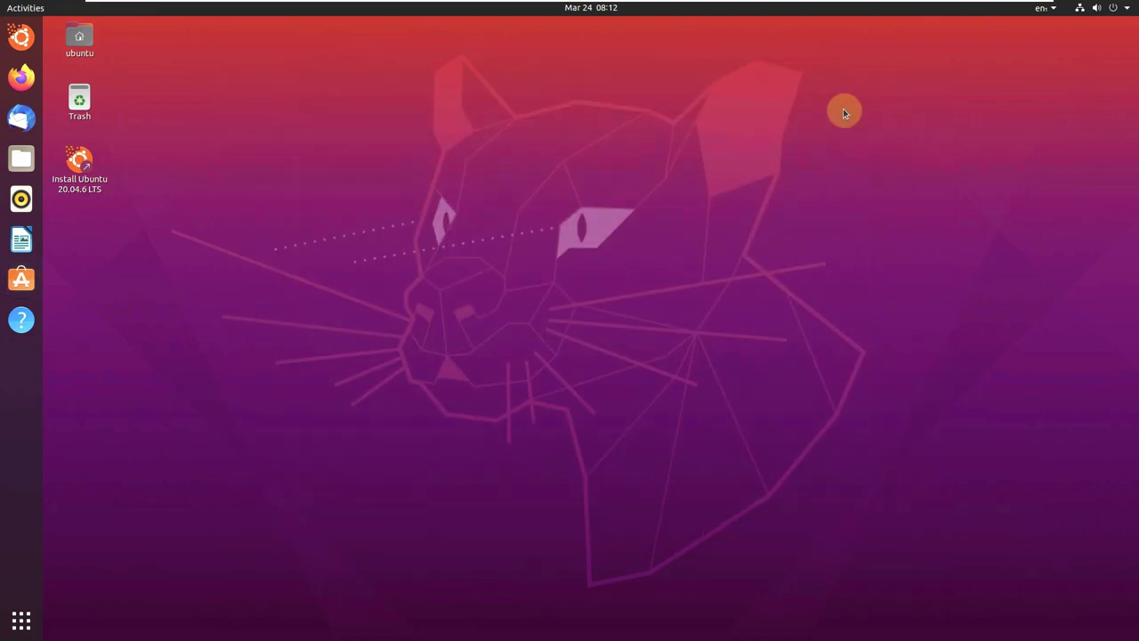
pyautogui.rightClick(401, 144)
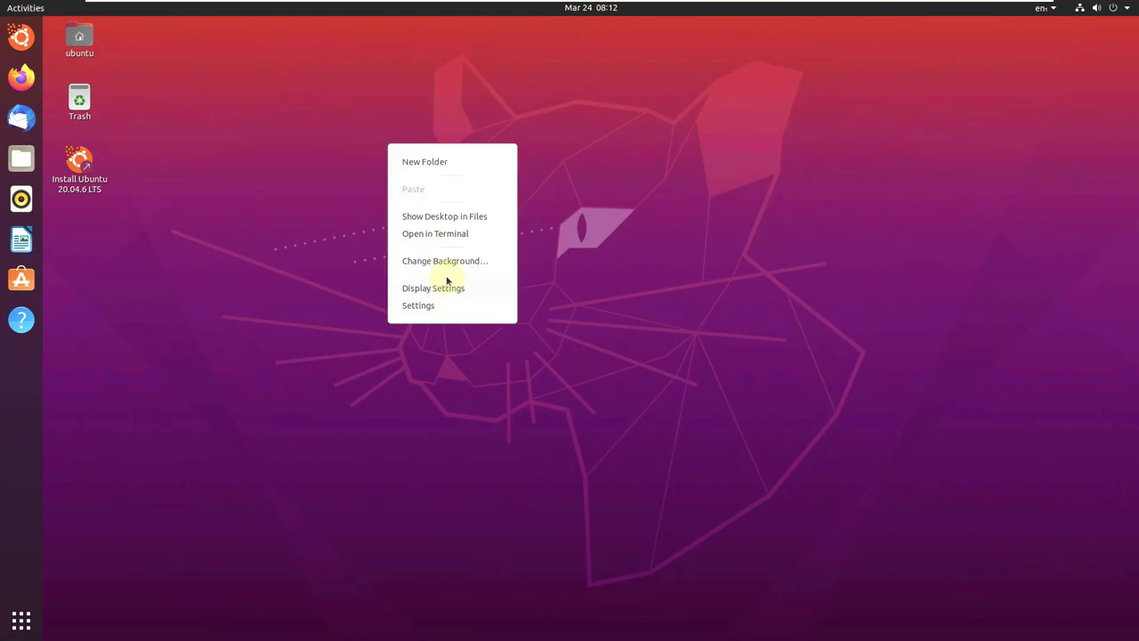
pyautogui.click(450, 261)
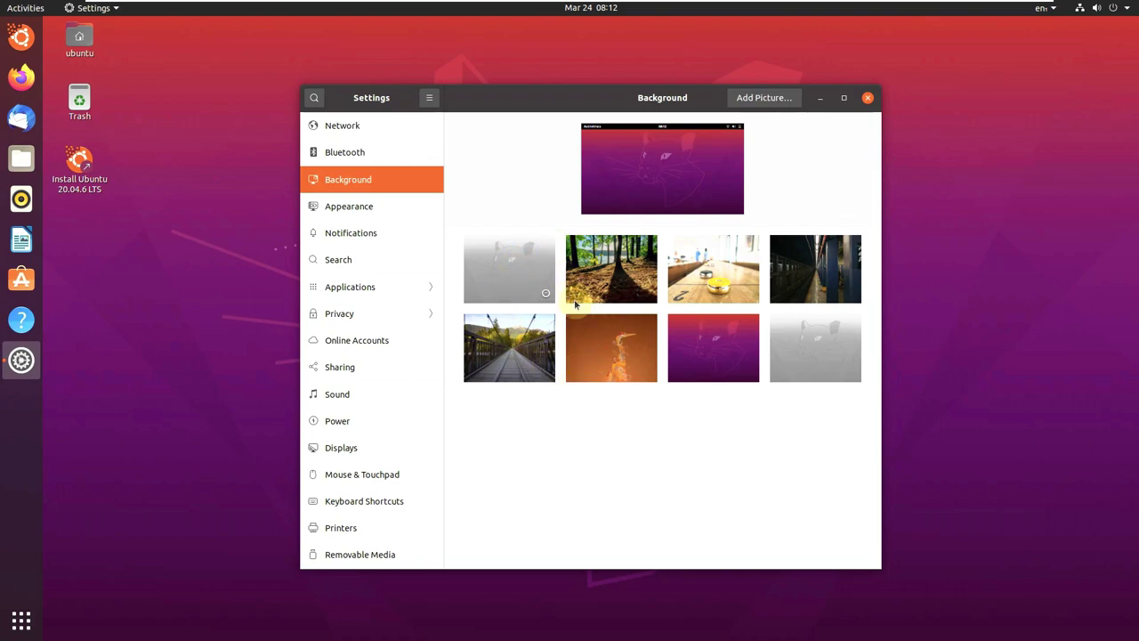
pyautogui.click(499, 354)
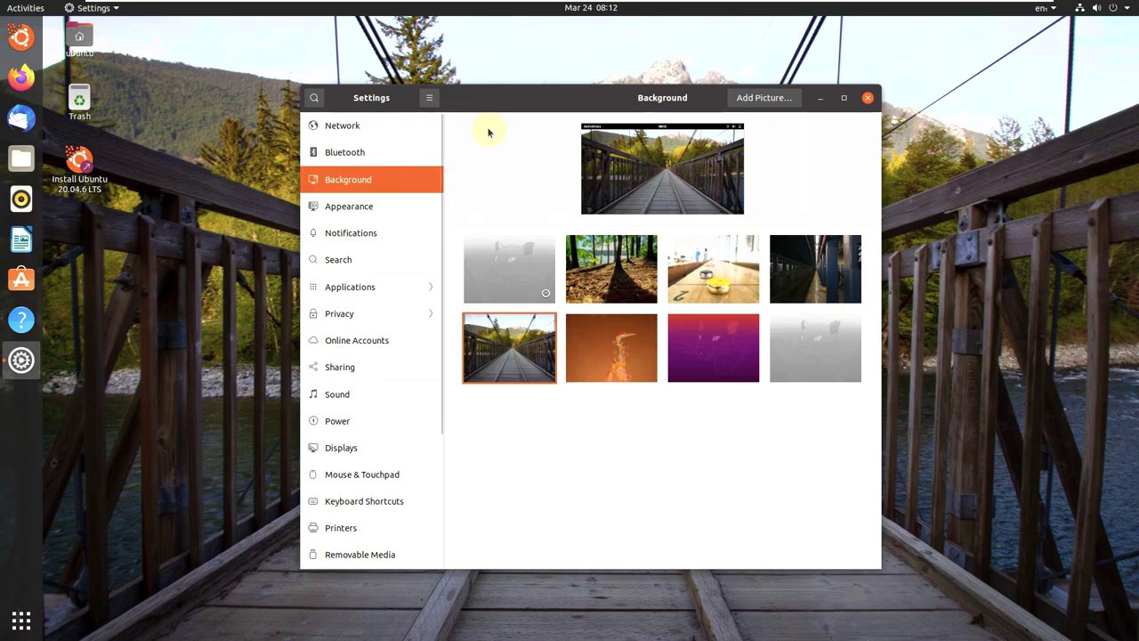
pyautogui.moveTo(463, 104); pyautogui.dragTo(415, 126)
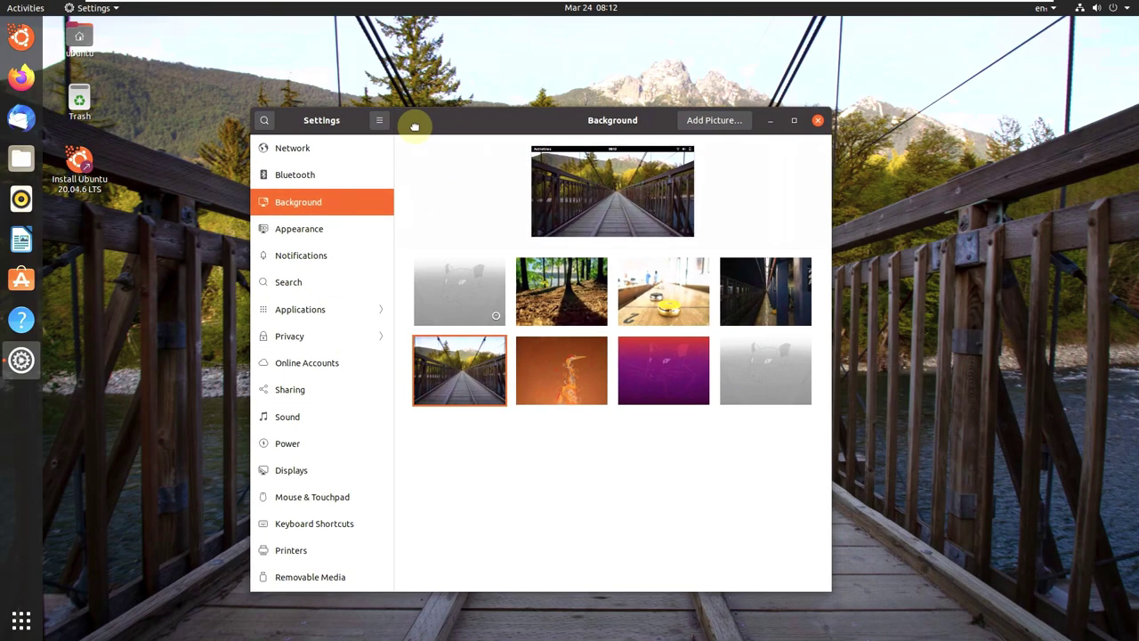
# Look through the Network, Bluetooth and Background settings pages
pyautogui.click(326, 156)
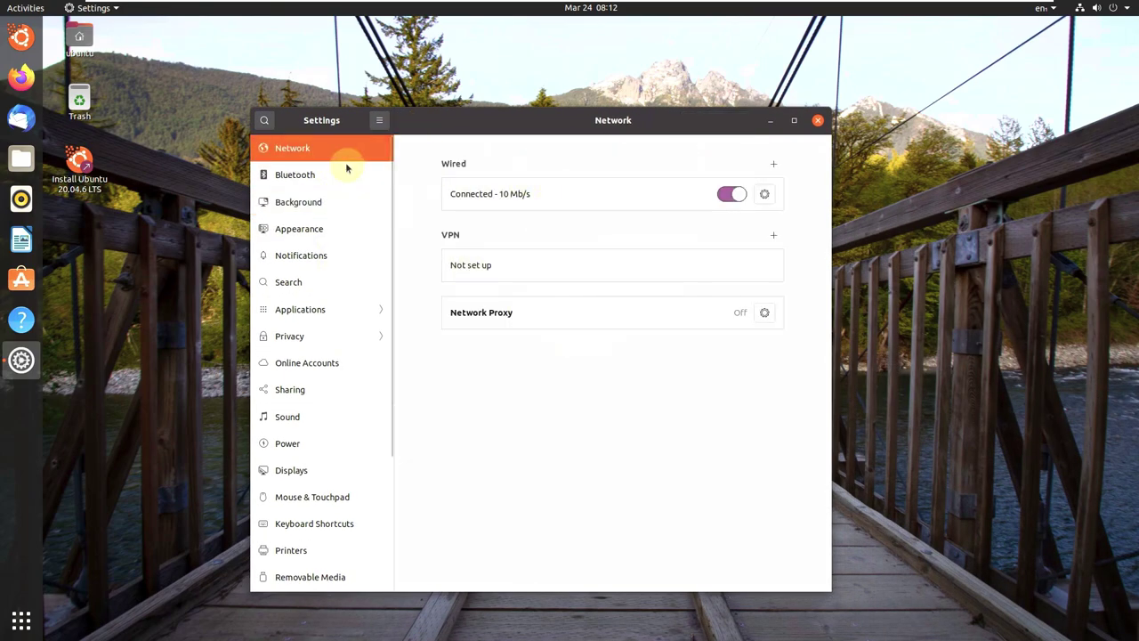
pyautogui.click(343, 171)
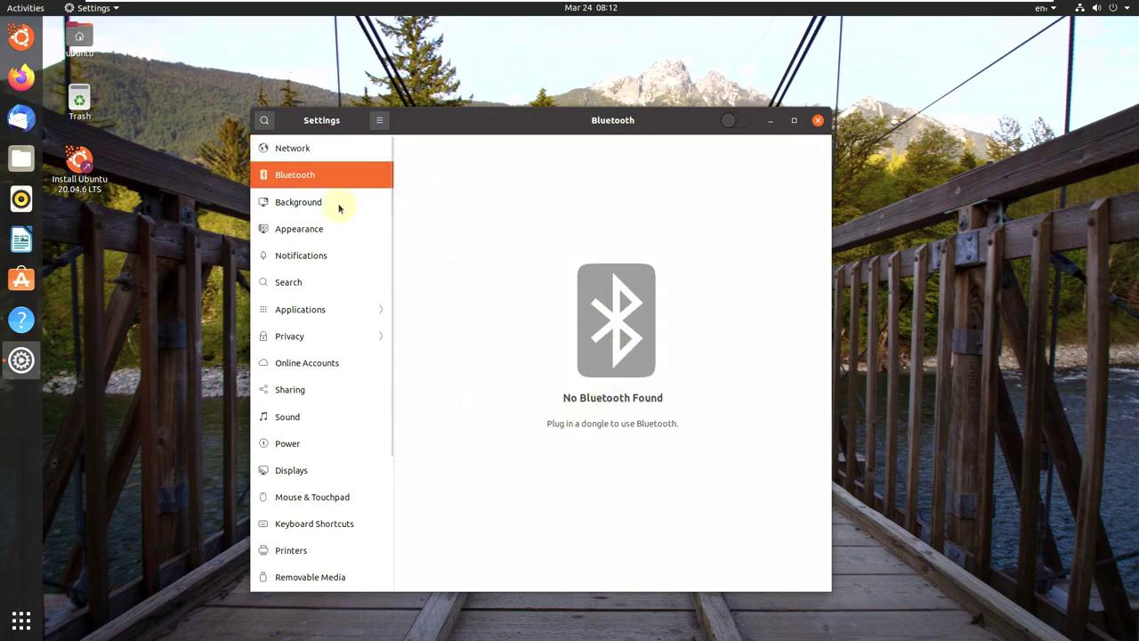
pyautogui.click(339, 206)
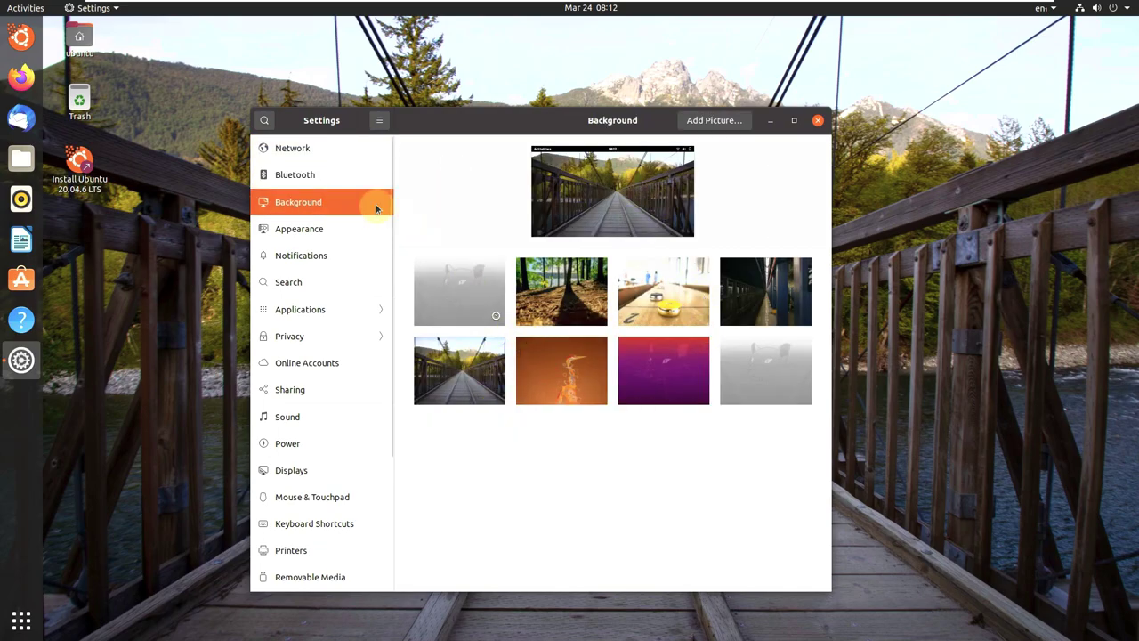
# In Appearance, try Dark and Light, keep Standard, auto-hide off, dock icon size 46
pyautogui.click(327, 226)
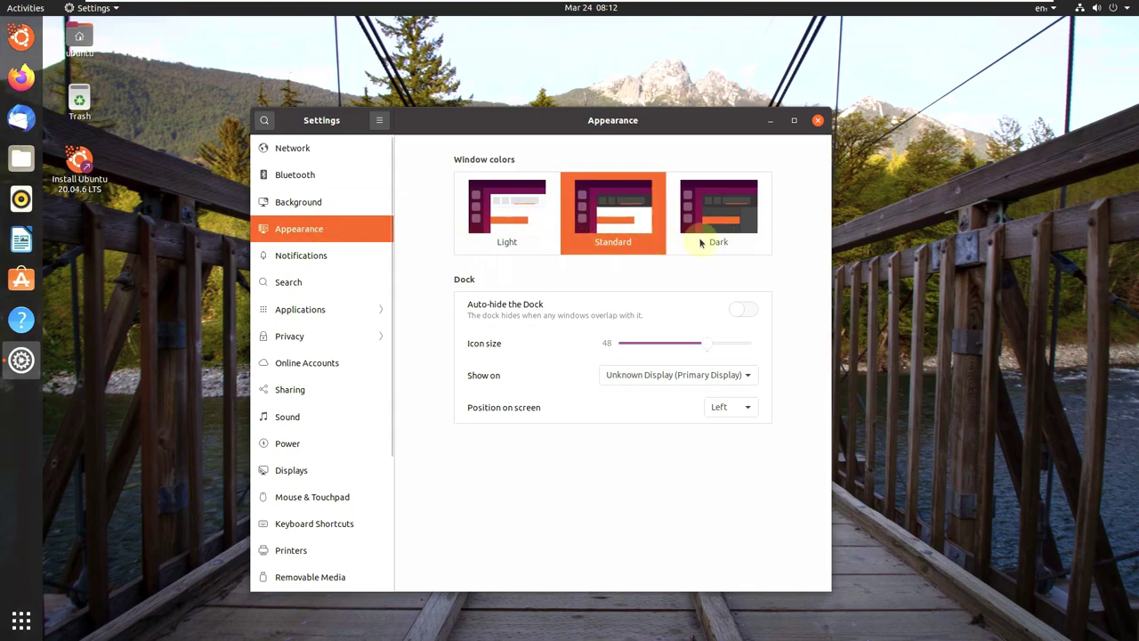
pyautogui.click(700, 240)
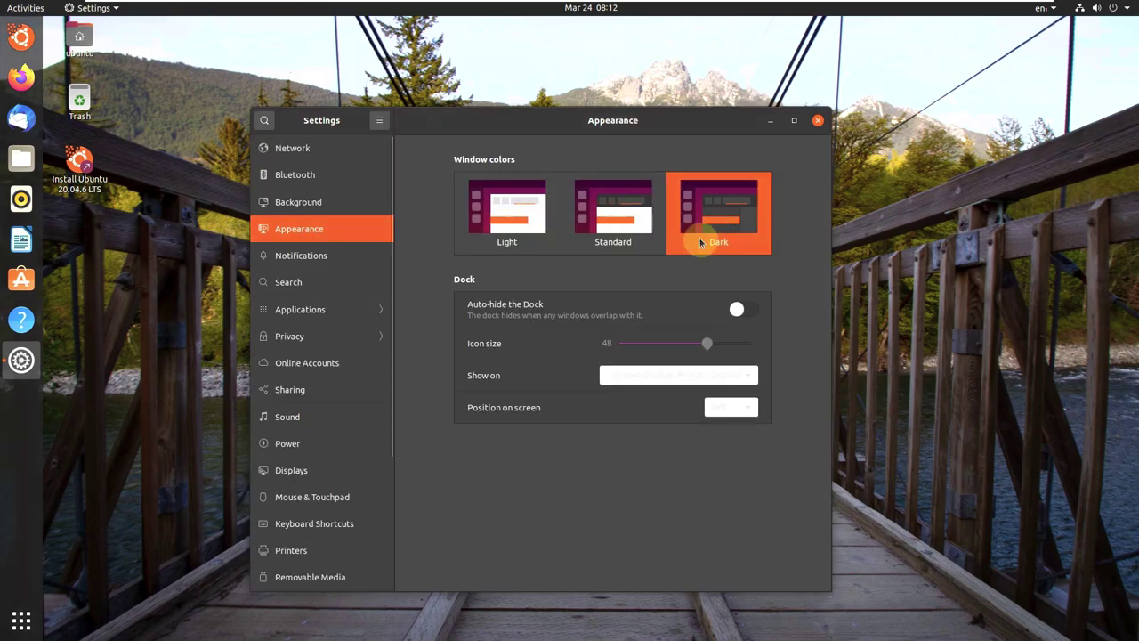
pyautogui.click(534, 227)
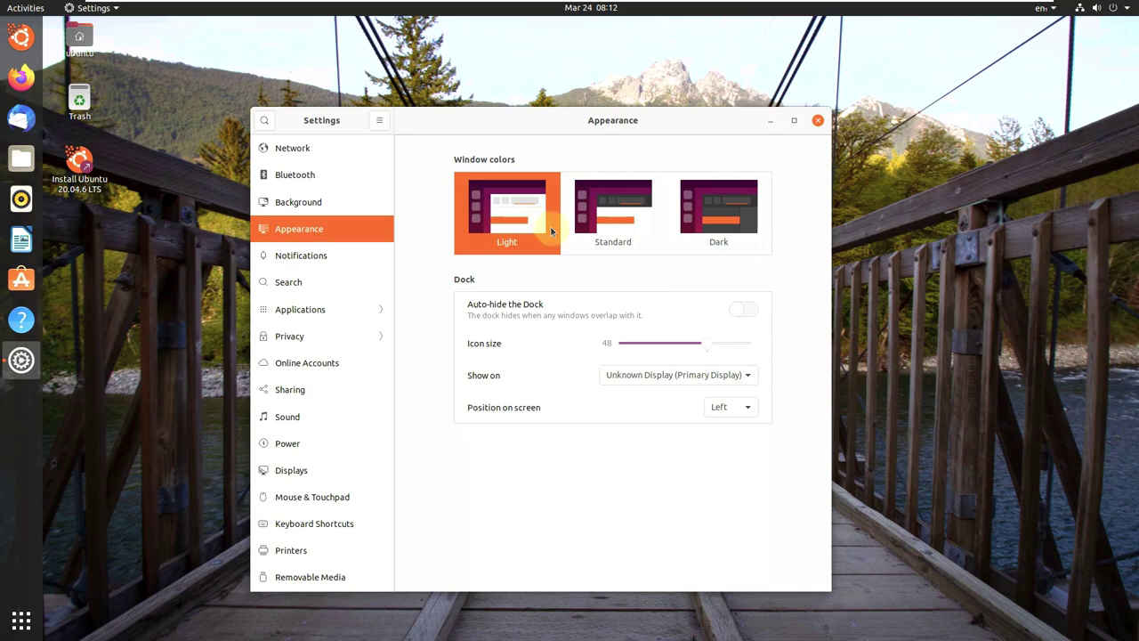
pyautogui.click(636, 226)
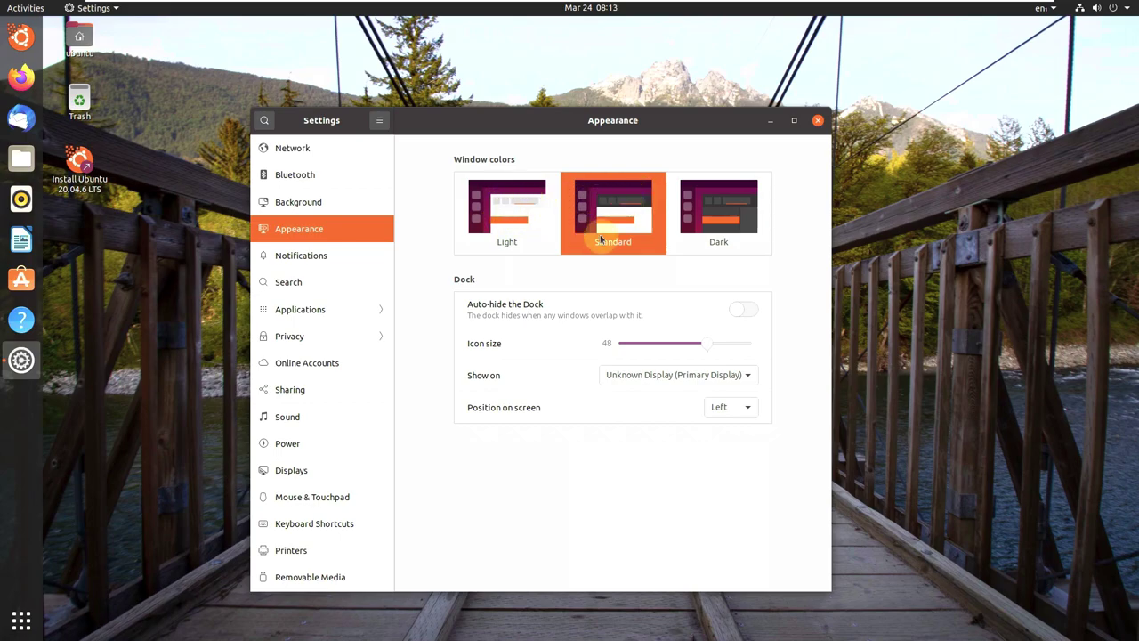
pyautogui.click(739, 311)
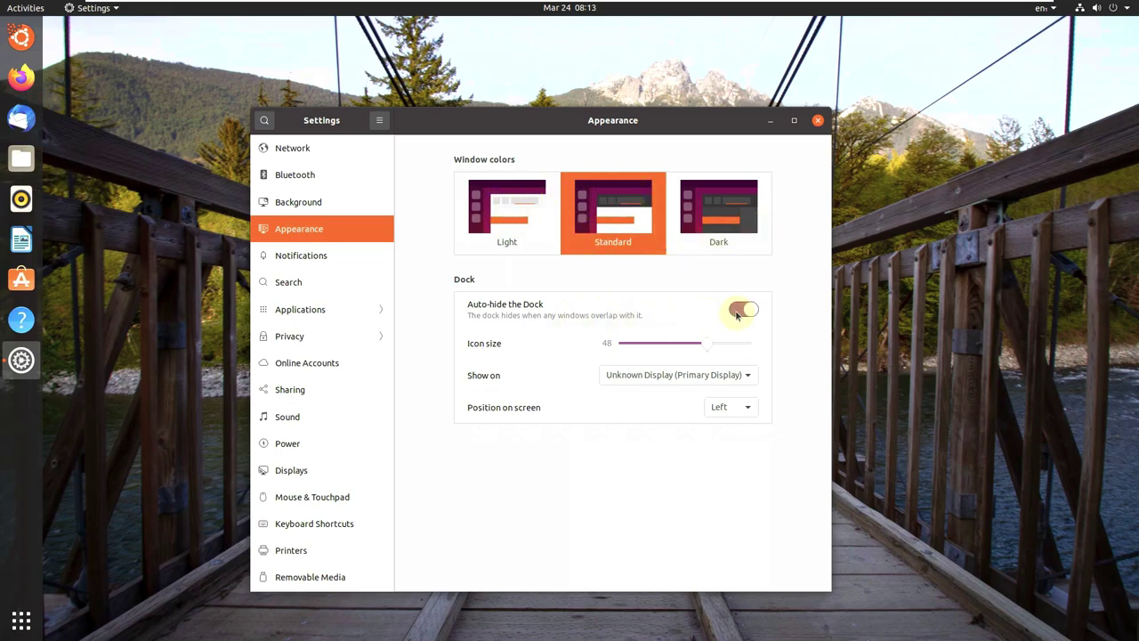
pyautogui.click(743, 310)
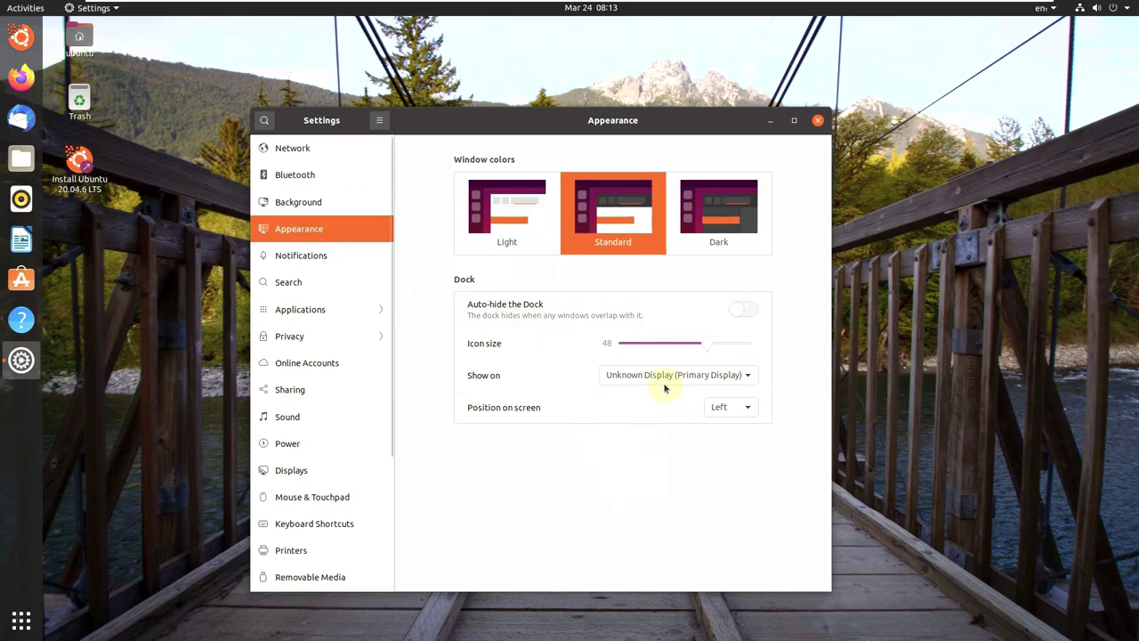
pyautogui.moveTo(705, 349); pyautogui.dragTo(702, 347)
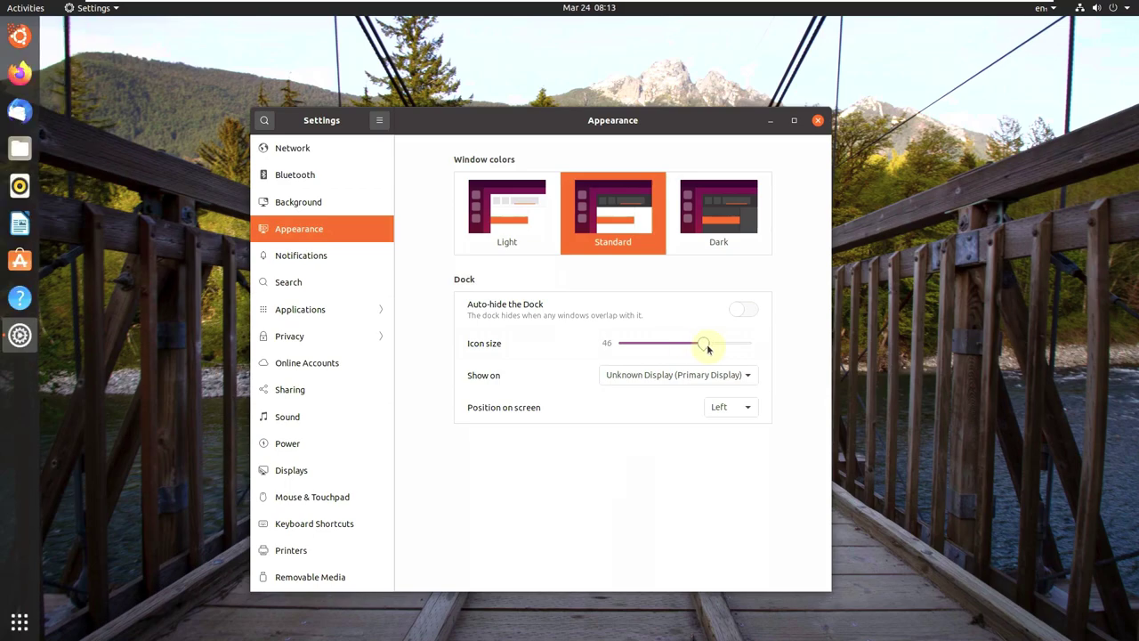
# Browse the Notifications, Search, Applications and Online Accounts settings pages
pyautogui.click(325, 259)
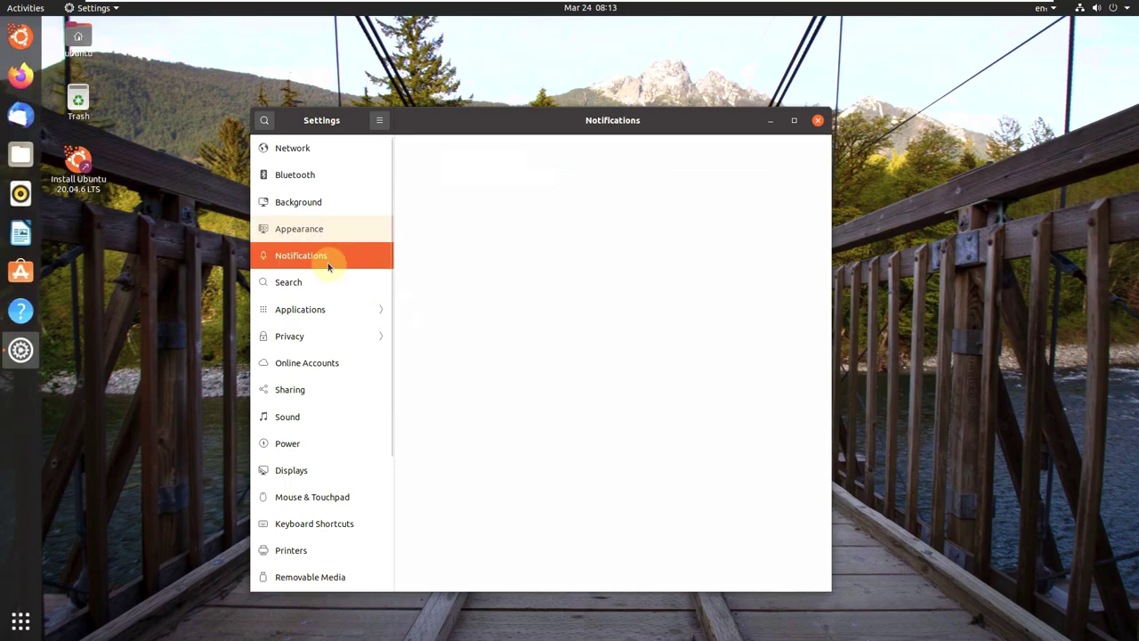
pyautogui.scroll(-3, 797, 296)
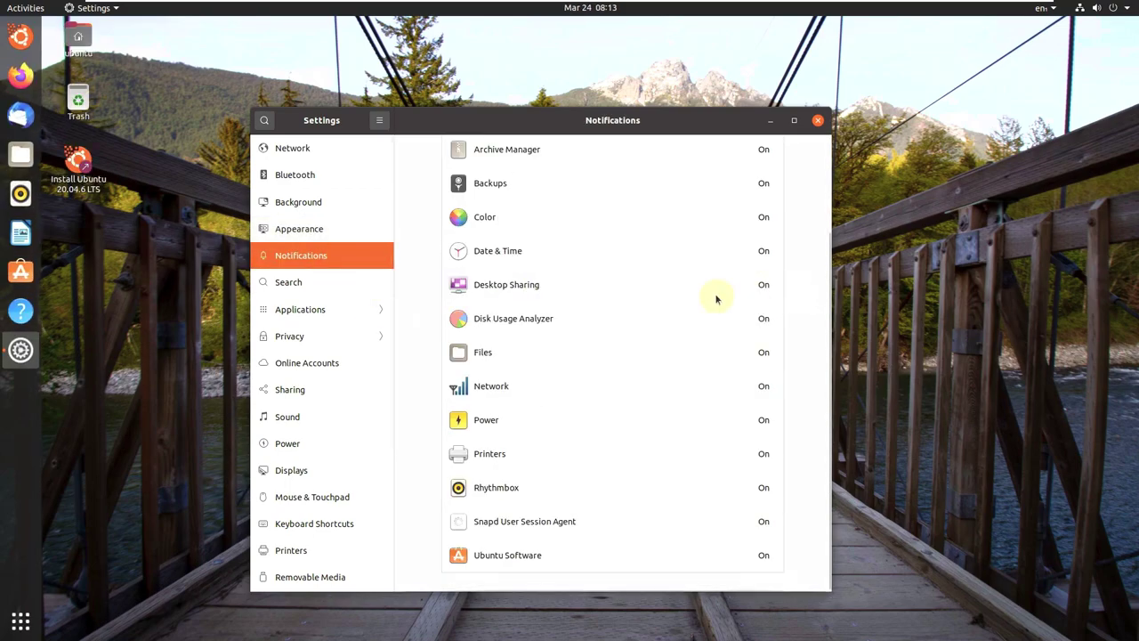
pyautogui.click(359, 276)
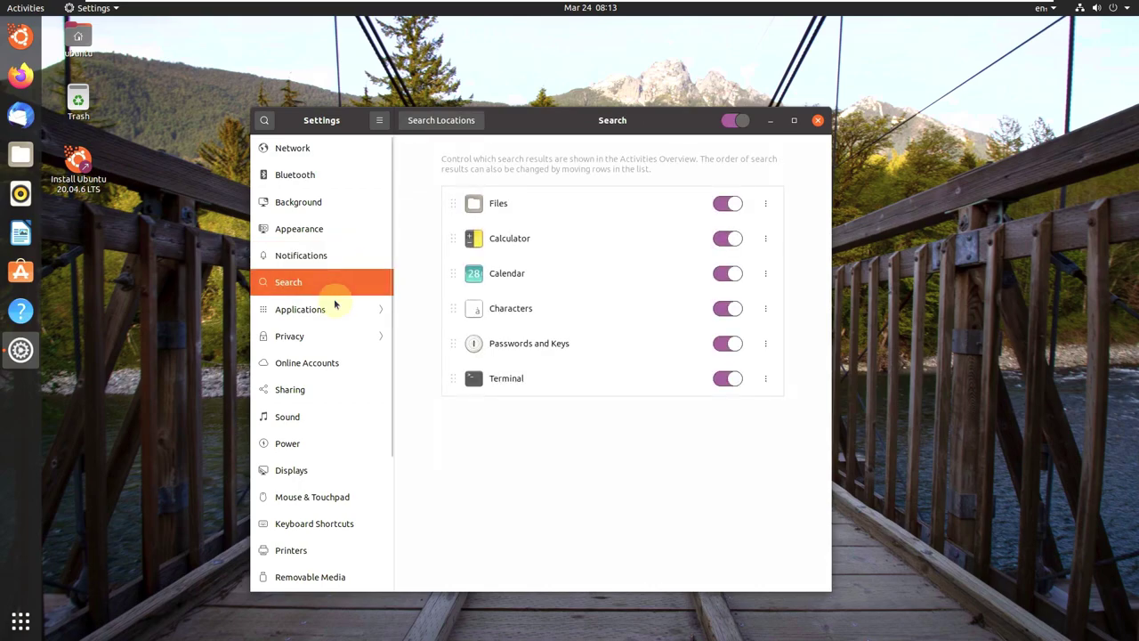
pyautogui.click(335, 307)
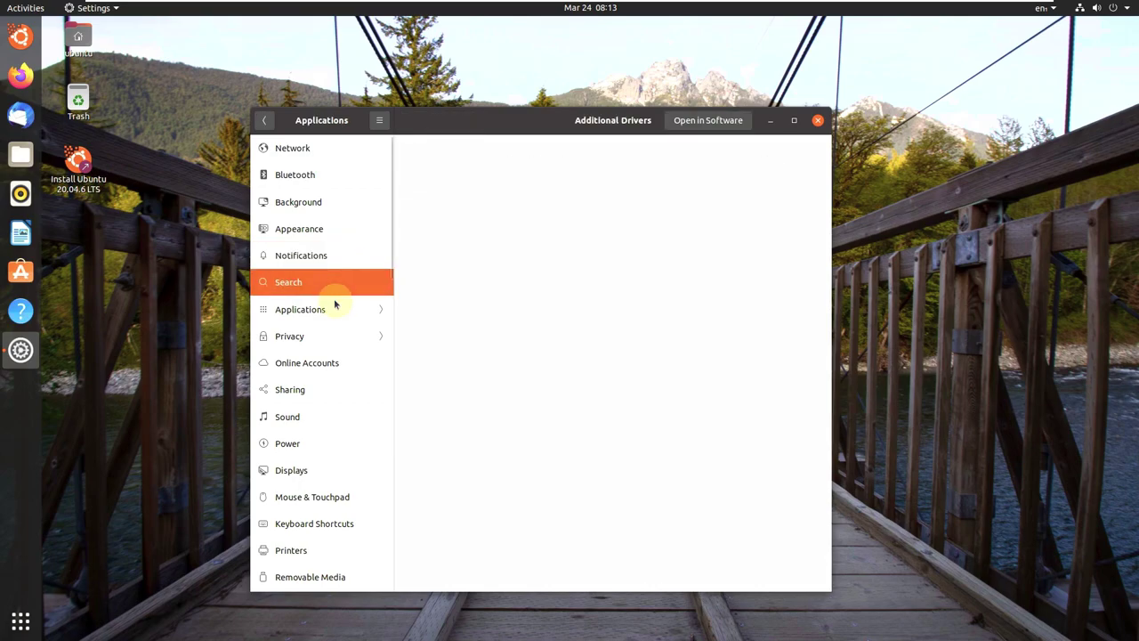
pyautogui.click(267, 124)
pyautogui.click(326, 362)
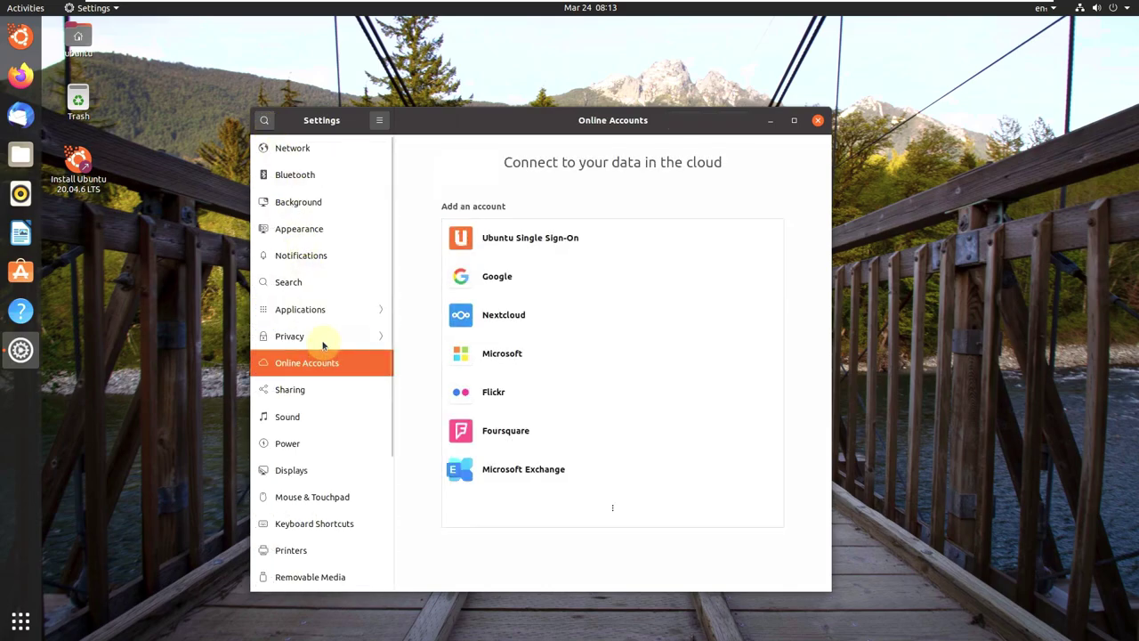
# Step through Privacy's Location Services, Thunderbolt, File History & Trash, Screen Lock and Diagnostics pages
pyautogui.click(323, 340)
pyautogui.click(315, 178)
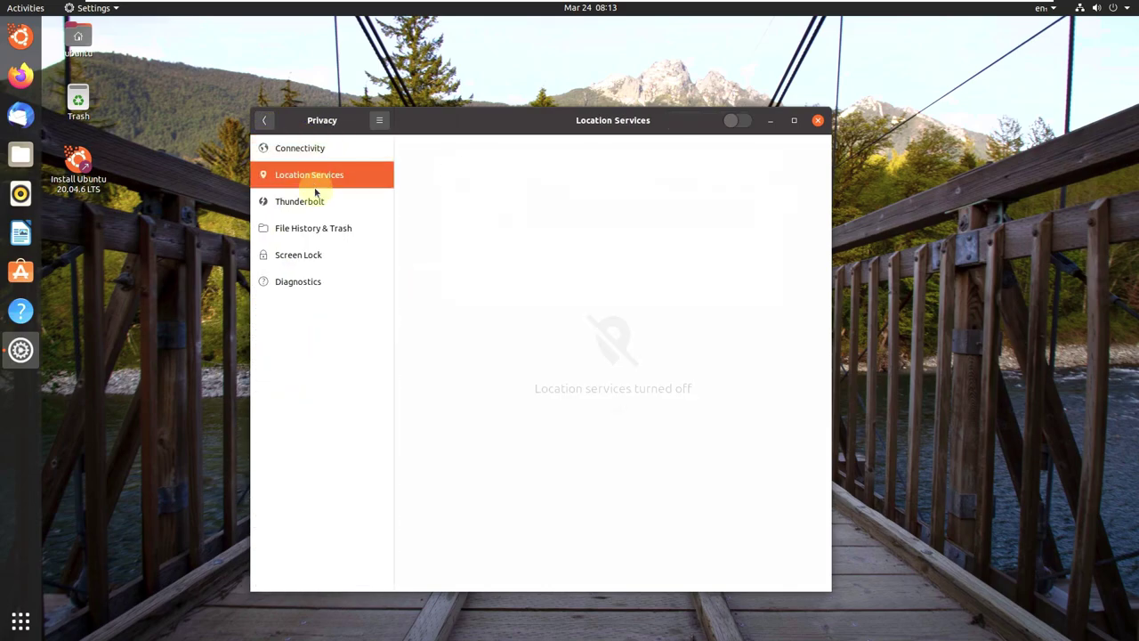
pyautogui.click(323, 209)
pyautogui.click(324, 232)
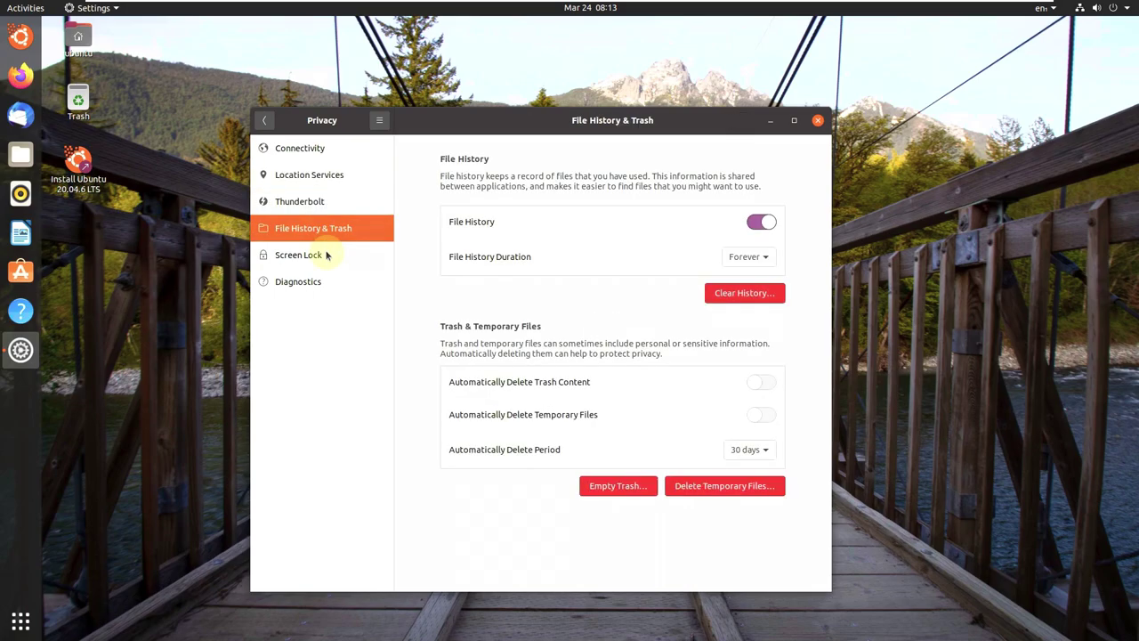
pyautogui.click(325, 258)
pyautogui.click(325, 287)
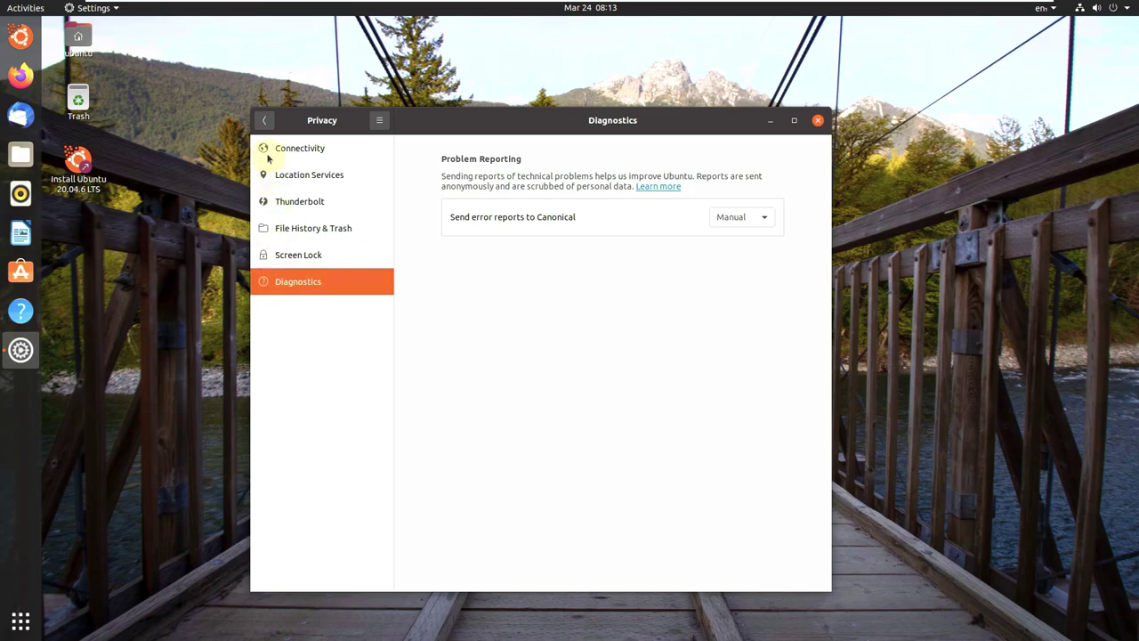
pyautogui.click(263, 123)
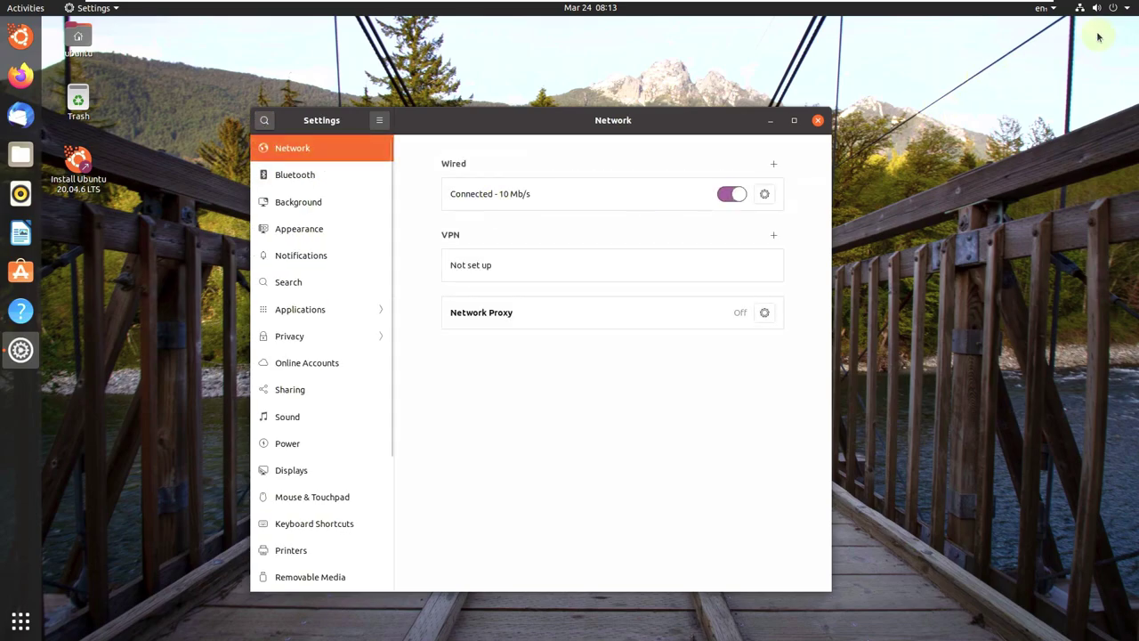
# Revisit the Privacy pages, then move on via Online Accounts to the Sharing panel
pyautogui.click(331, 342)
pyautogui.click(307, 178)
pyautogui.click(313, 203)
pyautogui.click(319, 229)
pyautogui.click(323, 257)
pyautogui.click(322, 280)
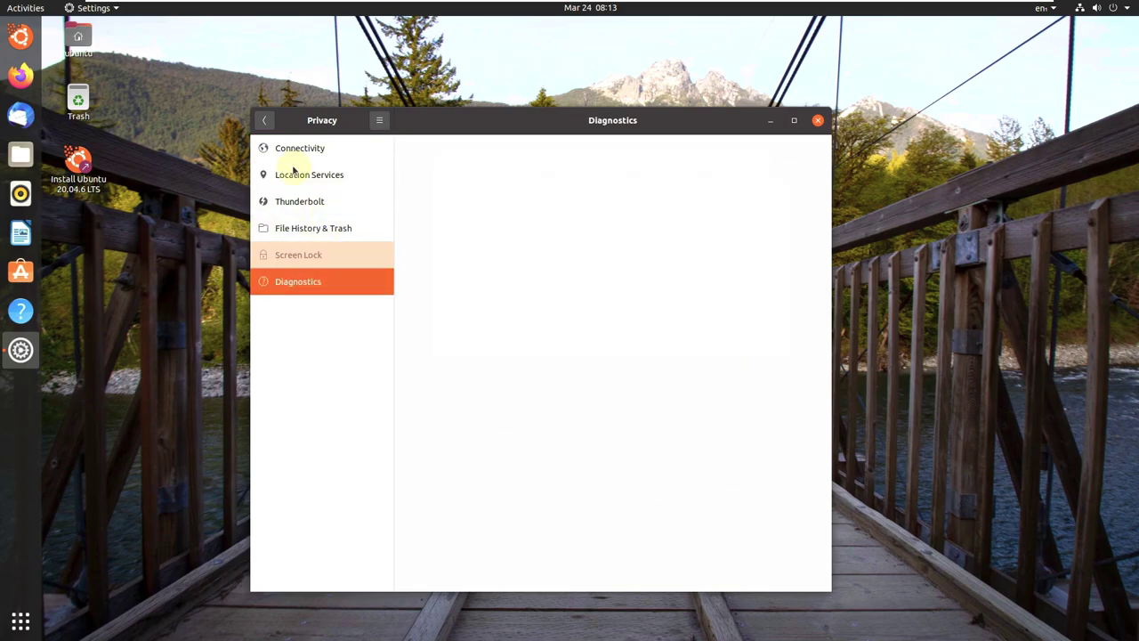
pyautogui.click(264, 120)
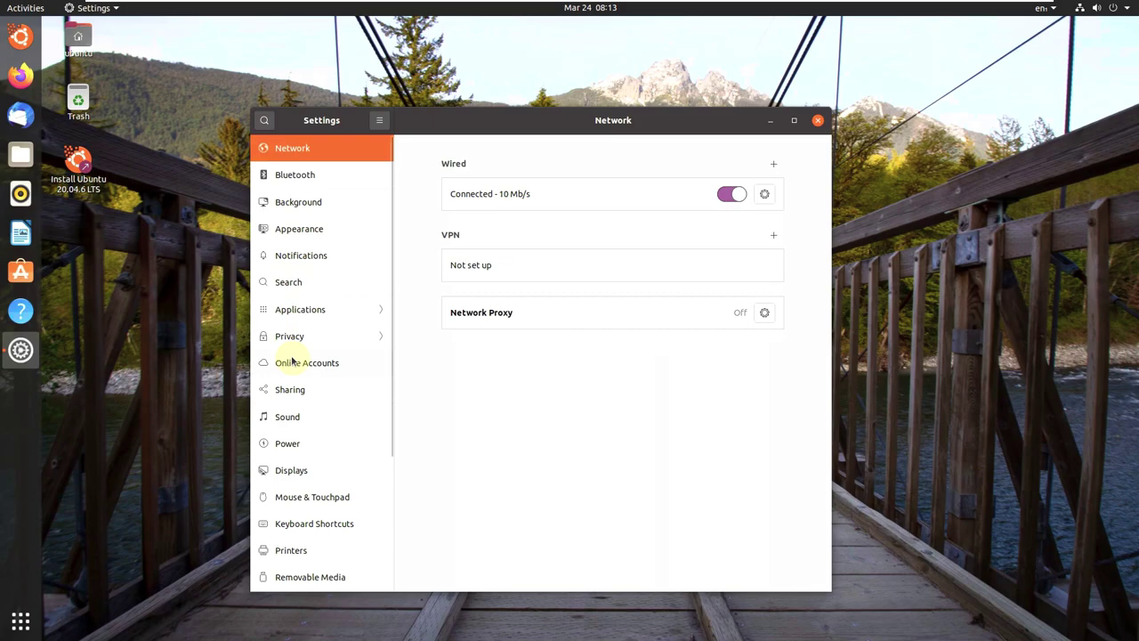
pyautogui.click(294, 362)
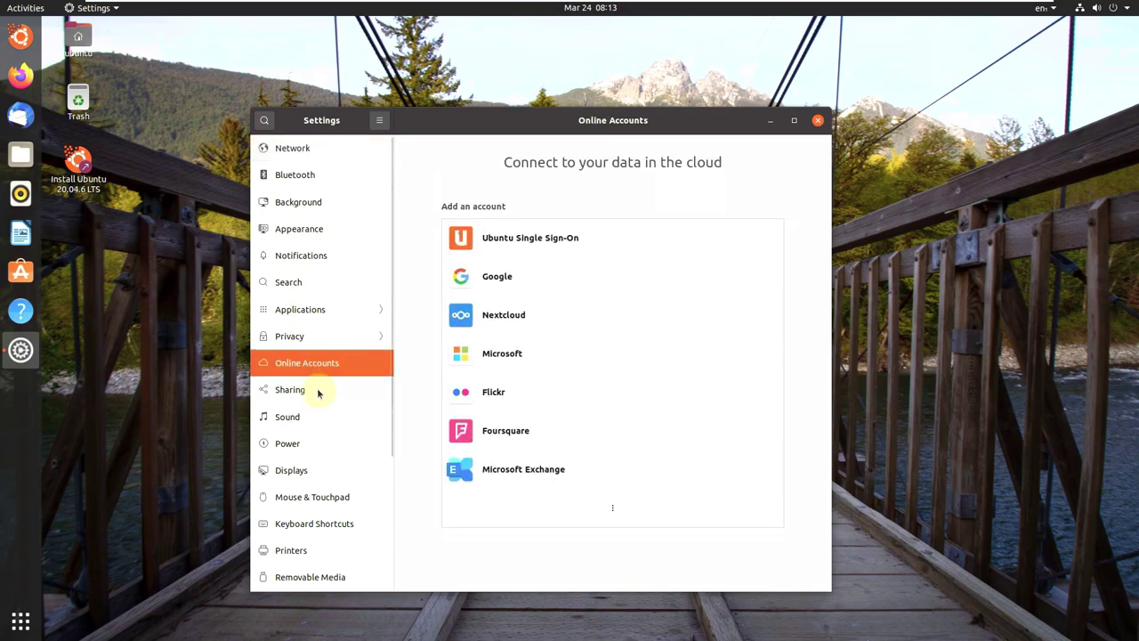
pyautogui.click(318, 394)
# Set the Power panel's Blank Screen delay to Never
pyautogui.moveTo(389, 376); pyautogui.dragTo(387, 444)
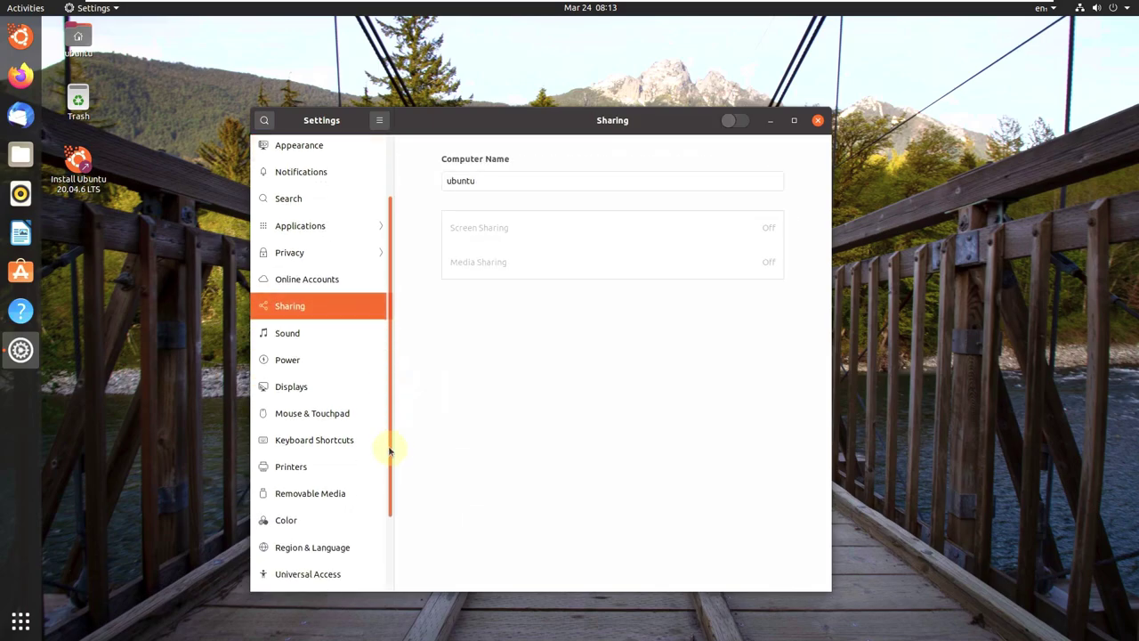
pyautogui.scroll(-2, 388, 445)
pyautogui.click(314, 276)
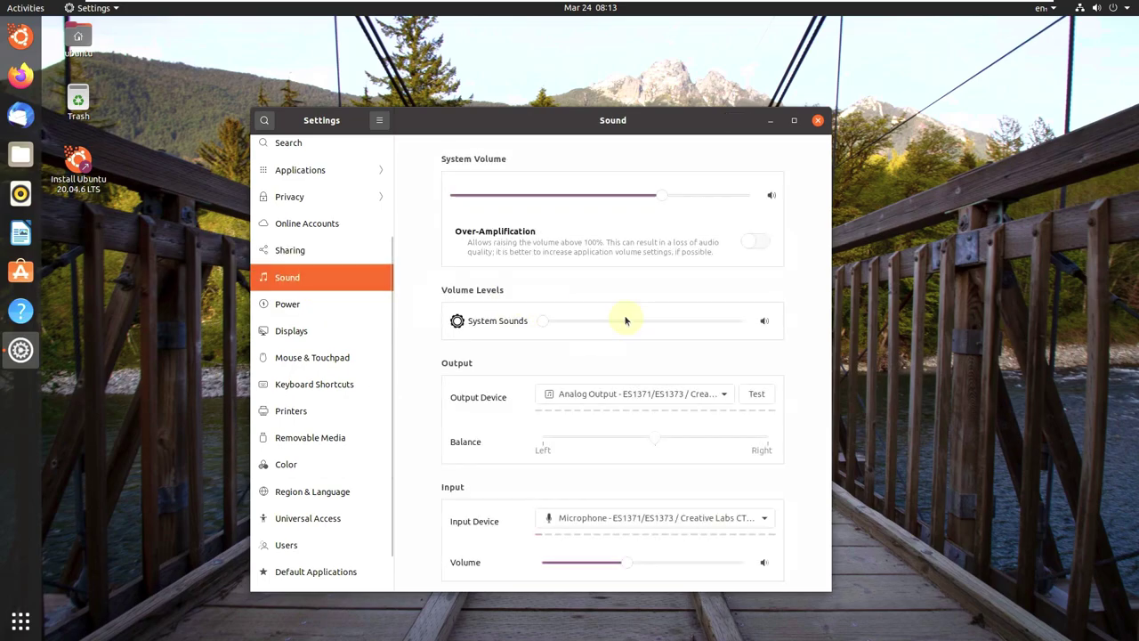
pyautogui.scroll(-2, 821, 285)
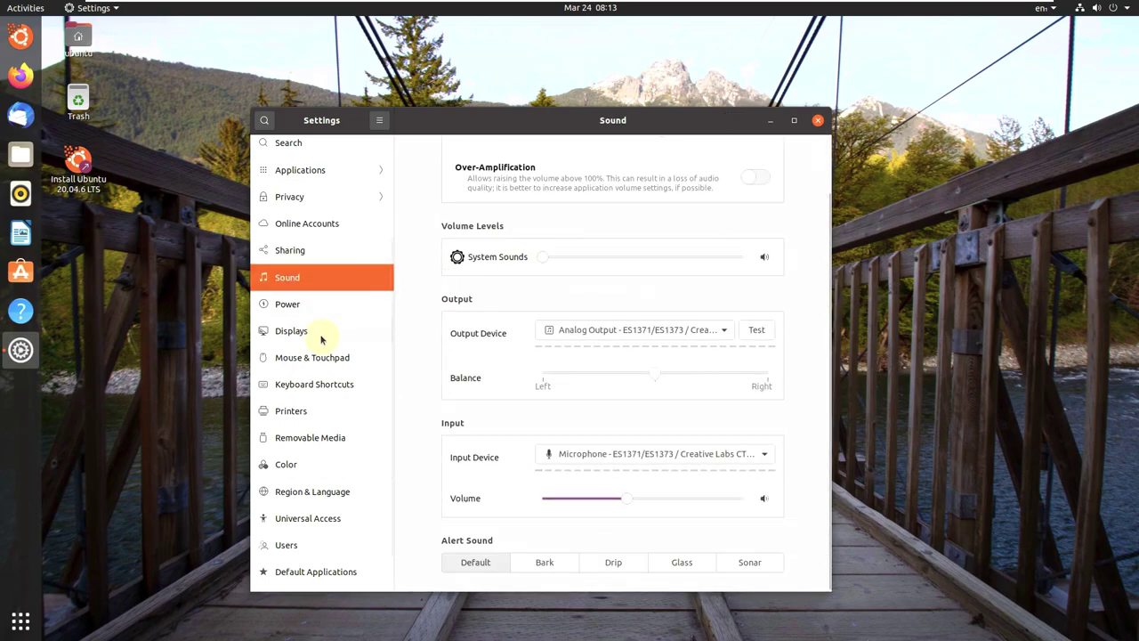
pyautogui.click(312, 304)
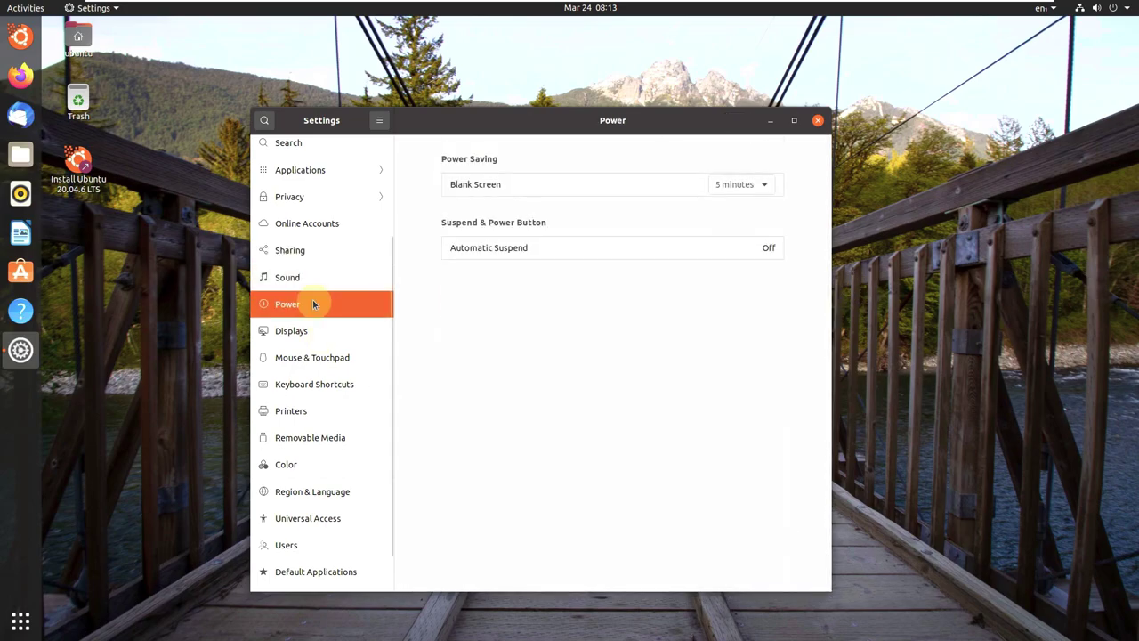
pyautogui.click(713, 189)
pyautogui.click(726, 271)
# Turn on Natural Scrolling in the Mouse & Touchpad settings
pyautogui.click(339, 334)
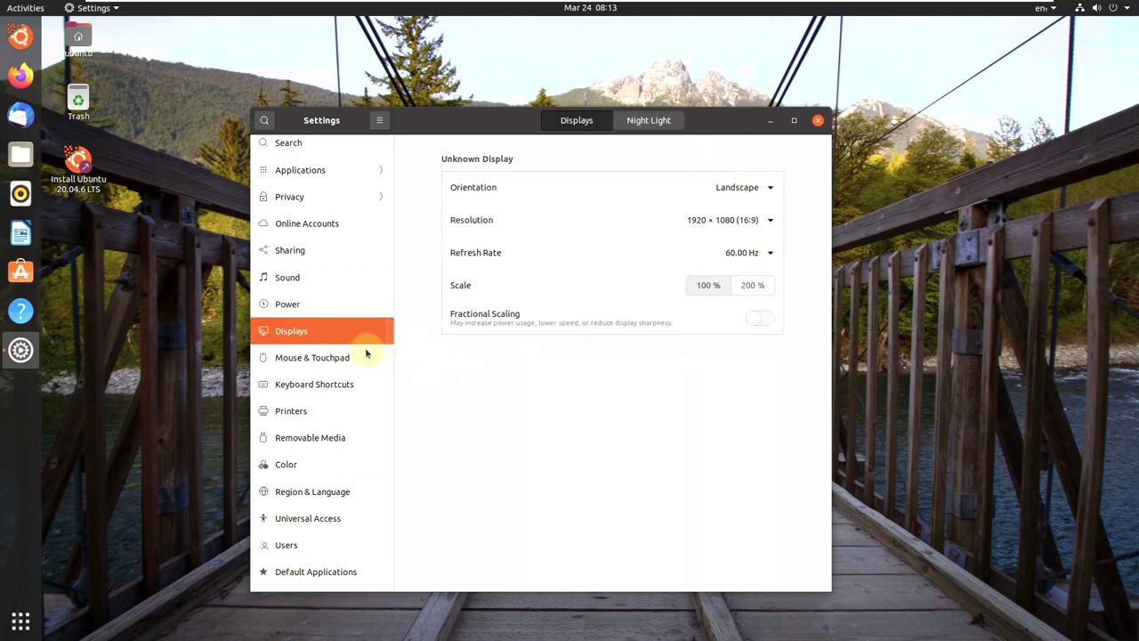
pyautogui.click(355, 357)
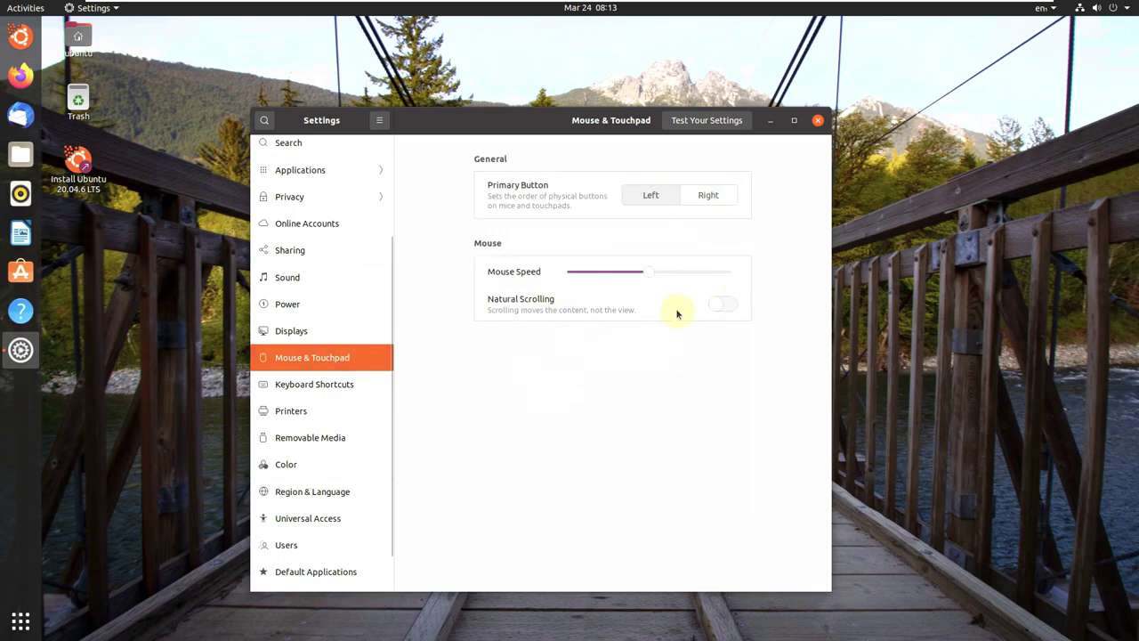
pyautogui.click(725, 304)
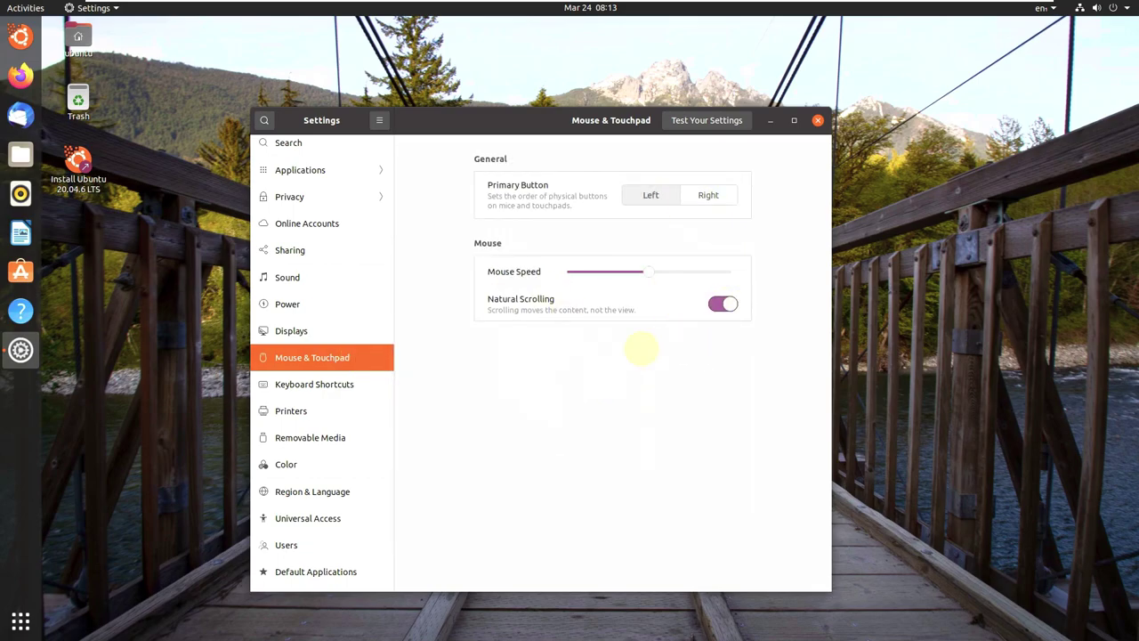
# Browse the remaining panels from Keyboard Shortcuts through Date & Time to About
pyautogui.click(357, 383)
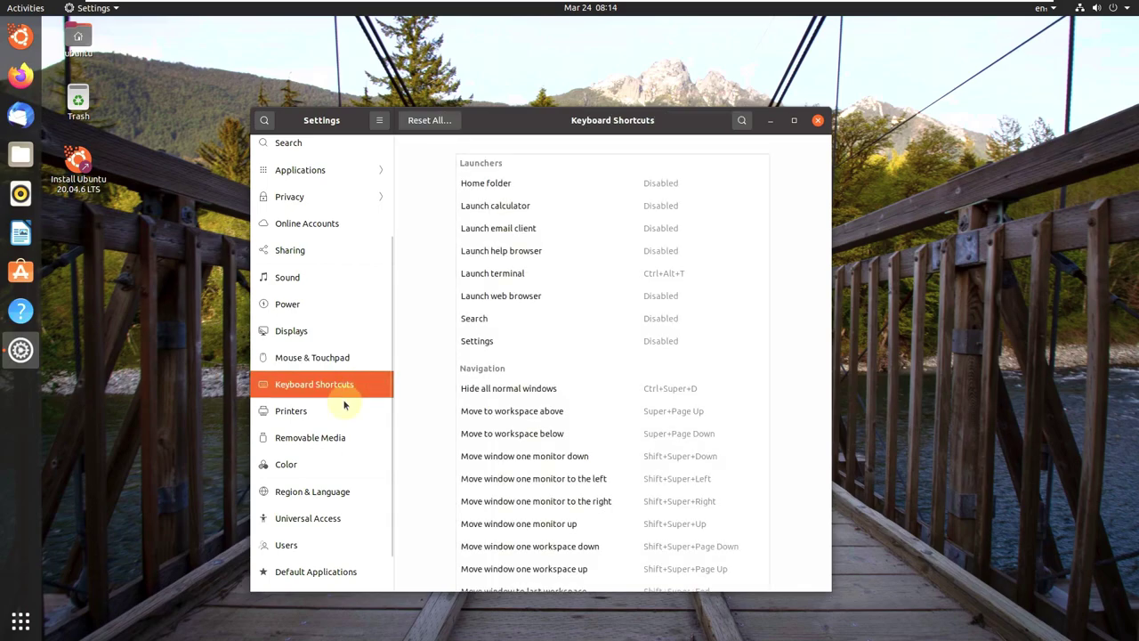
pyautogui.click(344, 407)
pyautogui.click(346, 437)
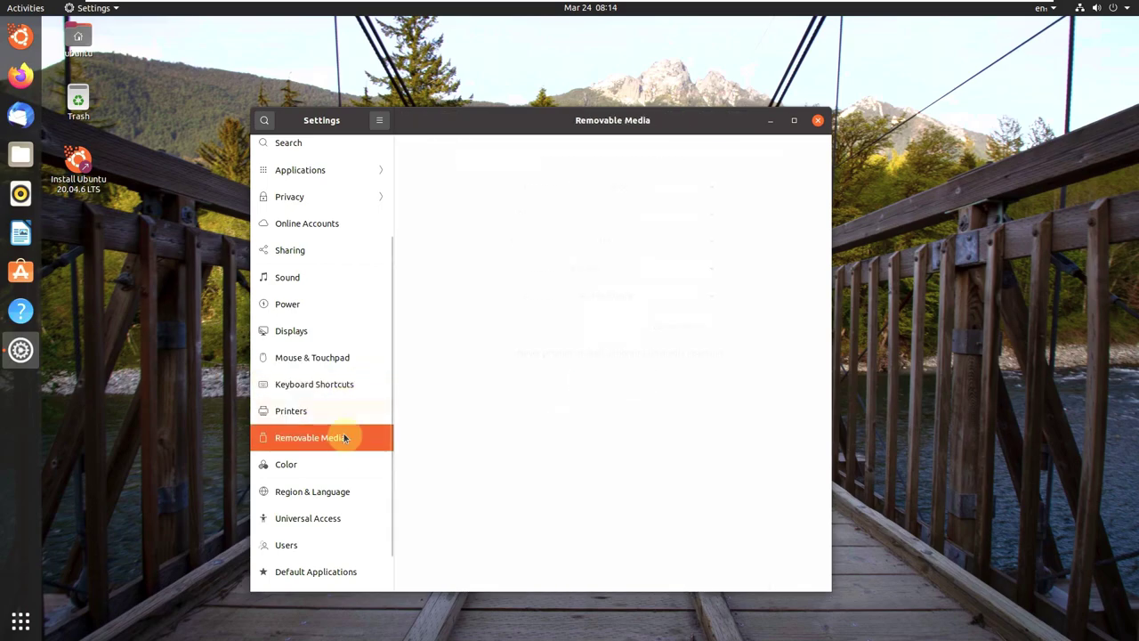
pyautogui.click(343, 469)
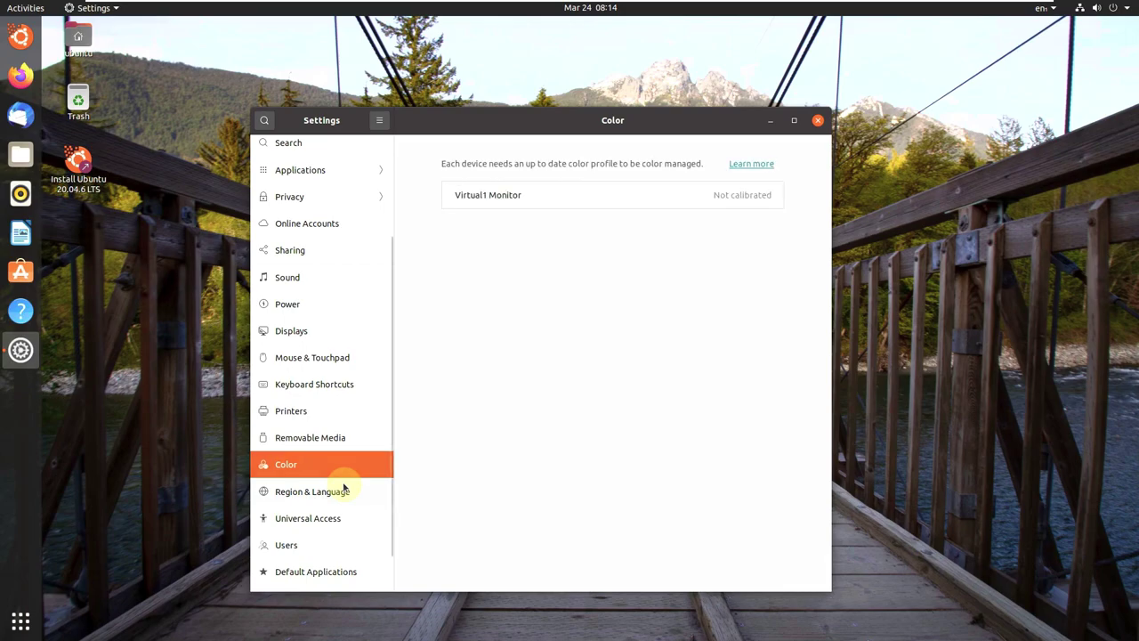
pyautogui.click(343, 489)
pyautogui.click(344, 522)
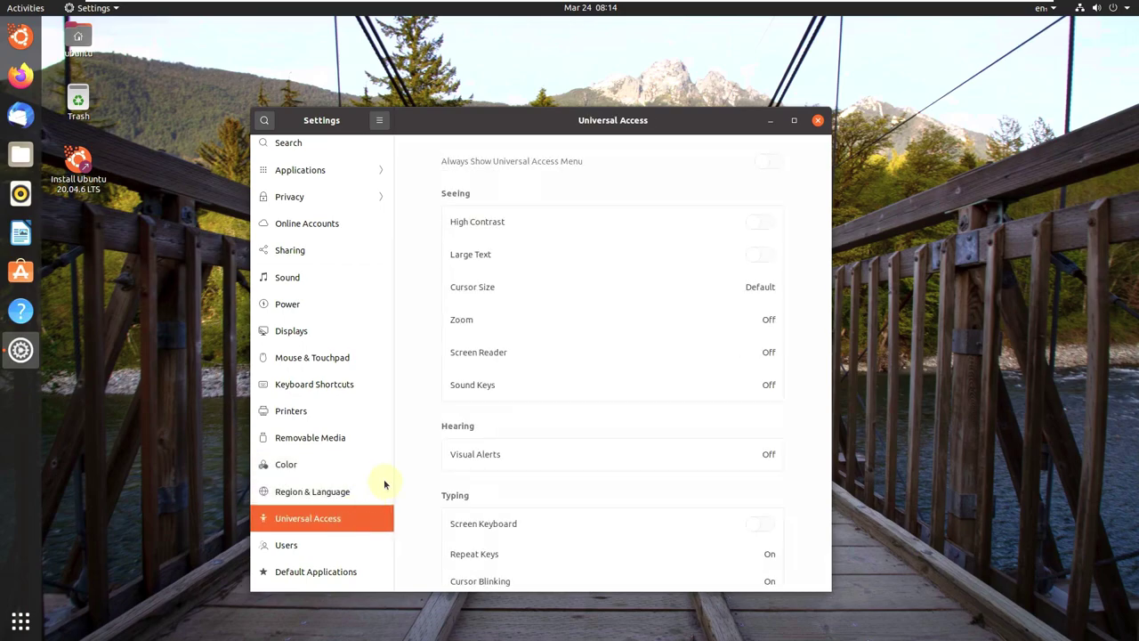
pyautogui.scroll(-1, 392, 498)
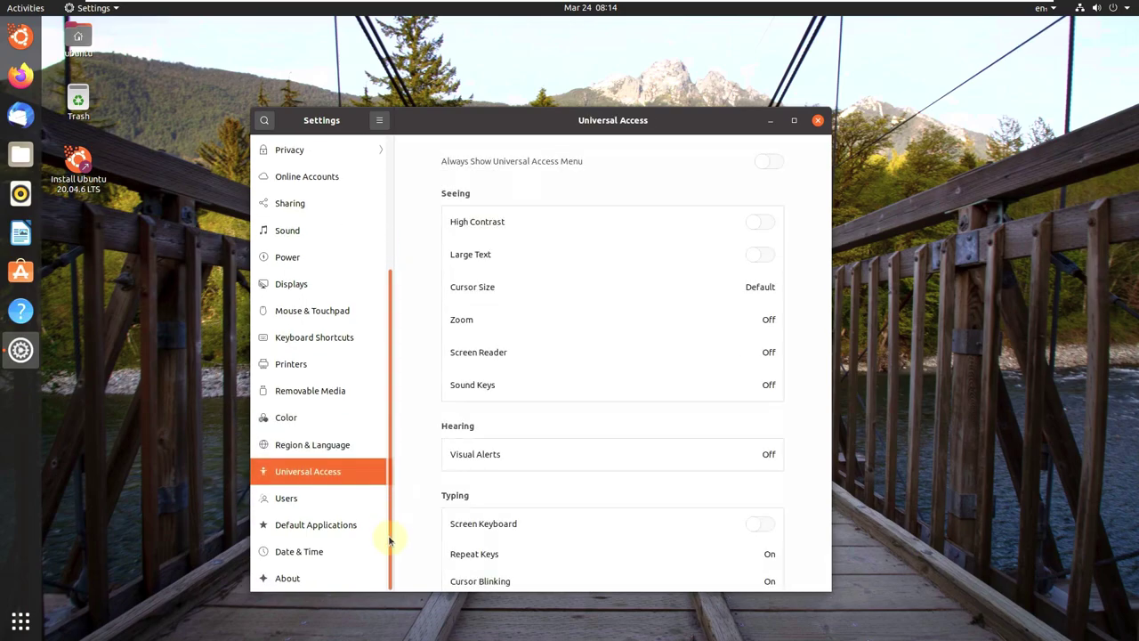
pyautogui.click(355, 500)
pyautogui.click(356, 530)
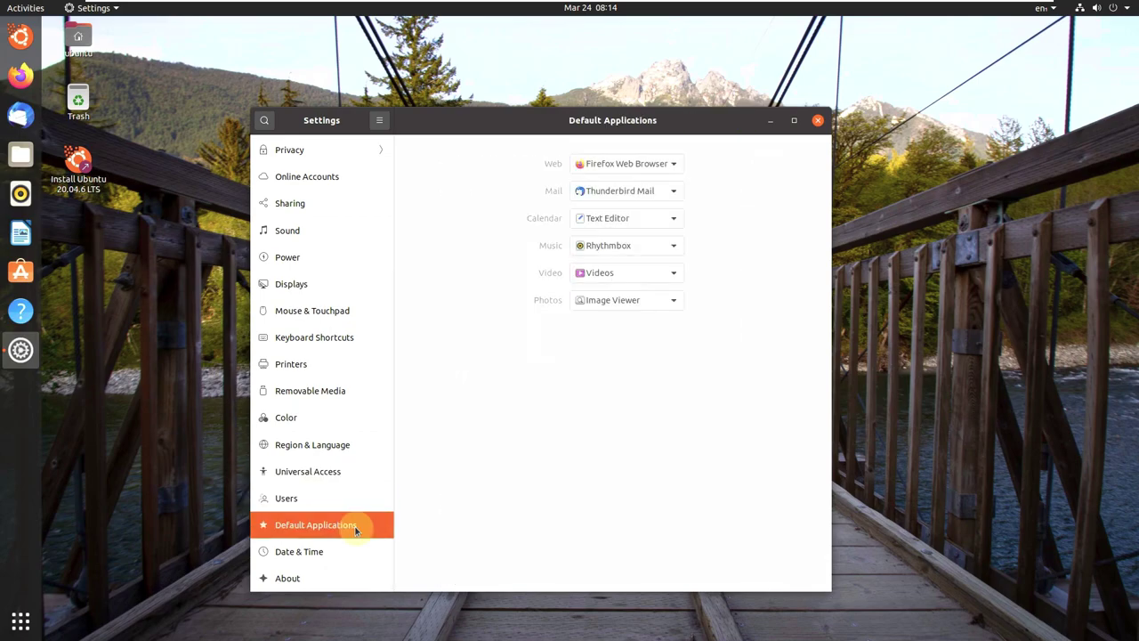
pyautogui.click(348, 549)
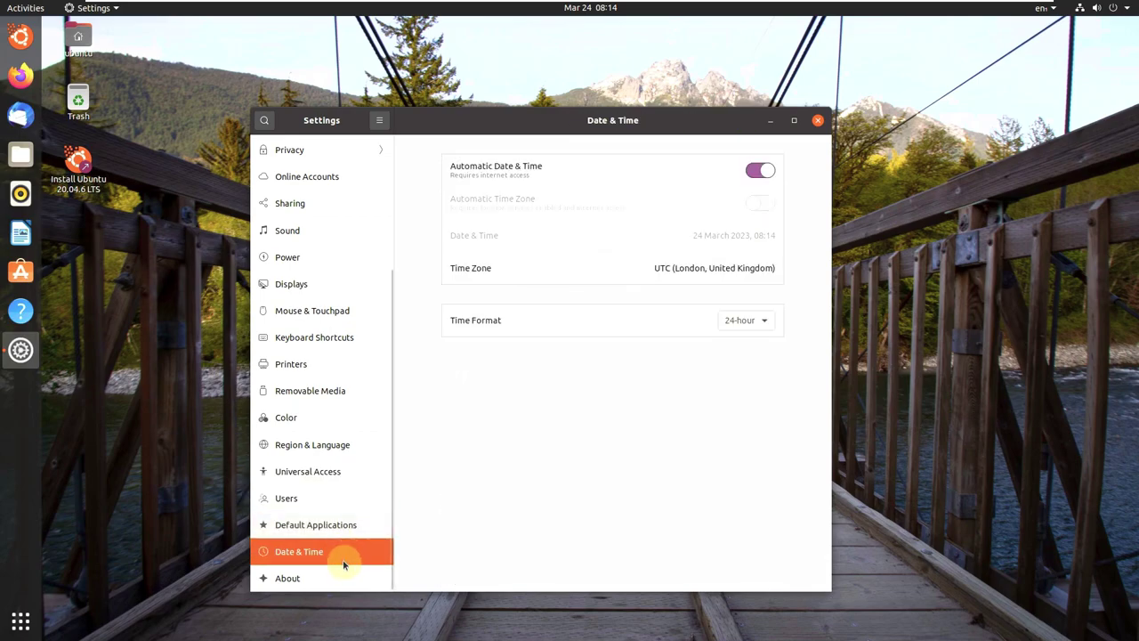
pyautogui.click(343, 579)
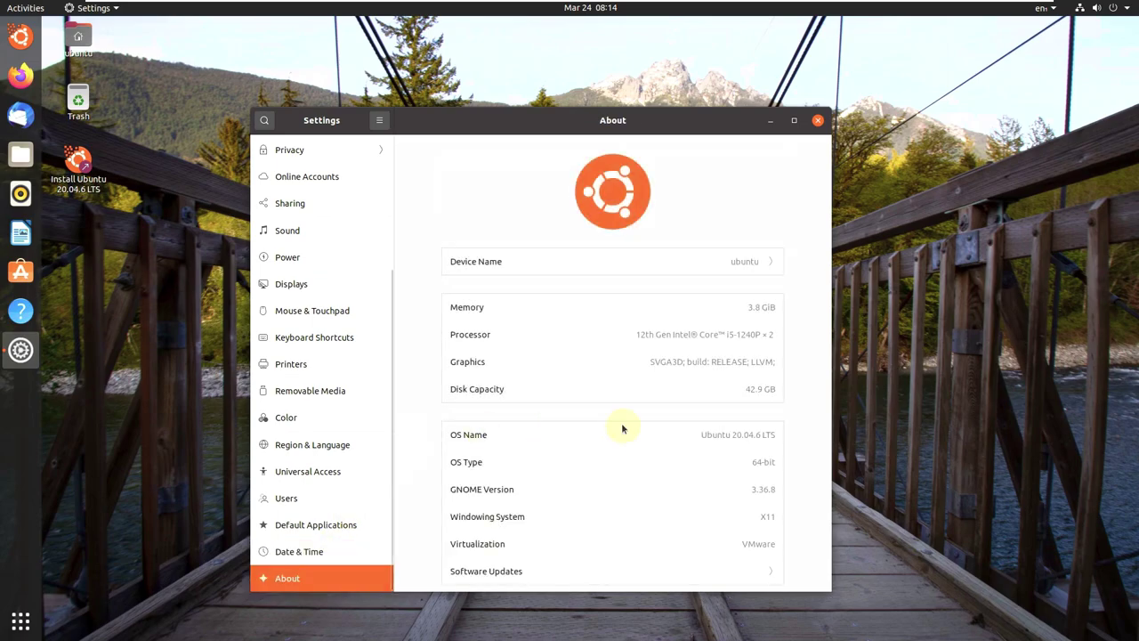
# Close Settings, then open Disk Usage Analyzer from Utilities and close it again
pyautogui.click(817, 121)
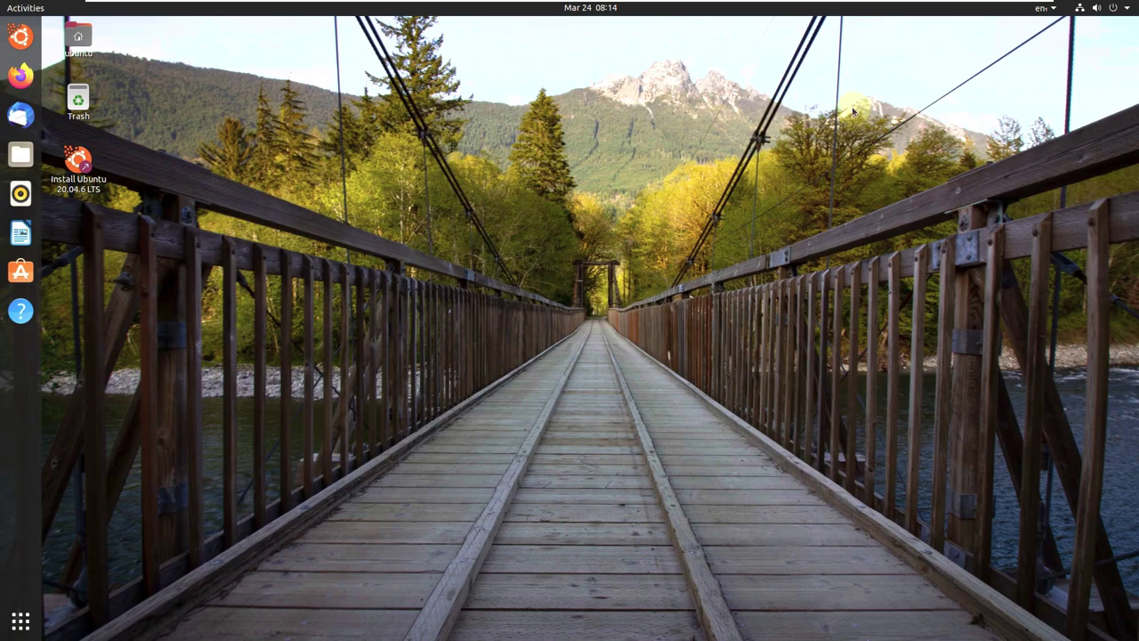
pyautogui.click(22, 621)
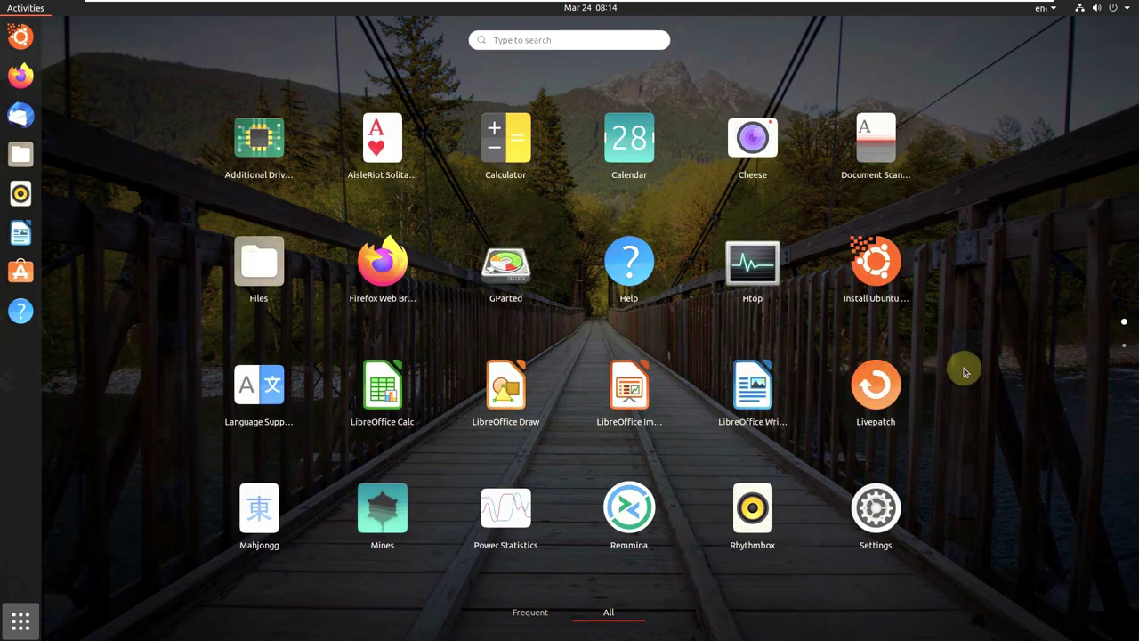
pyautogui.scroll(-1, 965, 372)
pyautogui.click(385, 392)
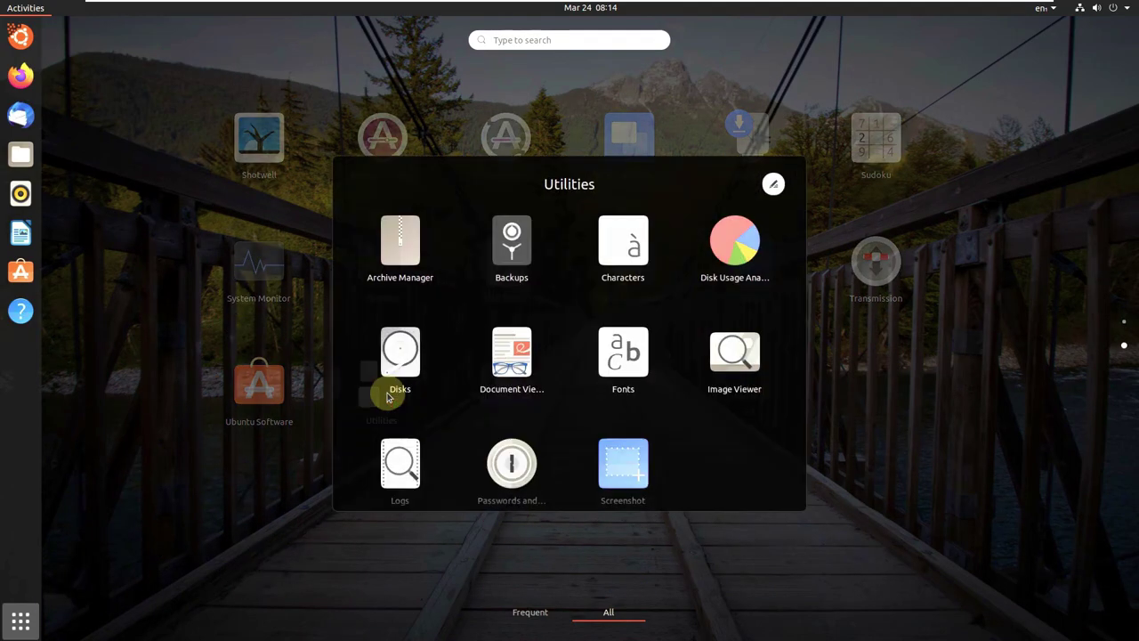
pyautogui.click(719, 215)
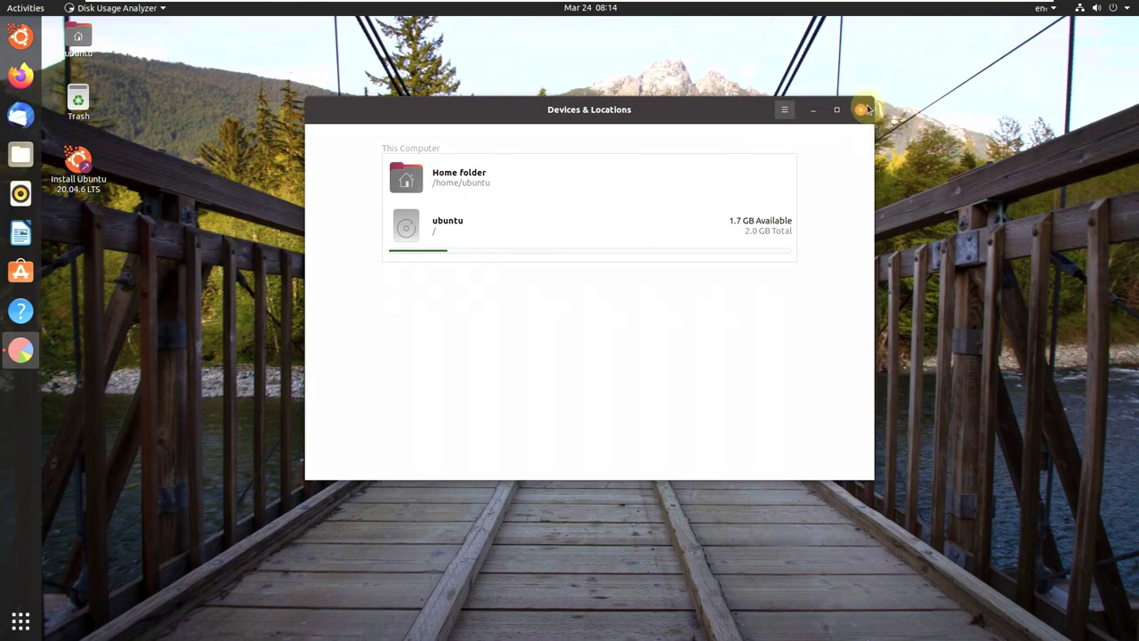
pyautogui.click(860, 110)
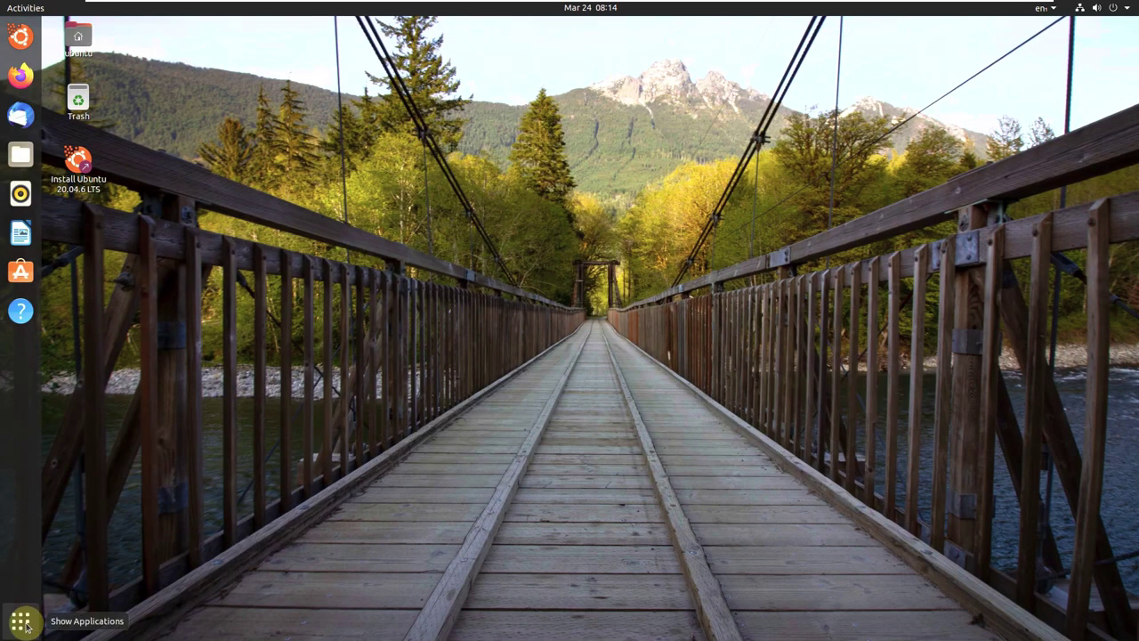
# Reopen the applications grid, scroll through it, and return to the desktop
pyautogui.click(39, 609)
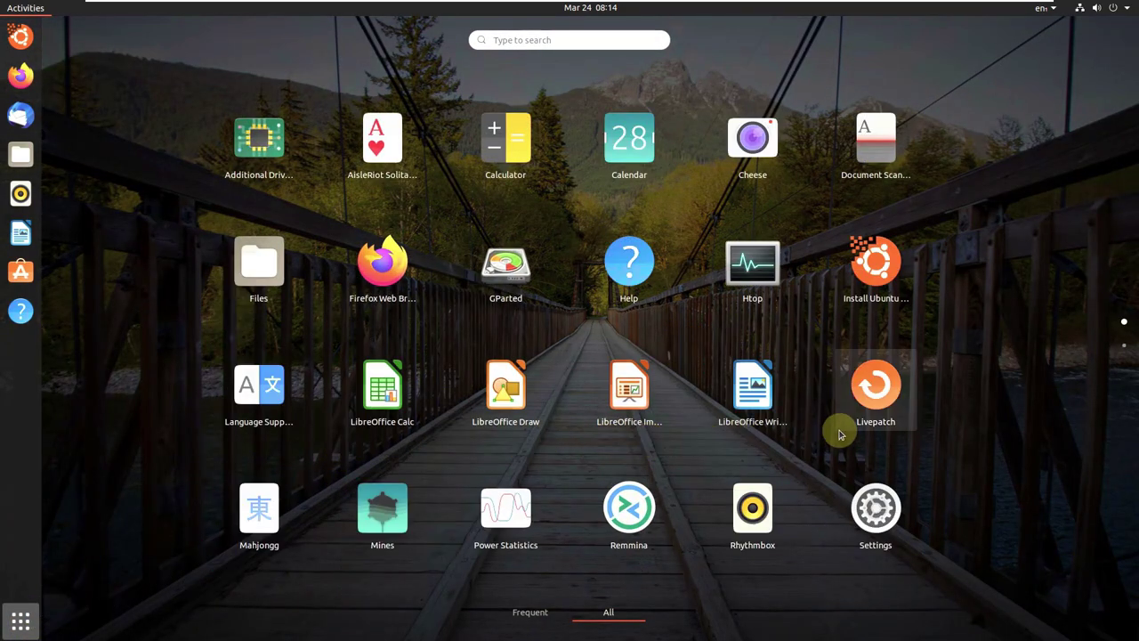
pyautogui.scroll(-1, 534, 496)
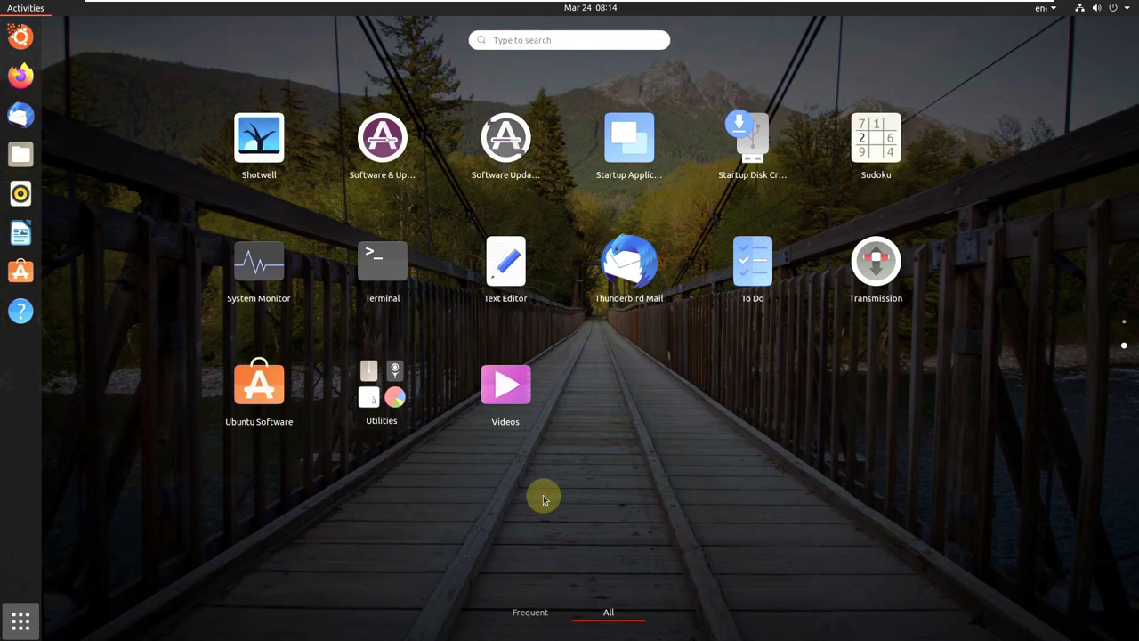
pyautogui.scroll(1, 531, 400)
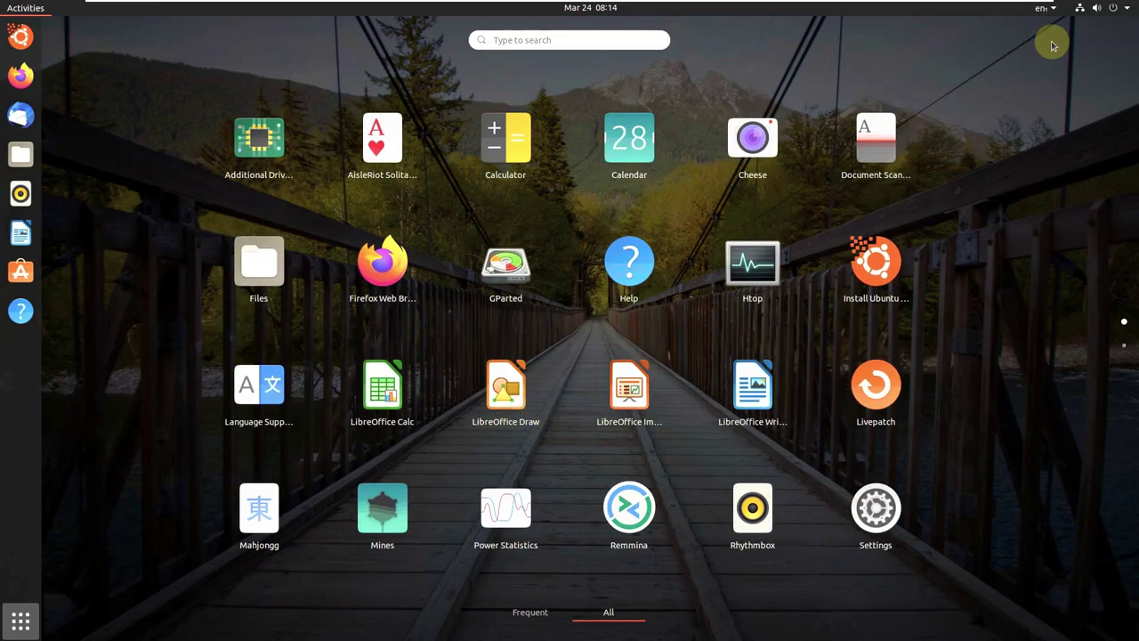
pyautogui.click(9, 616)
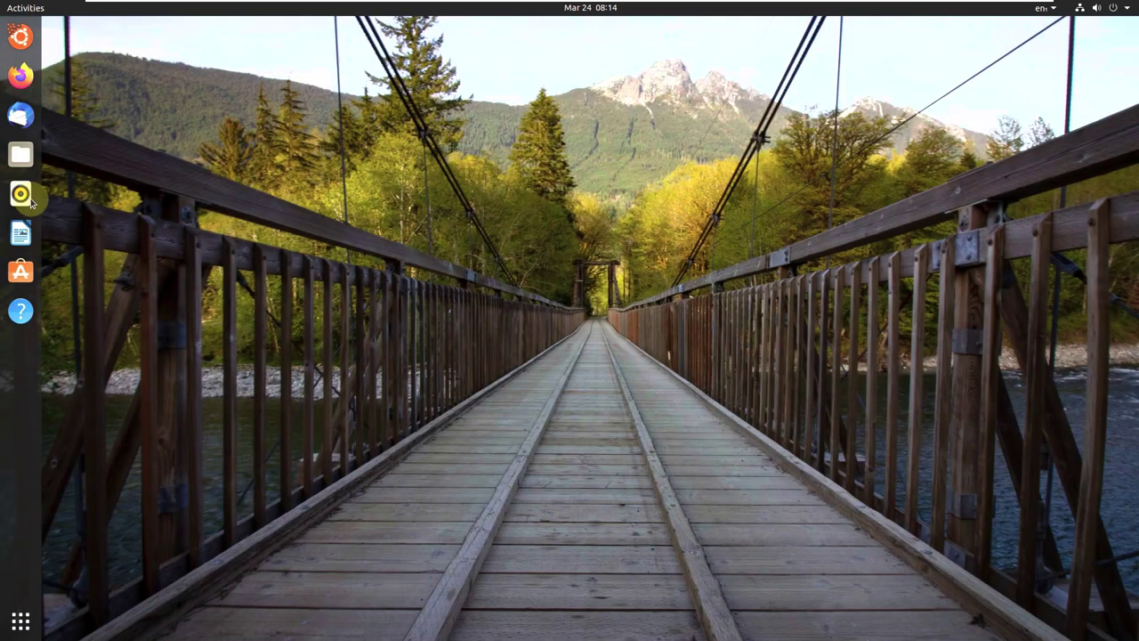
# Launch Firefox and load youtube.com/9to5linux to reach the 9to5Linux YouTube channel
pyautogui.click(22, 75)
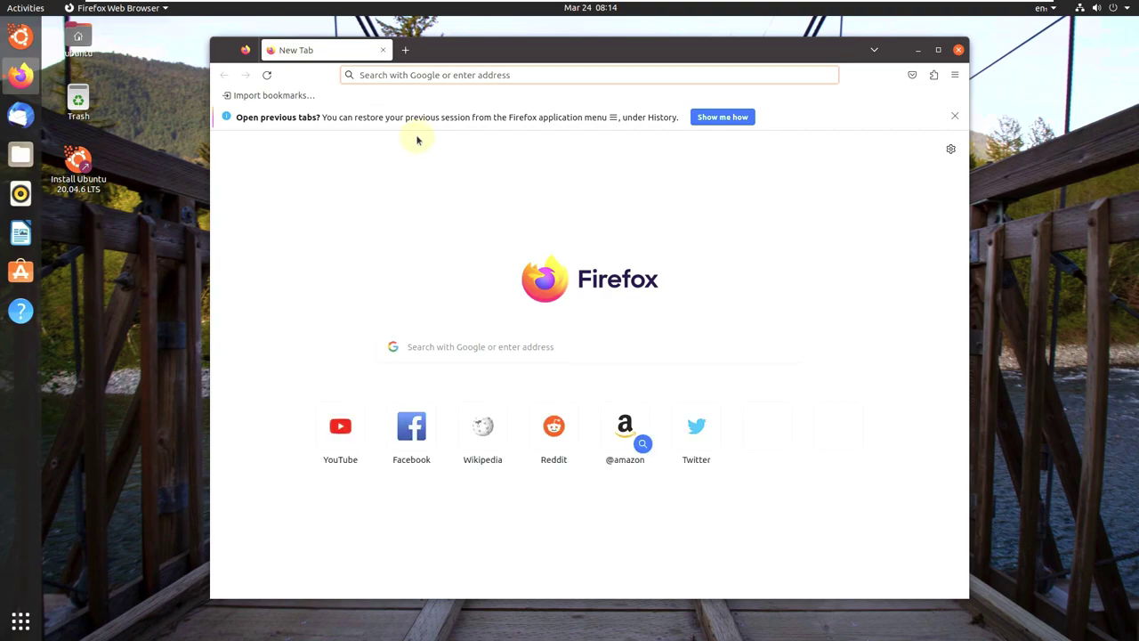
pyautogui.click(488, 75)
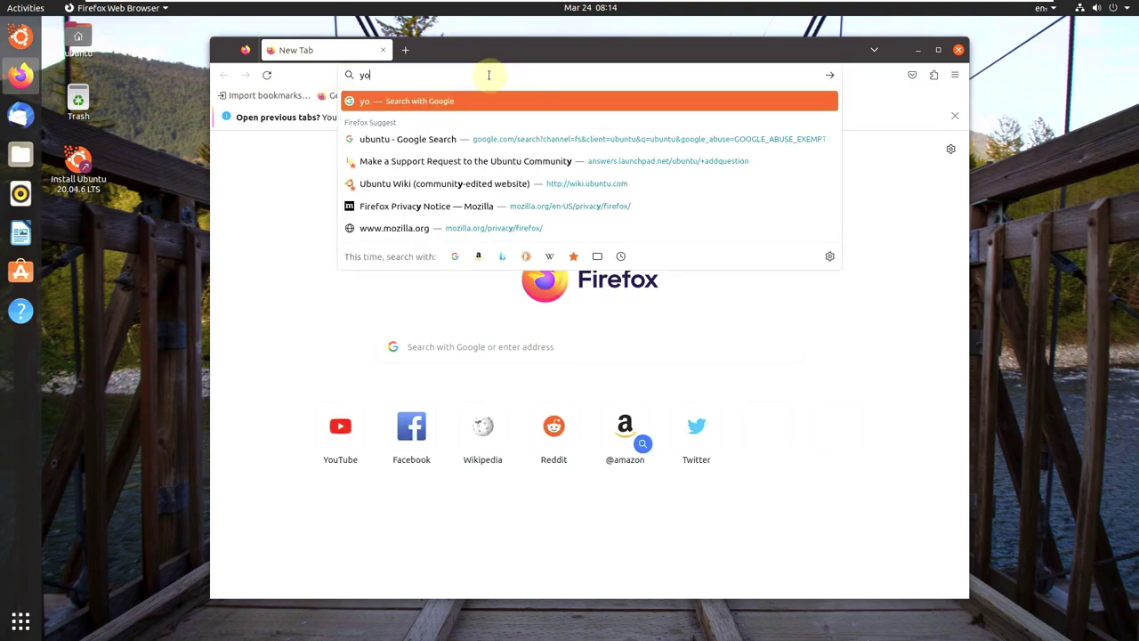
pyautogui.write('be')
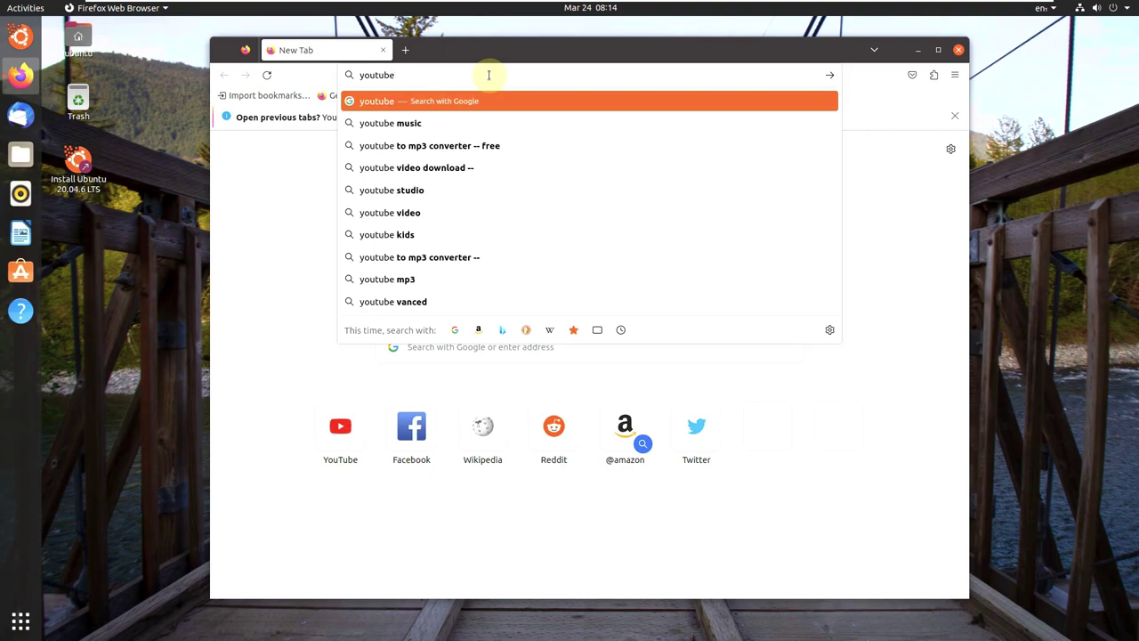
pyautogui.write('.com')
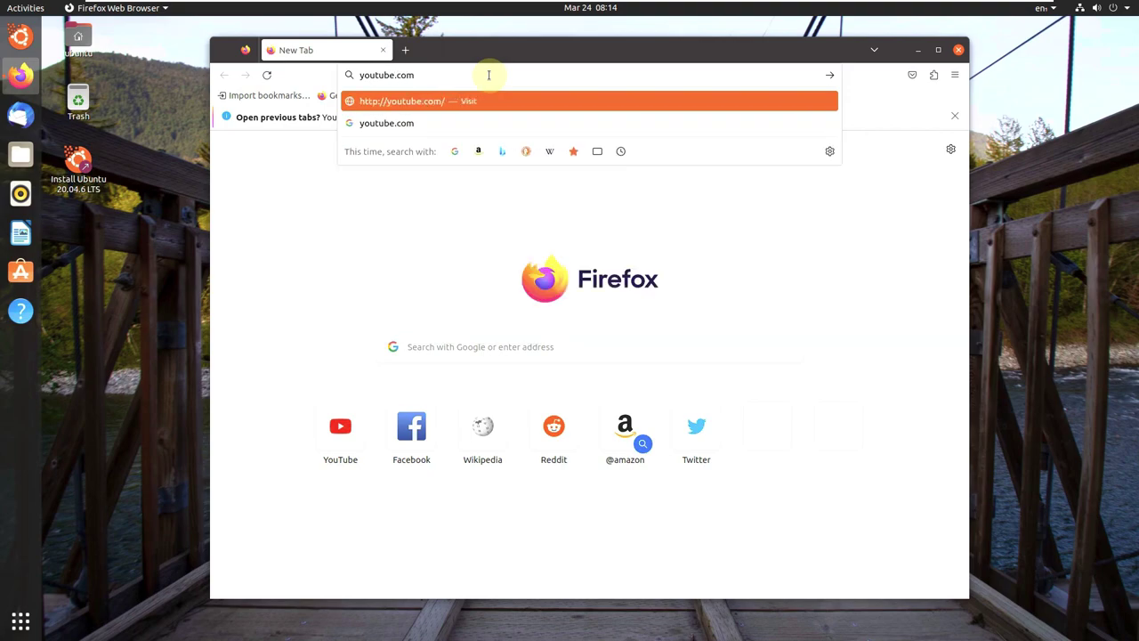
pyautogui.write('/9to5linux')
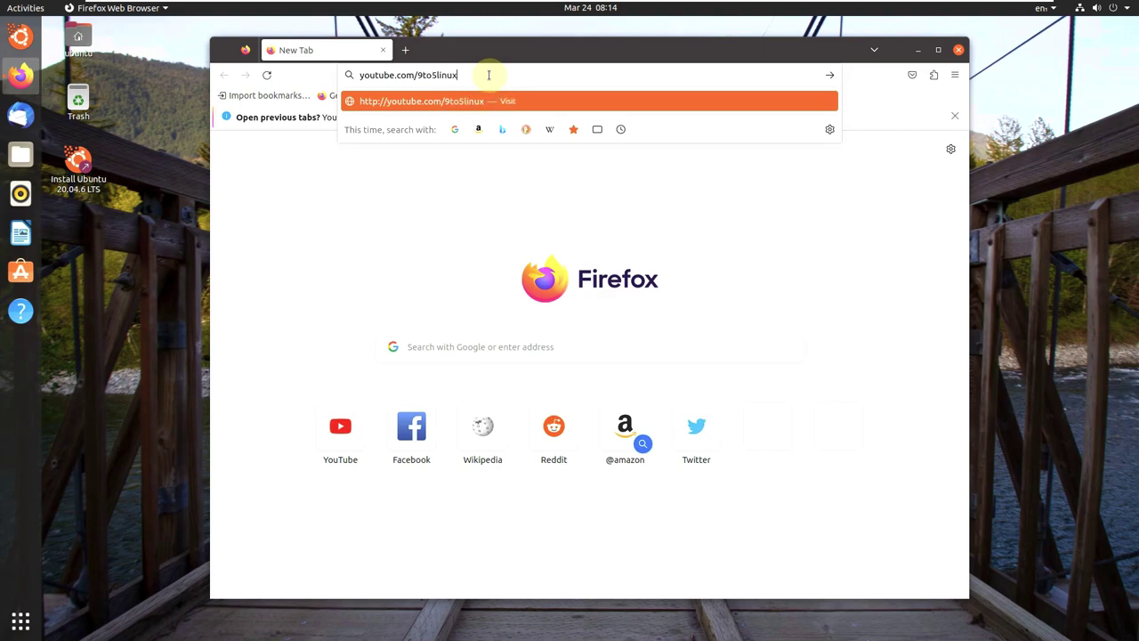
pyautogui.press('Return')
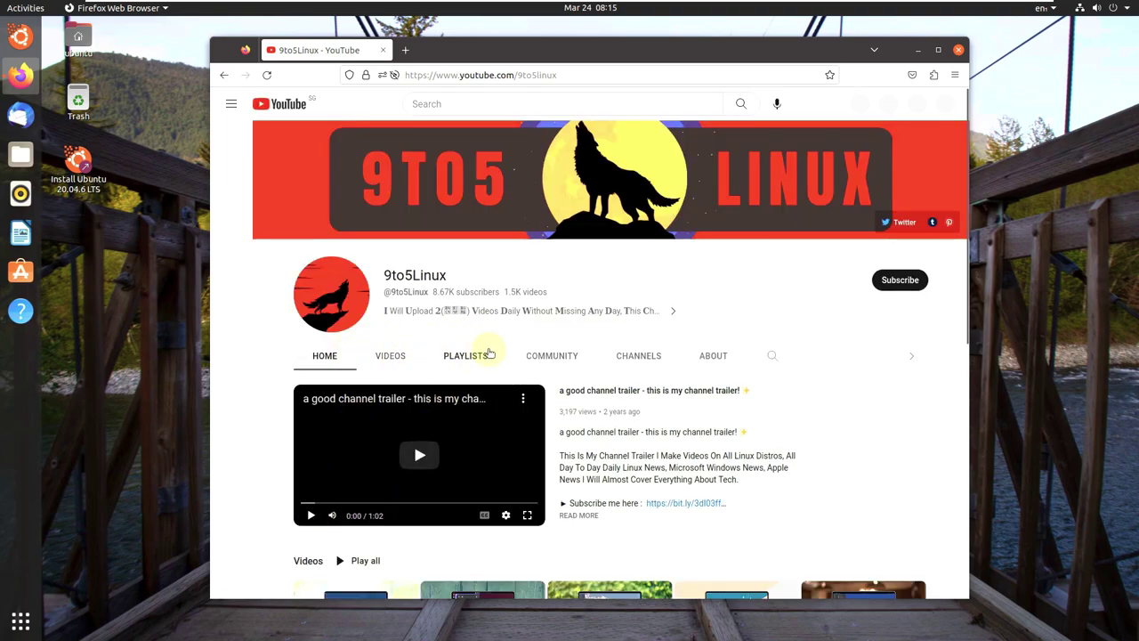
# Open the channel's Playlists tab and view the full Linux playlist
pyautogui.click(473, 355)
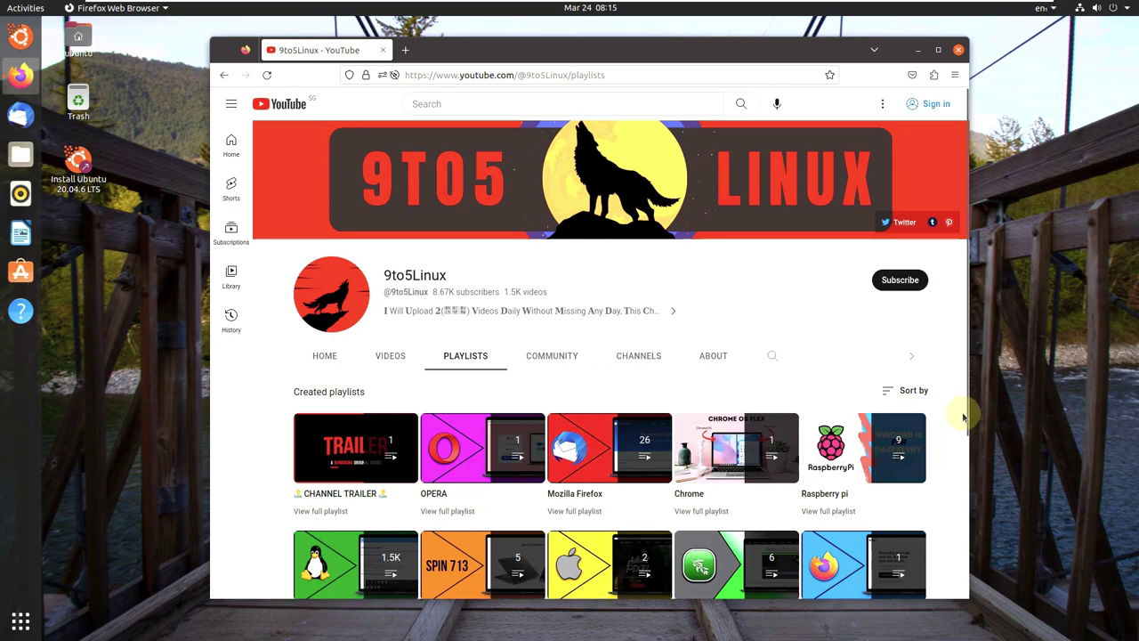
pyautogui.scroll(-2, 961, 427)
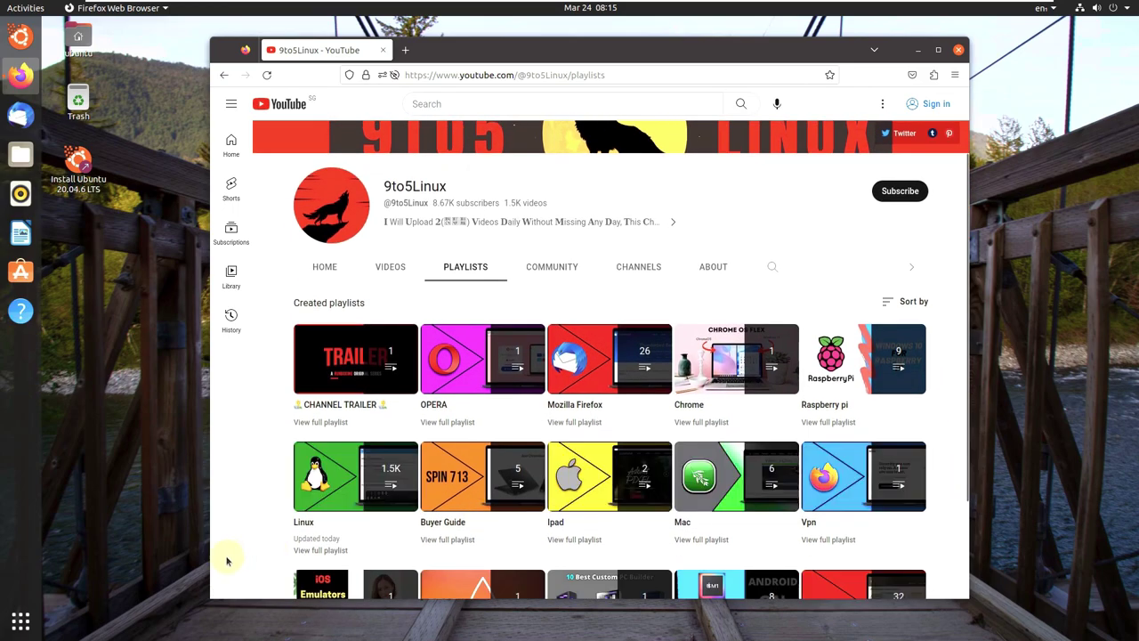
pyautogui.click(323, 550)
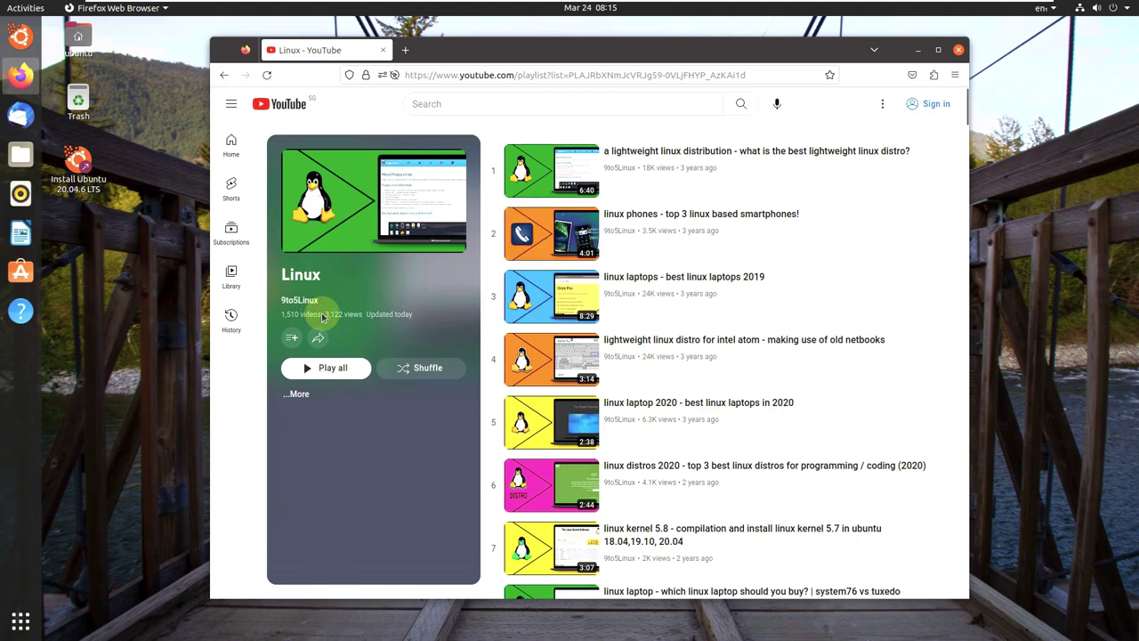
# Select the Linux playlist's title and details, then return to the playlists list
pyautogui.moveTo(322, 317); pyautogui.dragTo(281, 306)
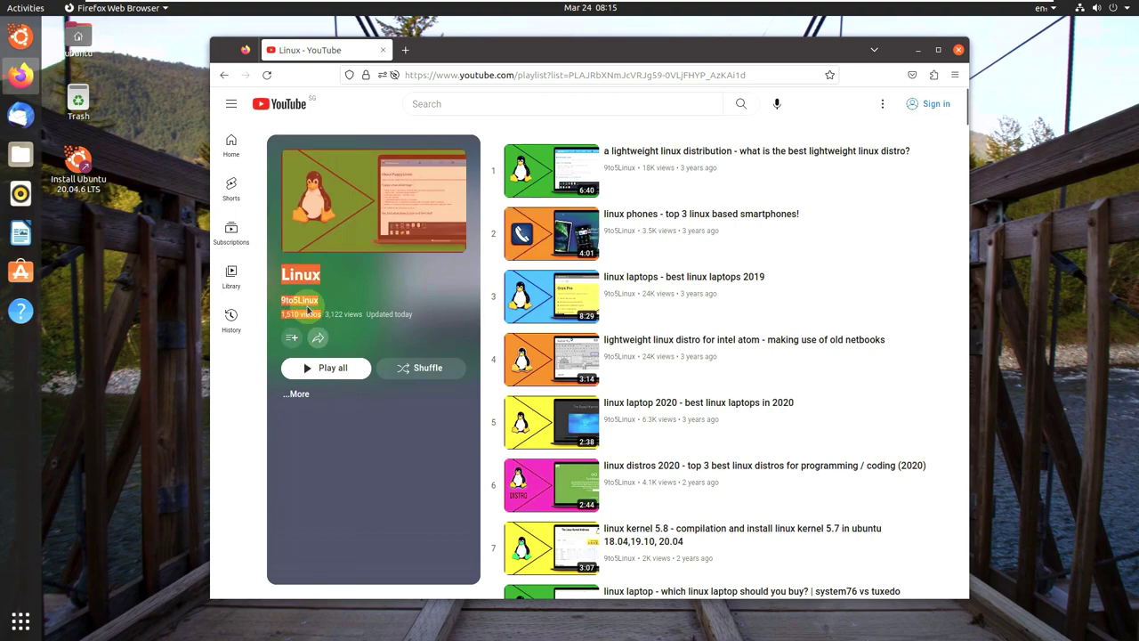
pyautogui.click(356, 298)
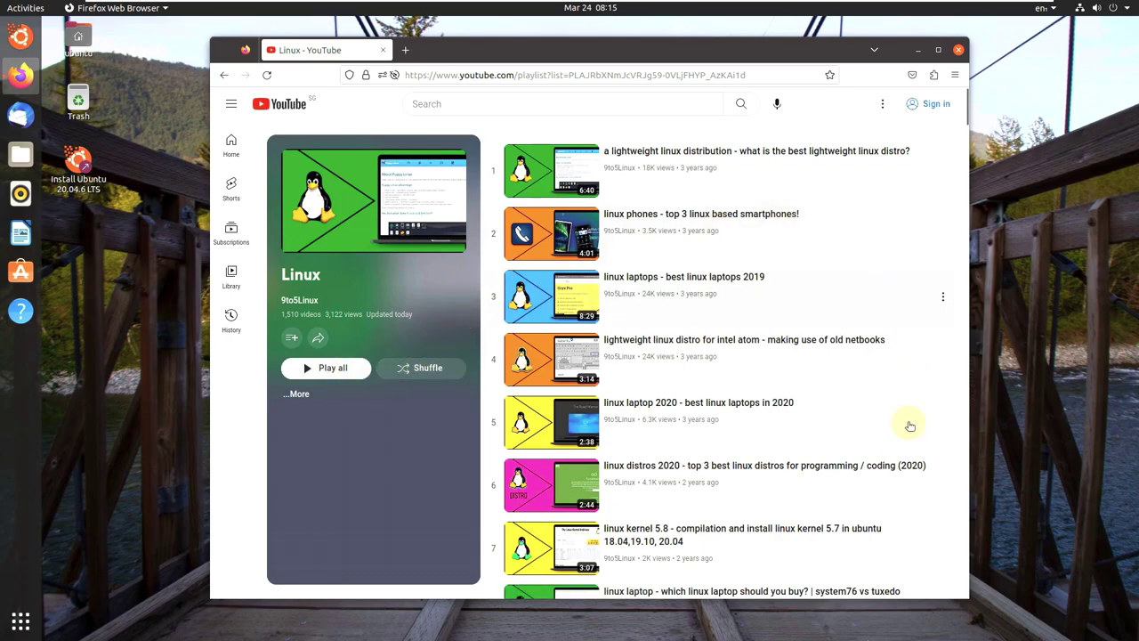
pyautogui.click(225, 75)
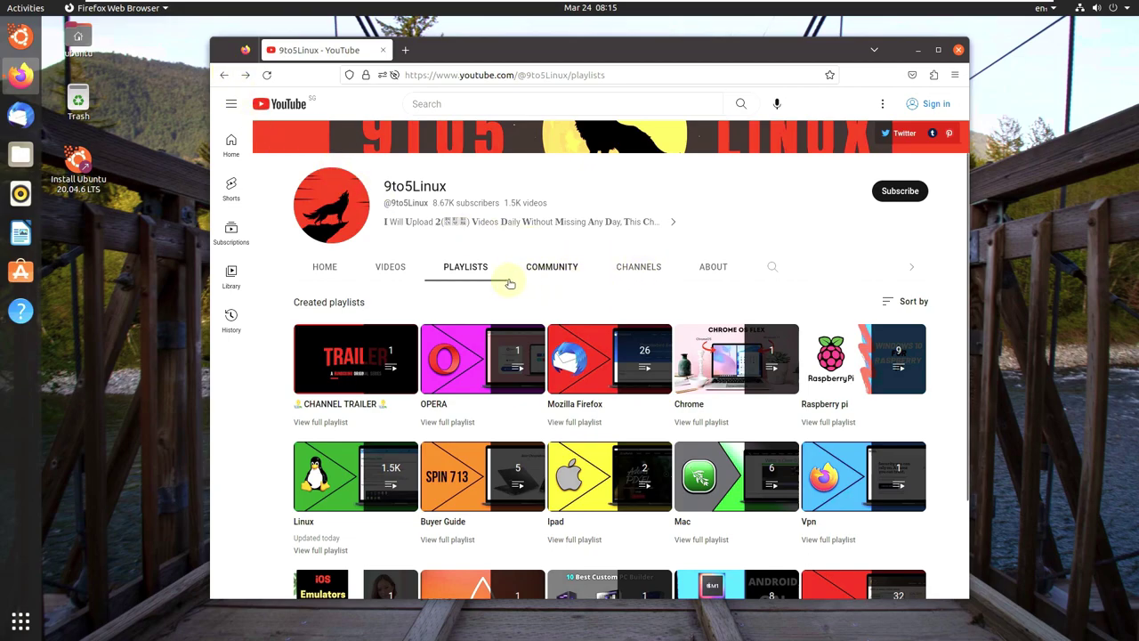
# Open the channel's About page and select the first line of its description
pyautogui.click(702, 270)
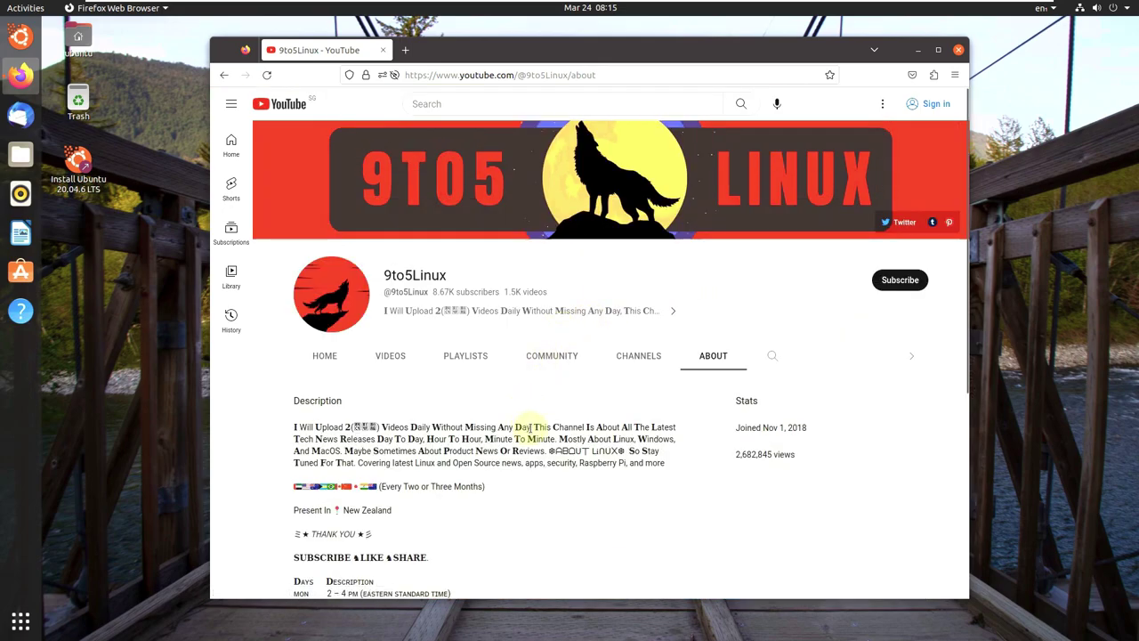
pyautogui.moveTo(530, 427); pyautogui.dragTo(316, 414)
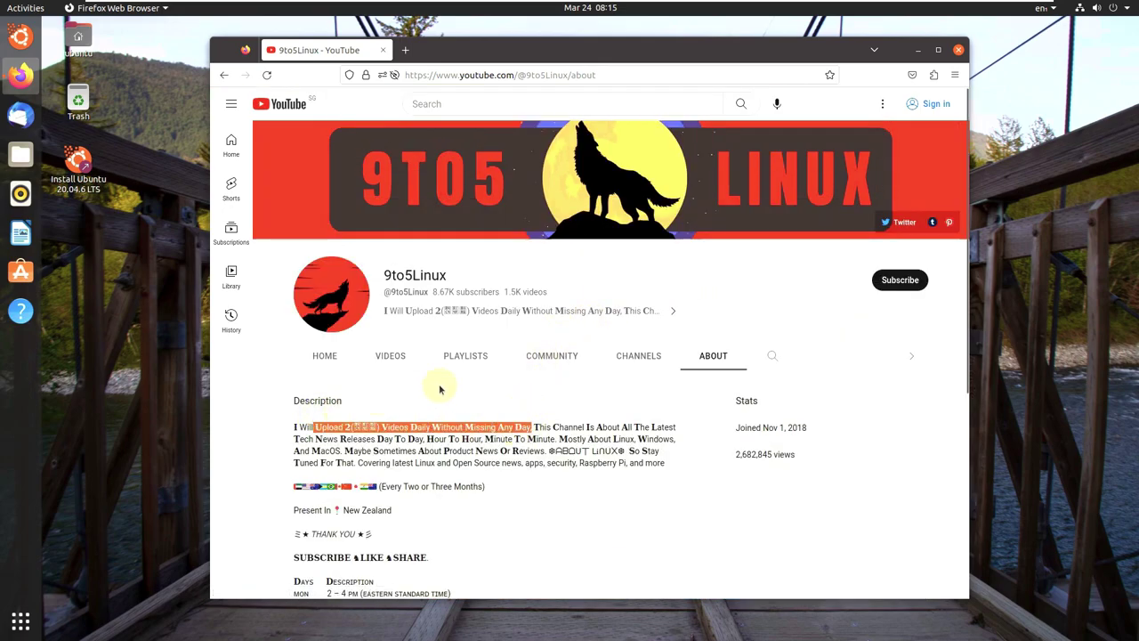
pyautogui.scroll(-4, 963, 382)
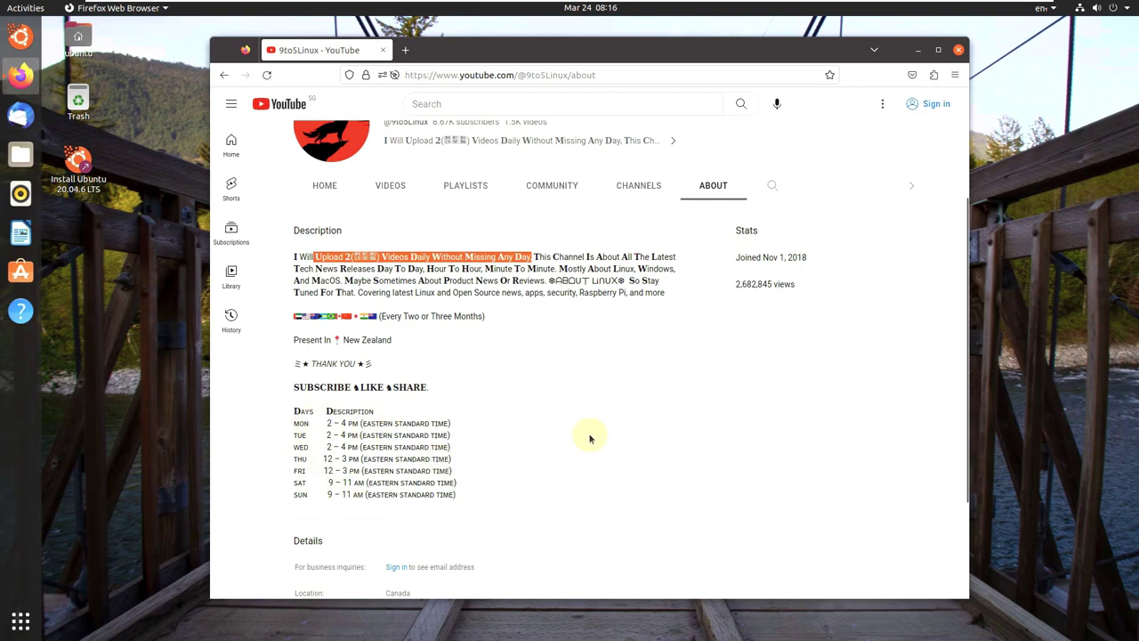
pyautogui.scroll(4, 965, 365)
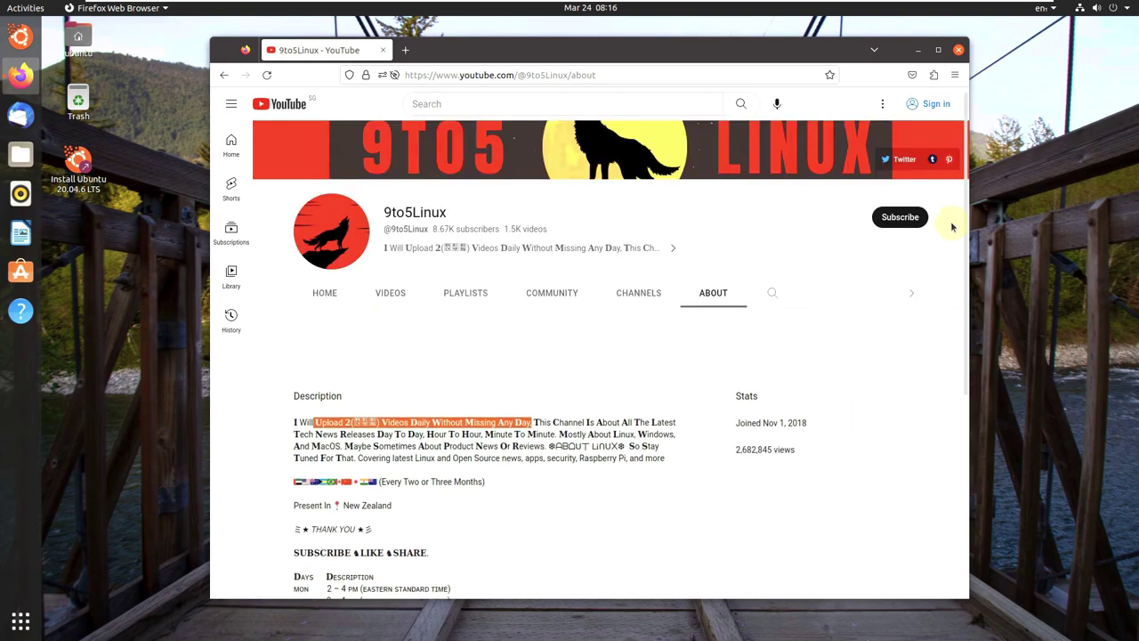
# Try subscribing to 9to5Linux, dismiss the sign-in prompt, and scroll the About page
pyautogui.click(905, 283)
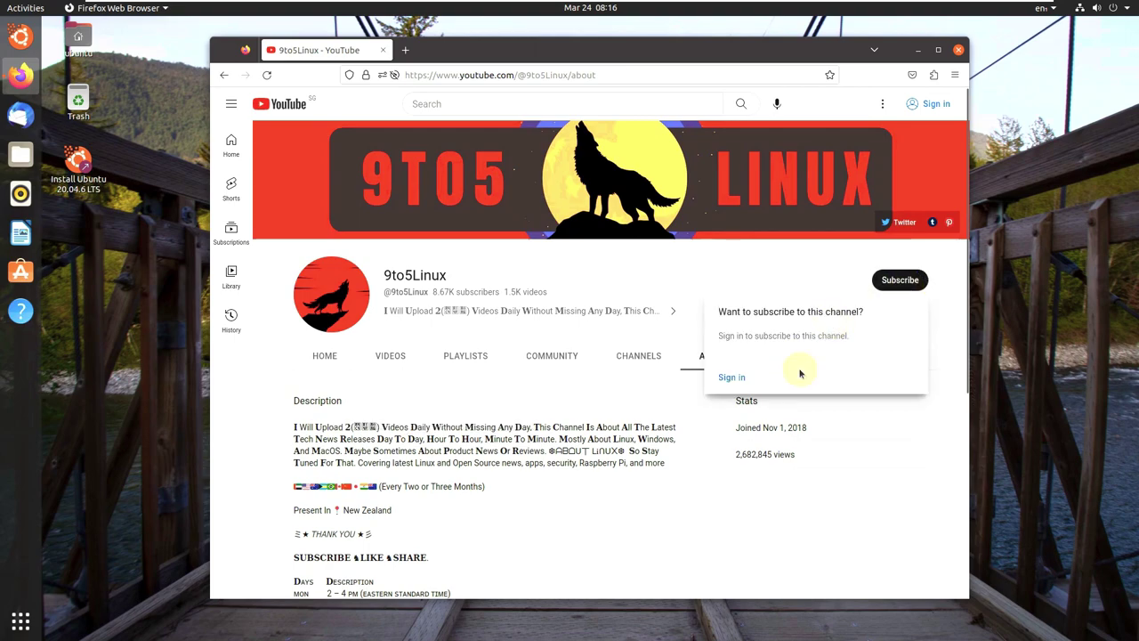
pyautogui.click(774, 281)
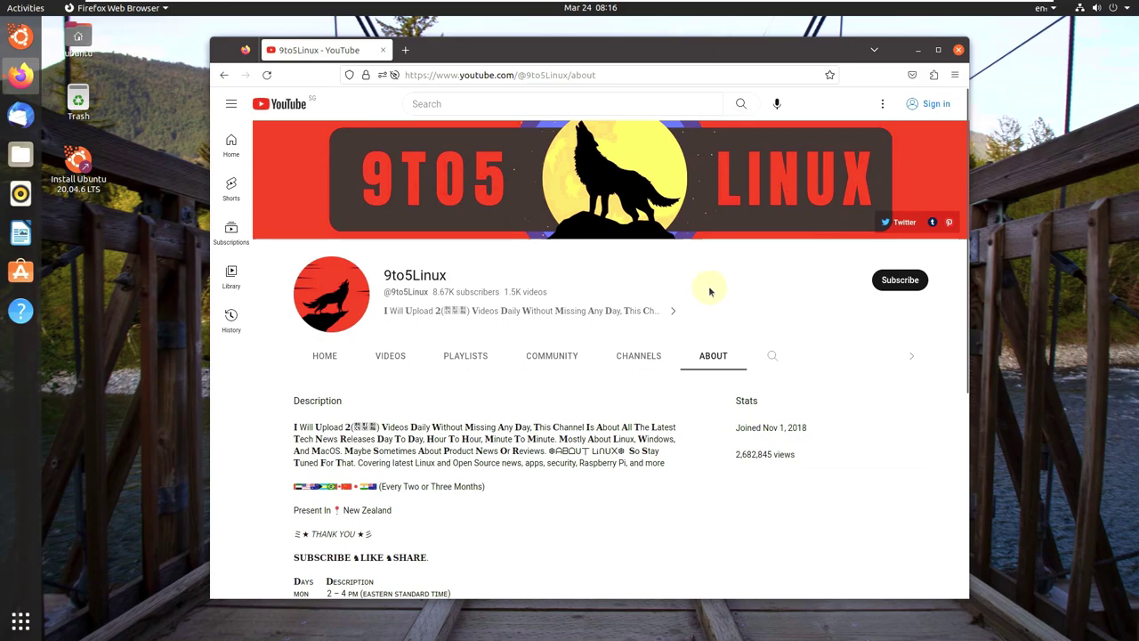
pyautogui.scroll(-4, 710, 291)
pyautogui.scroll(4, 671, 229)
# Close Firefox and launch System Monitor from the app grid
pyautogui.click(957, 51)
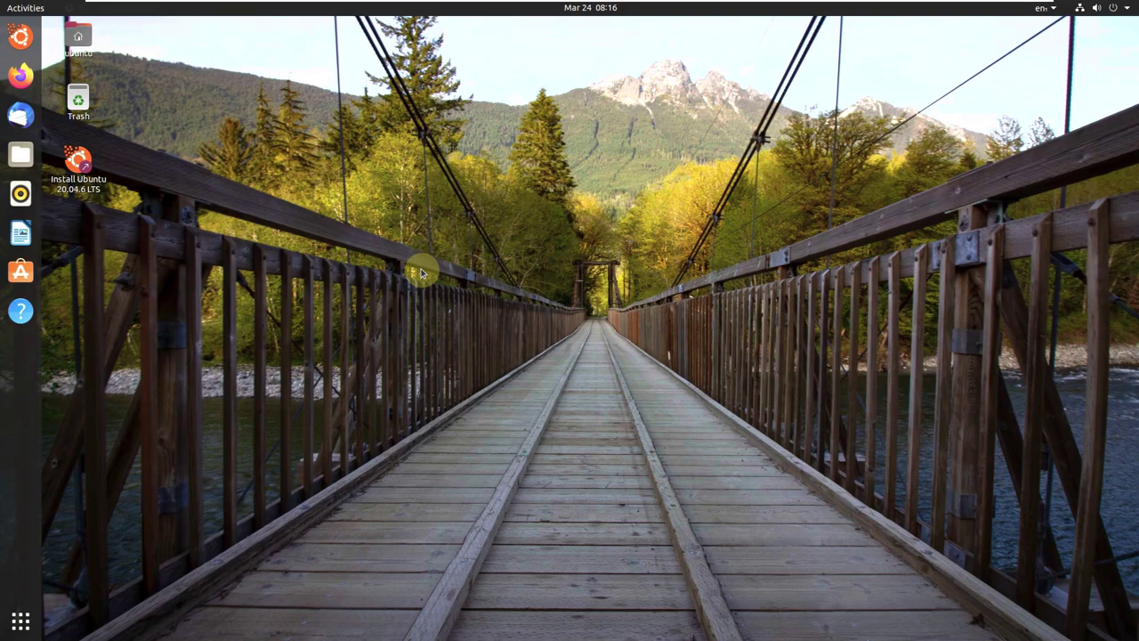
pyautogui.click(21, 620)
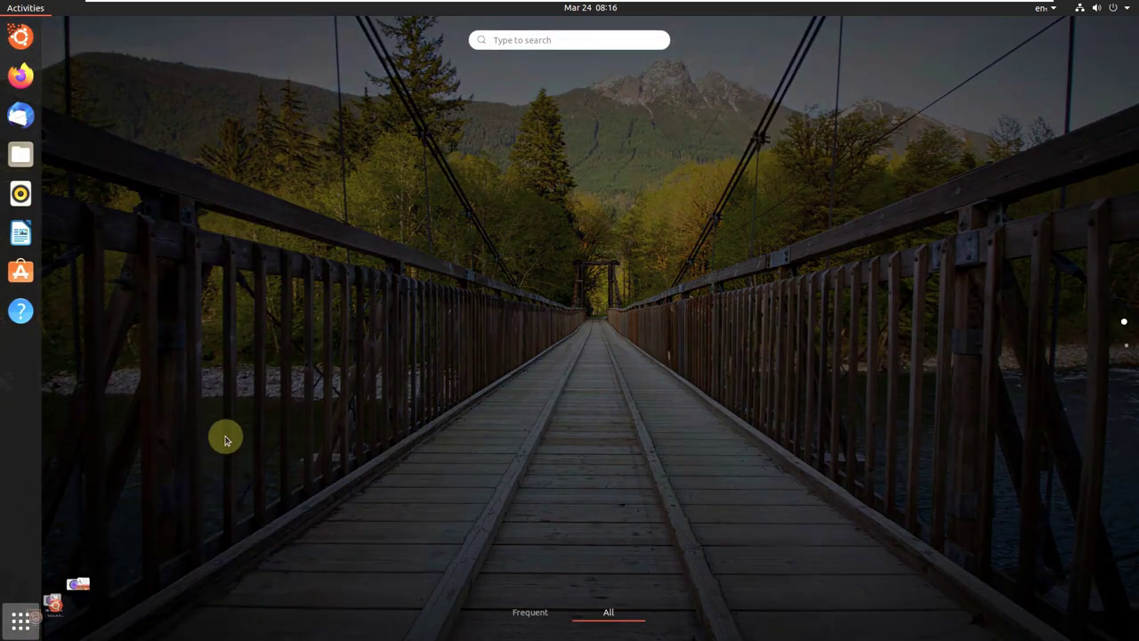
pyautogui.scroll(-1, 680, 405)
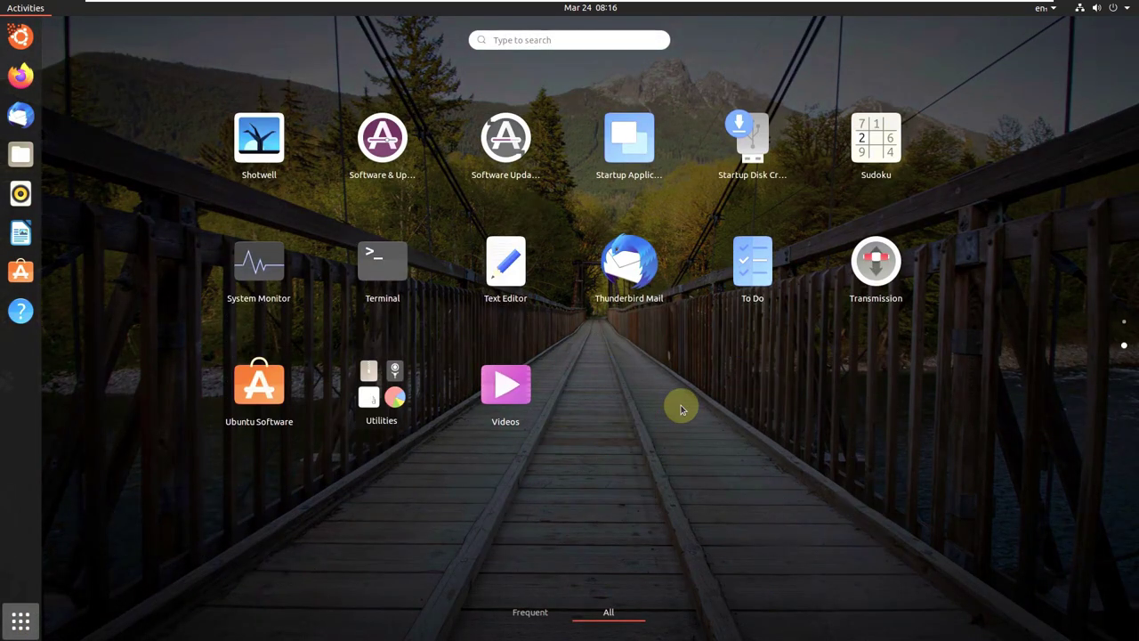
pyautogui.scroll(1, 681, 408)
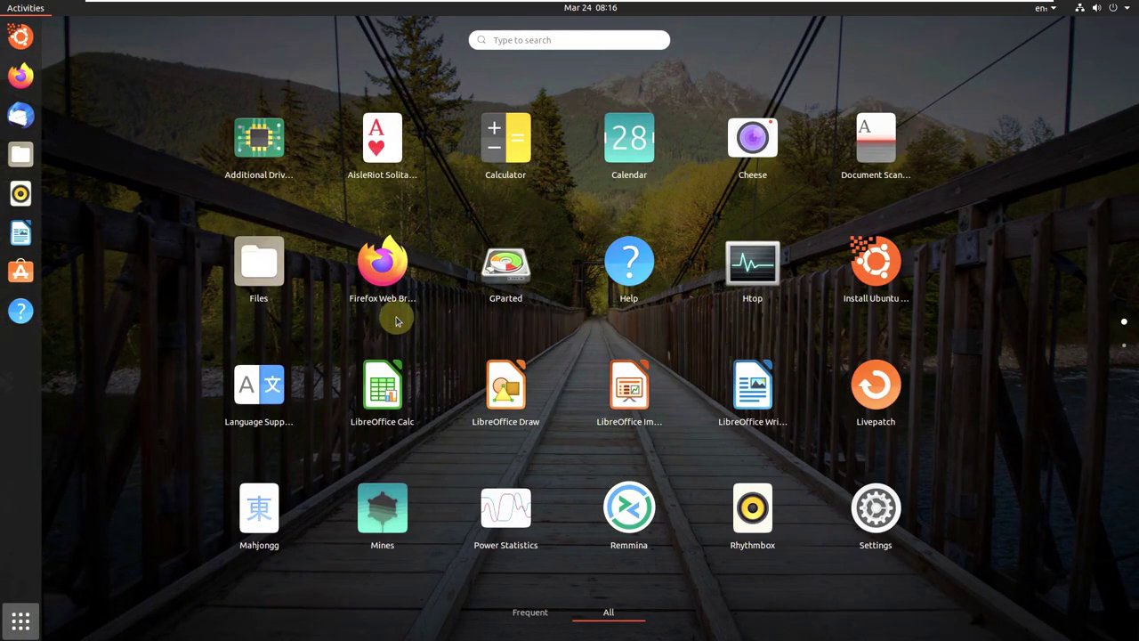
pyautogui.scroll(-1, 396, 321)
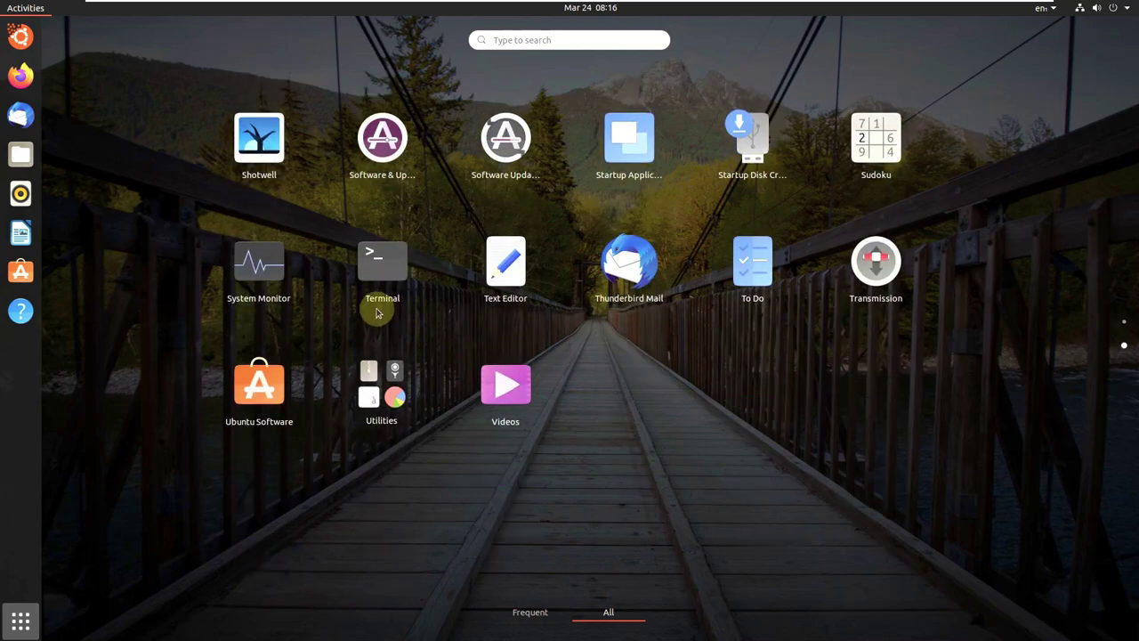
pyautogui.click(279, 262)
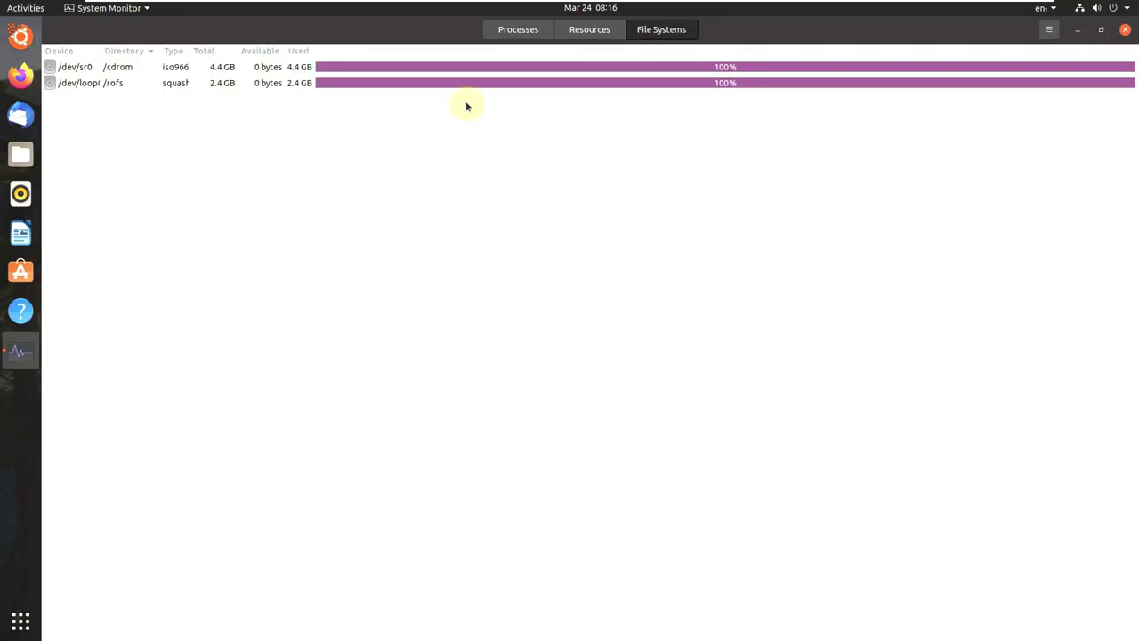
# Show the Processes tab and scroll through the running processes
pyautogui.click(513, 29)
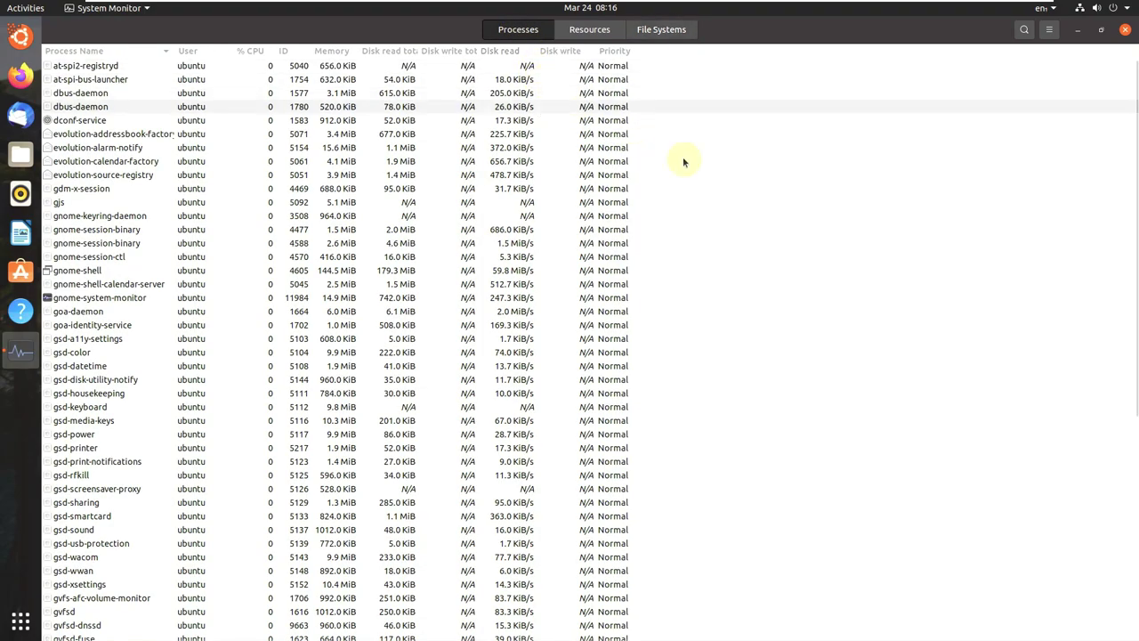
pyautogui.moveTo(1136, 143); pyautogui.dragTo(1136, 433)
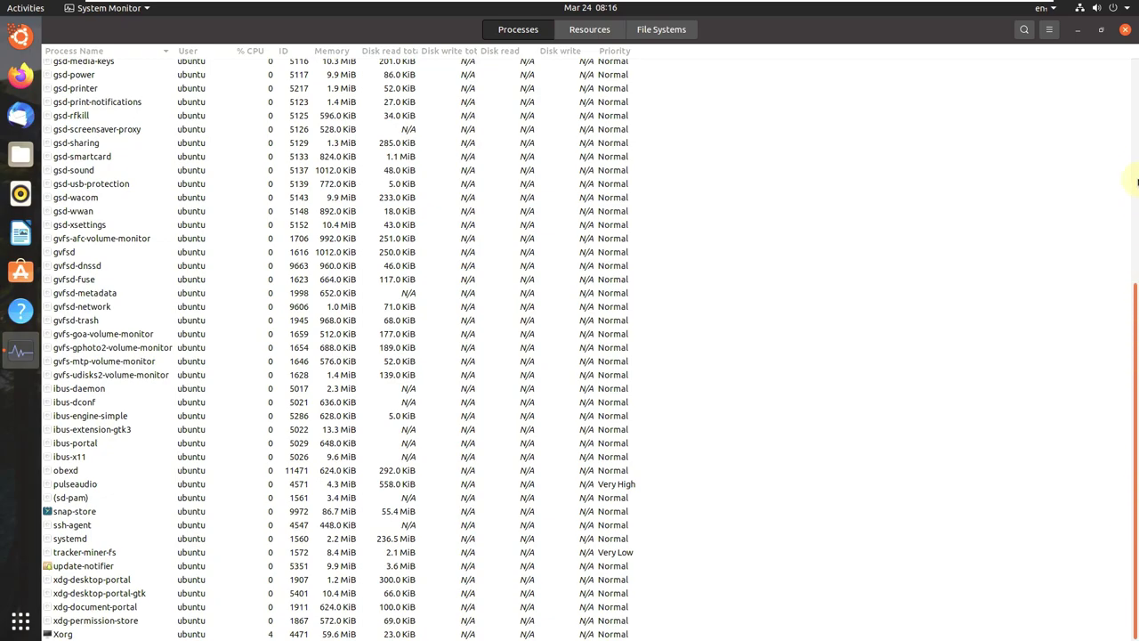
pyautogui.scroll(8, 1023, 290)
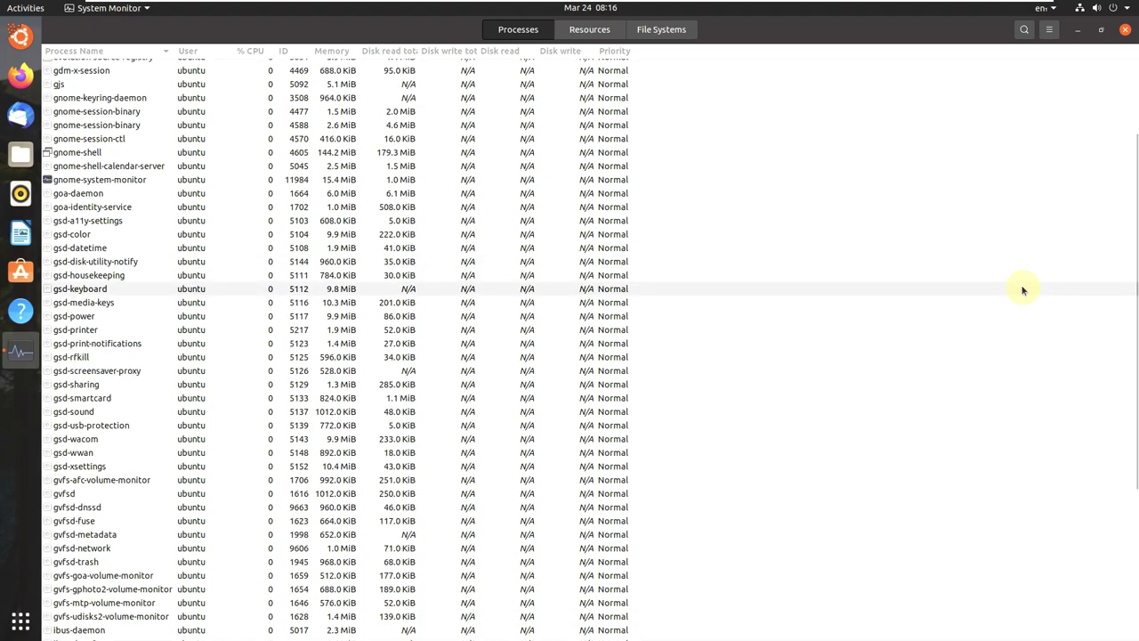
pyautogui.scroll(-8, 1022, 291)
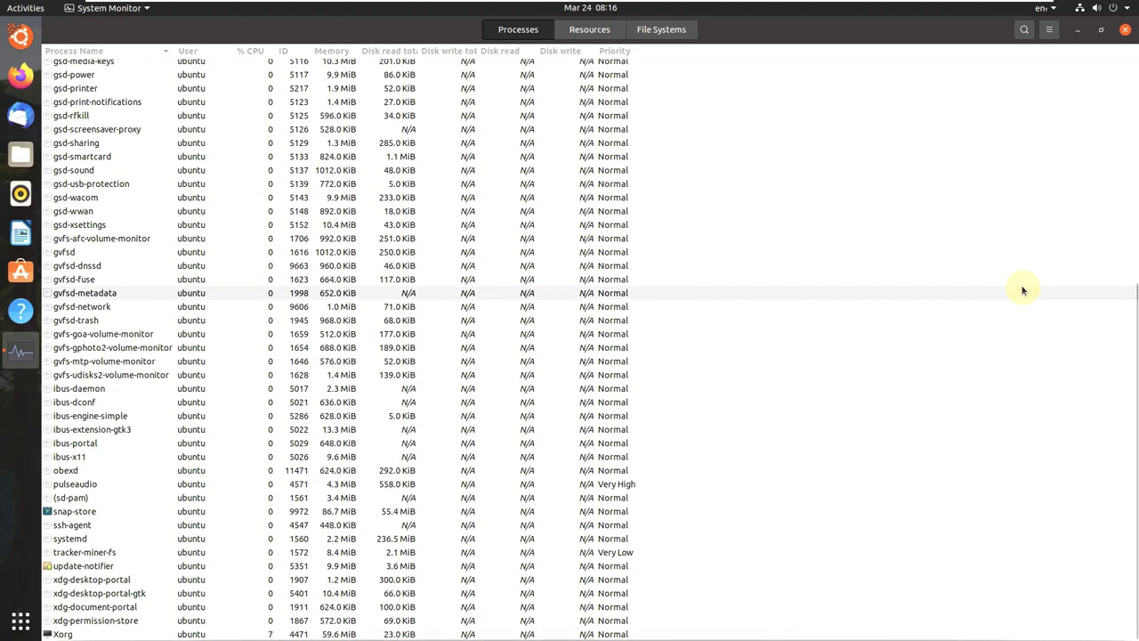
# Switch System Monitor to the Resources tab to watch CPU, memory and network graphs
pyautogui.click(589, 29)
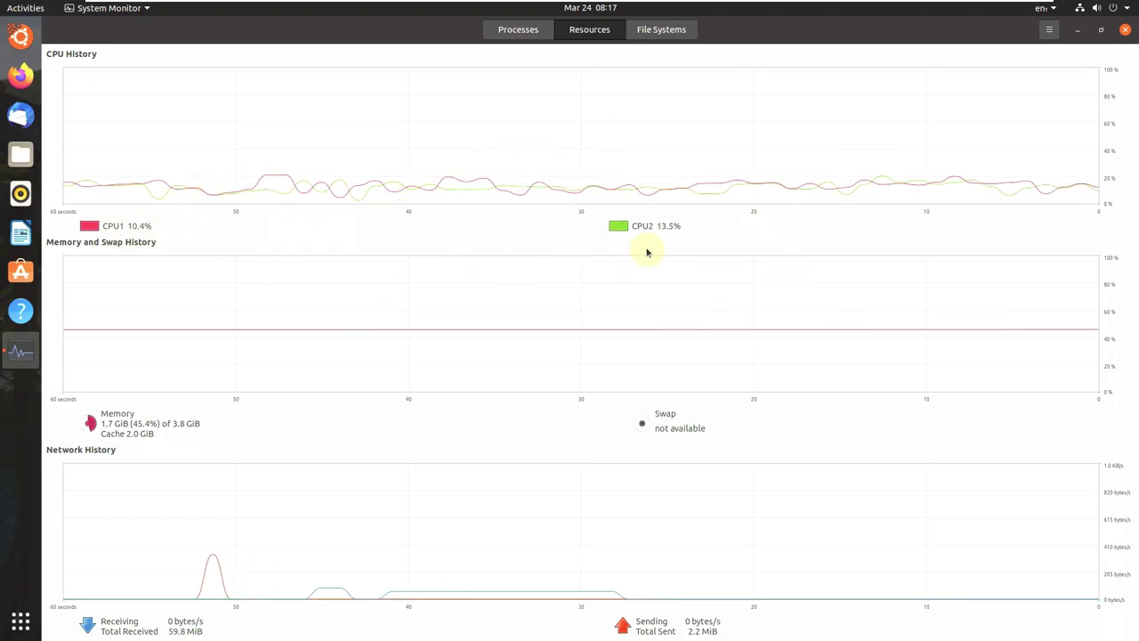
# Close System Monitor and expand Power Off / Log Out in the top-right system menu
pyautogui.click(1125, 30)
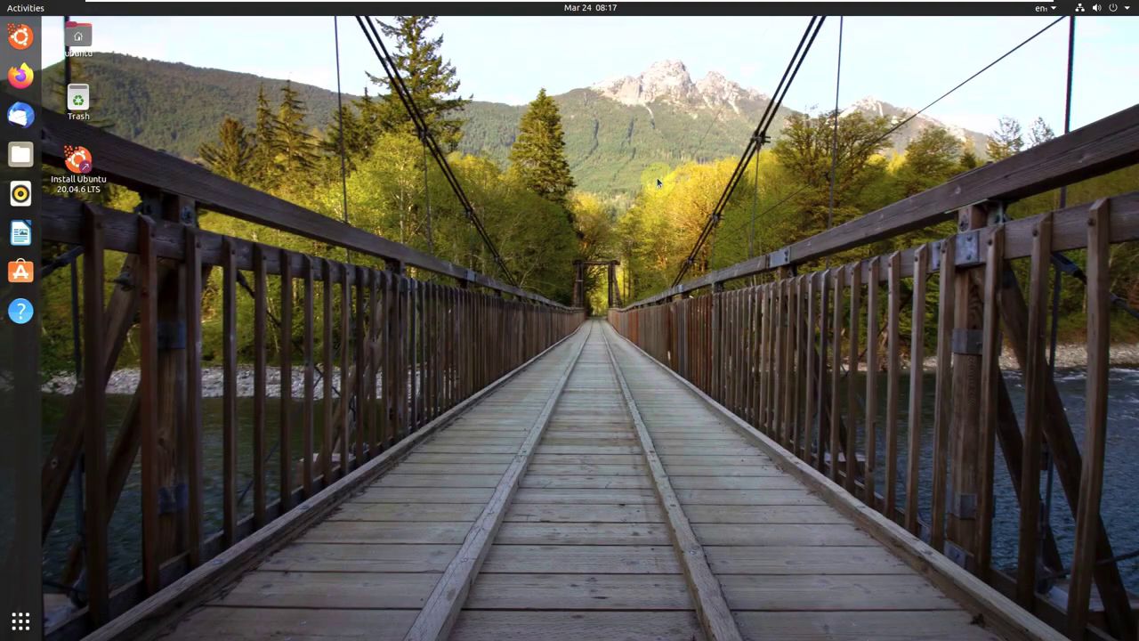
pyautogui.click(20, 620)
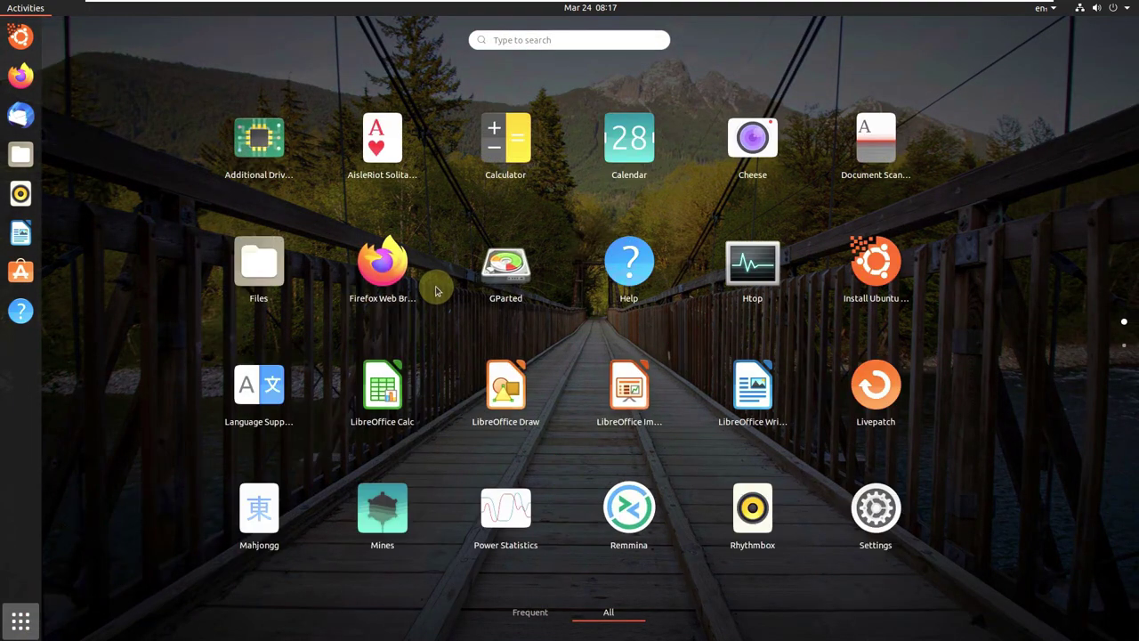
pyautogui.click(1101, 8)
pyautogui.click(1050, 117)
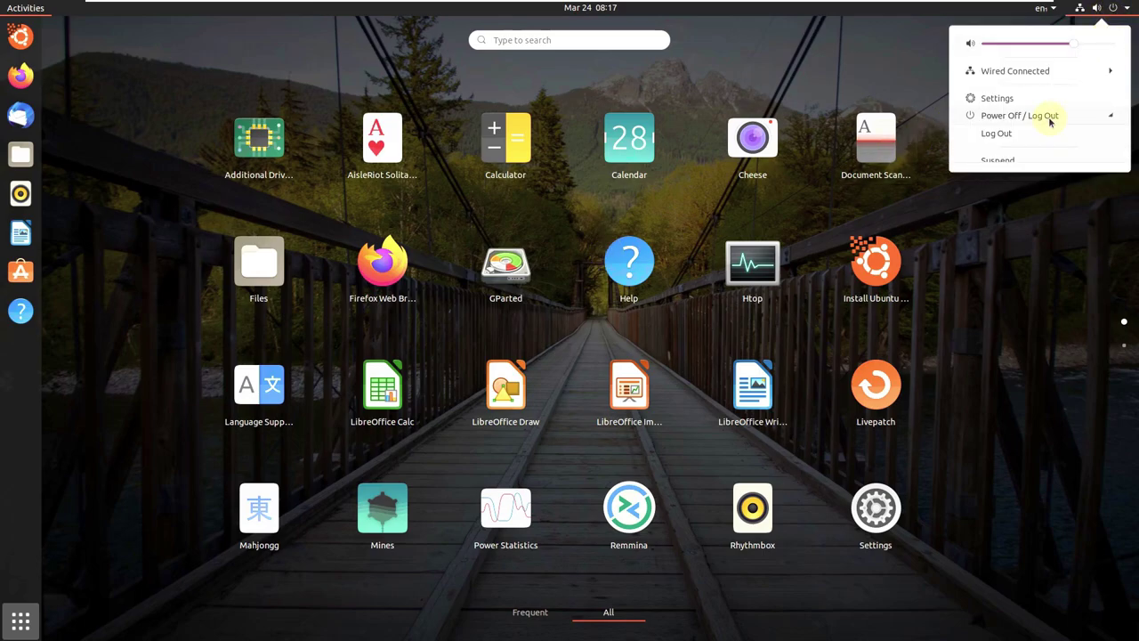